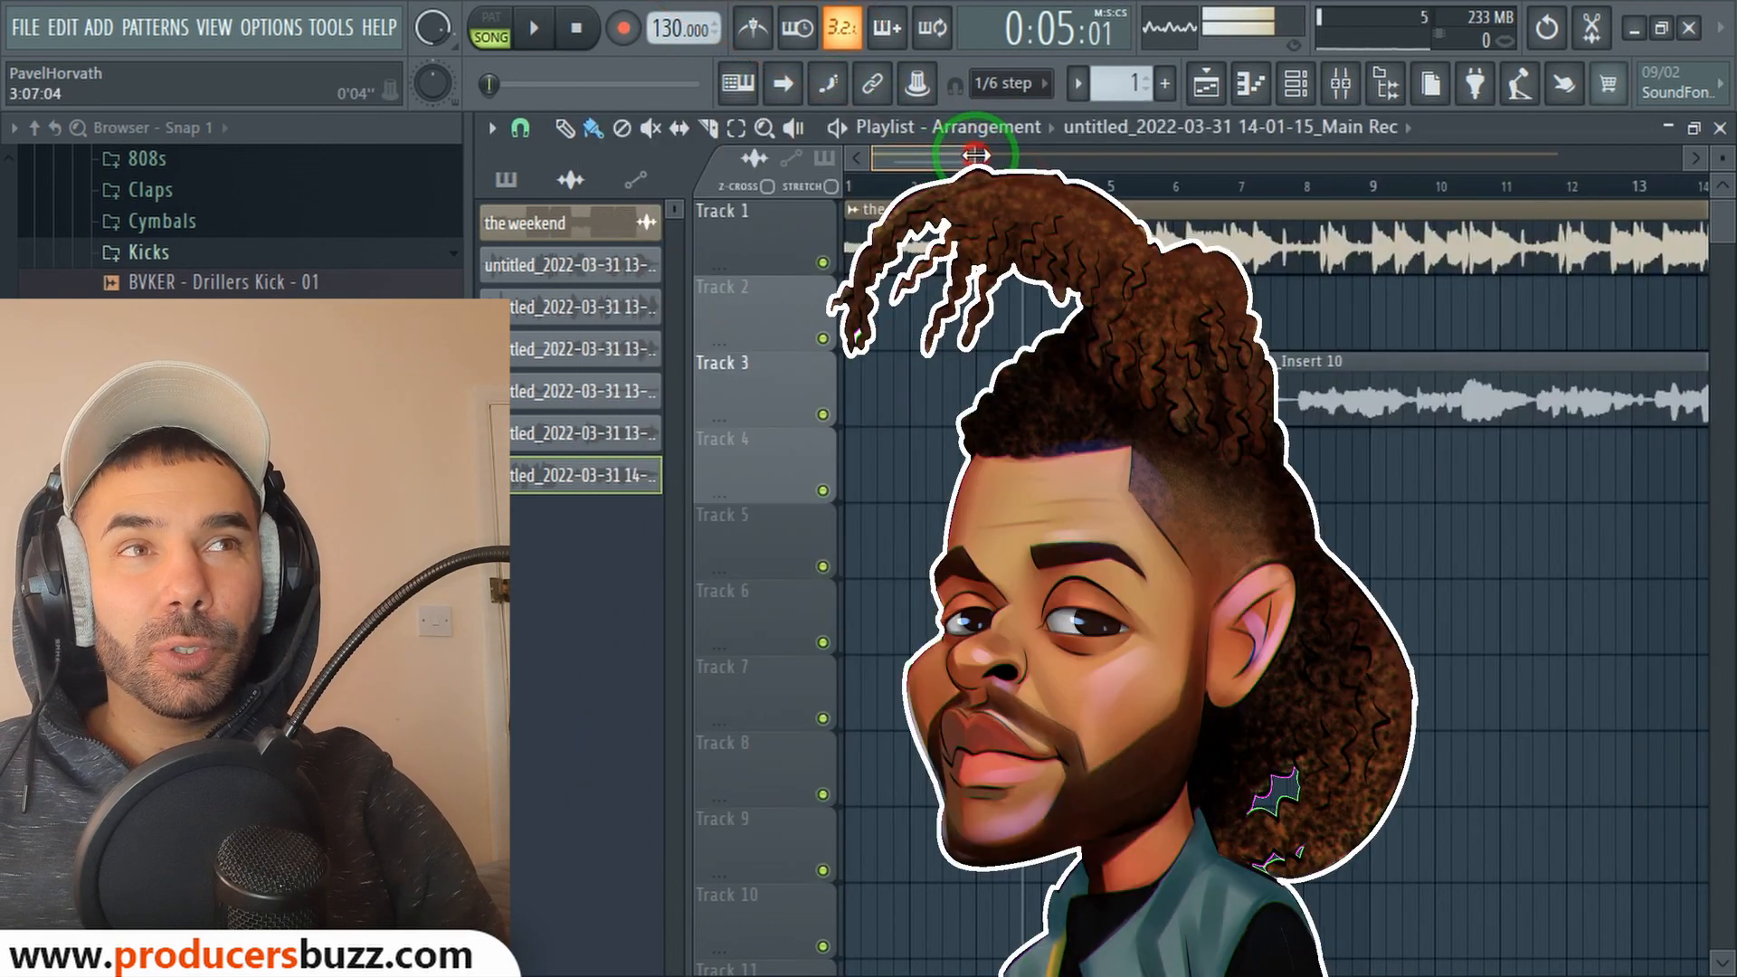
pyautogui.moveTo(975, 156); pyautogui.dragTo(939, 169)
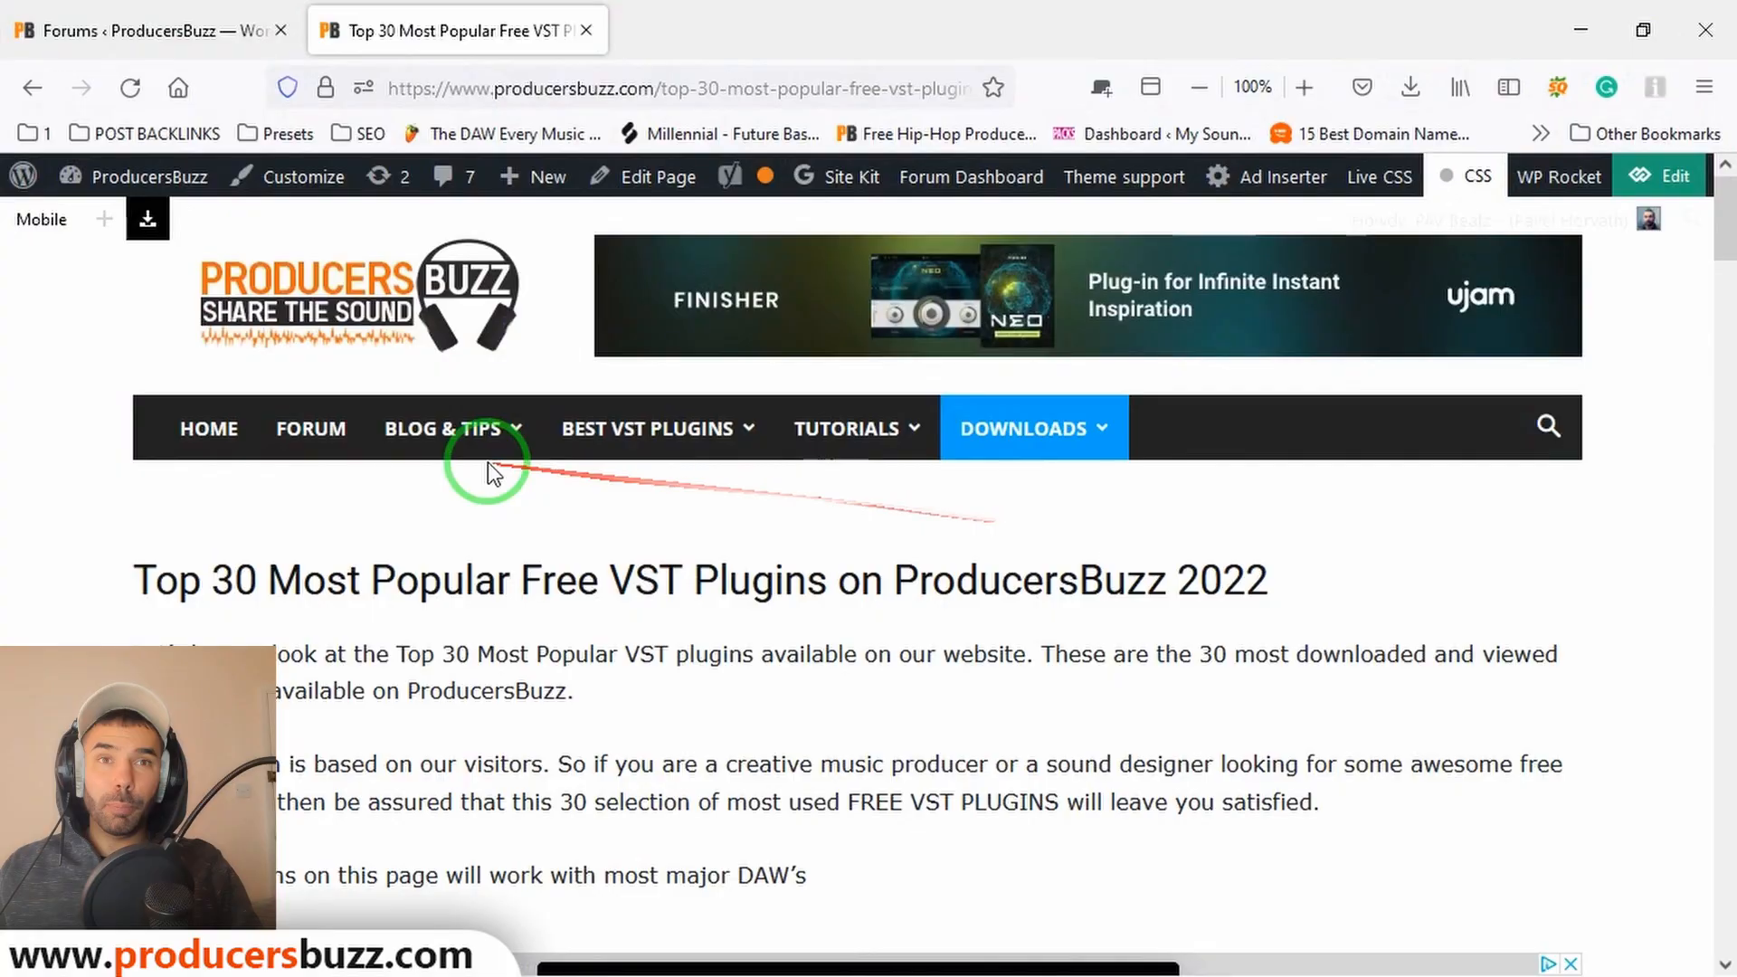
# Step: Look through the Top 30 Most Popular Free VST Plugins article on ProducersBuzz, including its grid of downloadable plugins
pyautogui.scroll(-2, 272, 497)
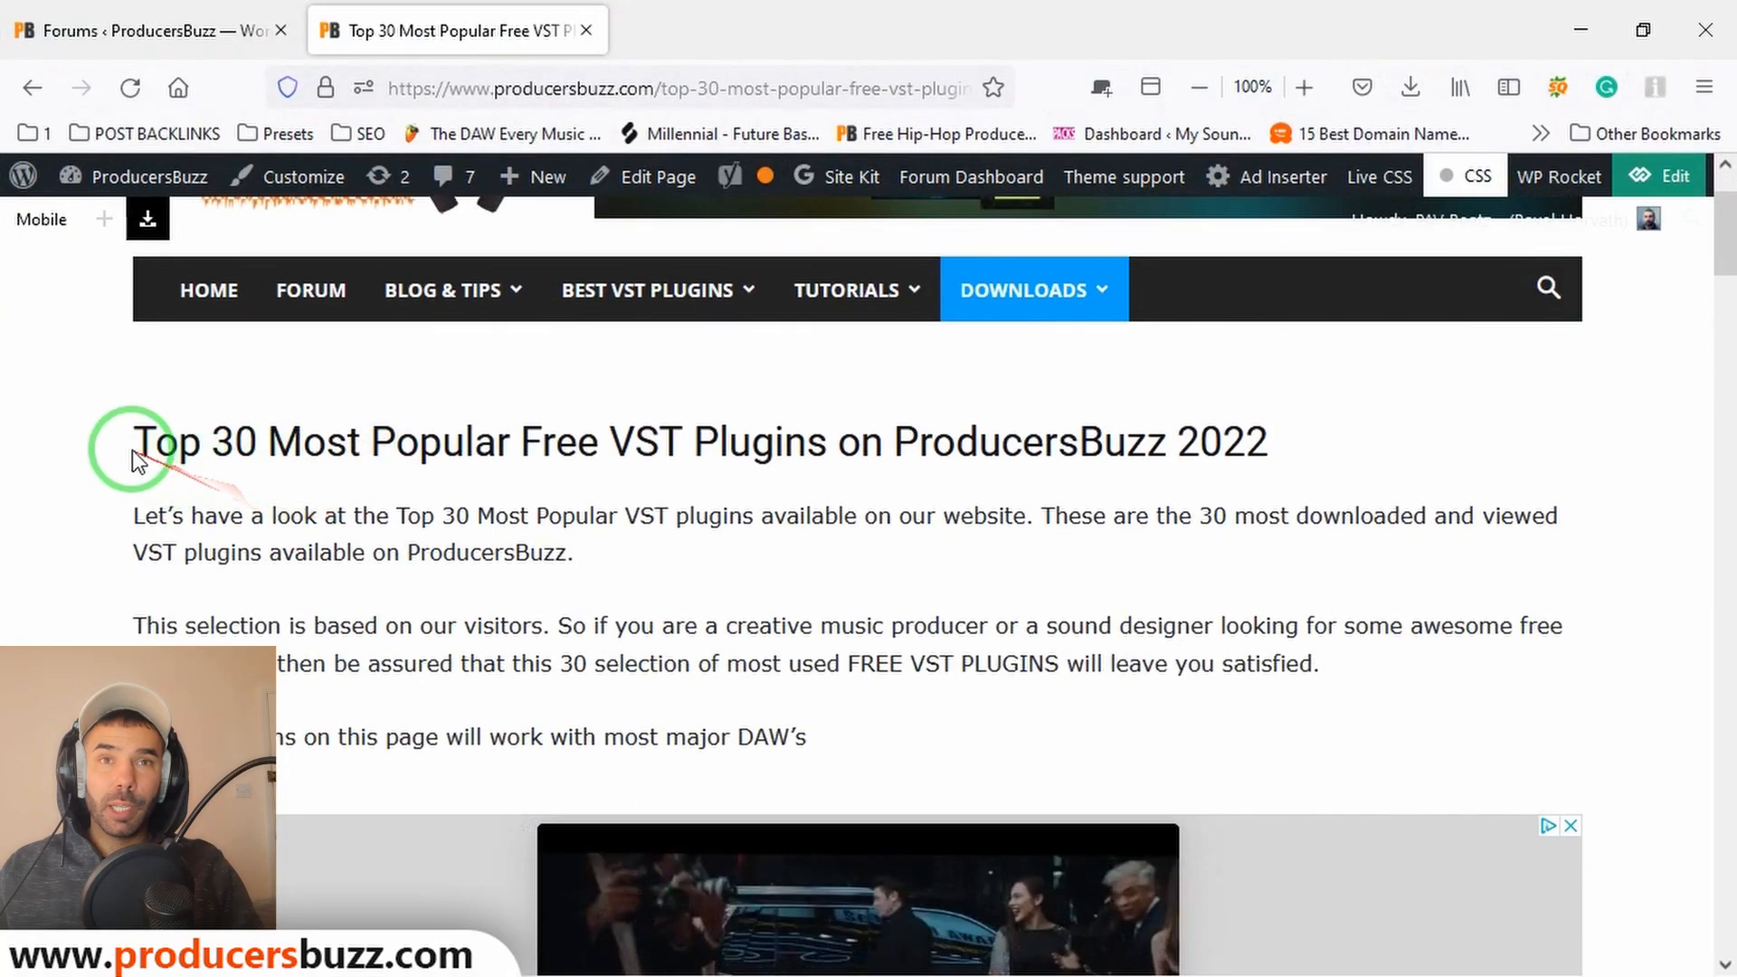
pyautogui.moveTo(299, 443); pyautogui.dragTo(1270, 461)
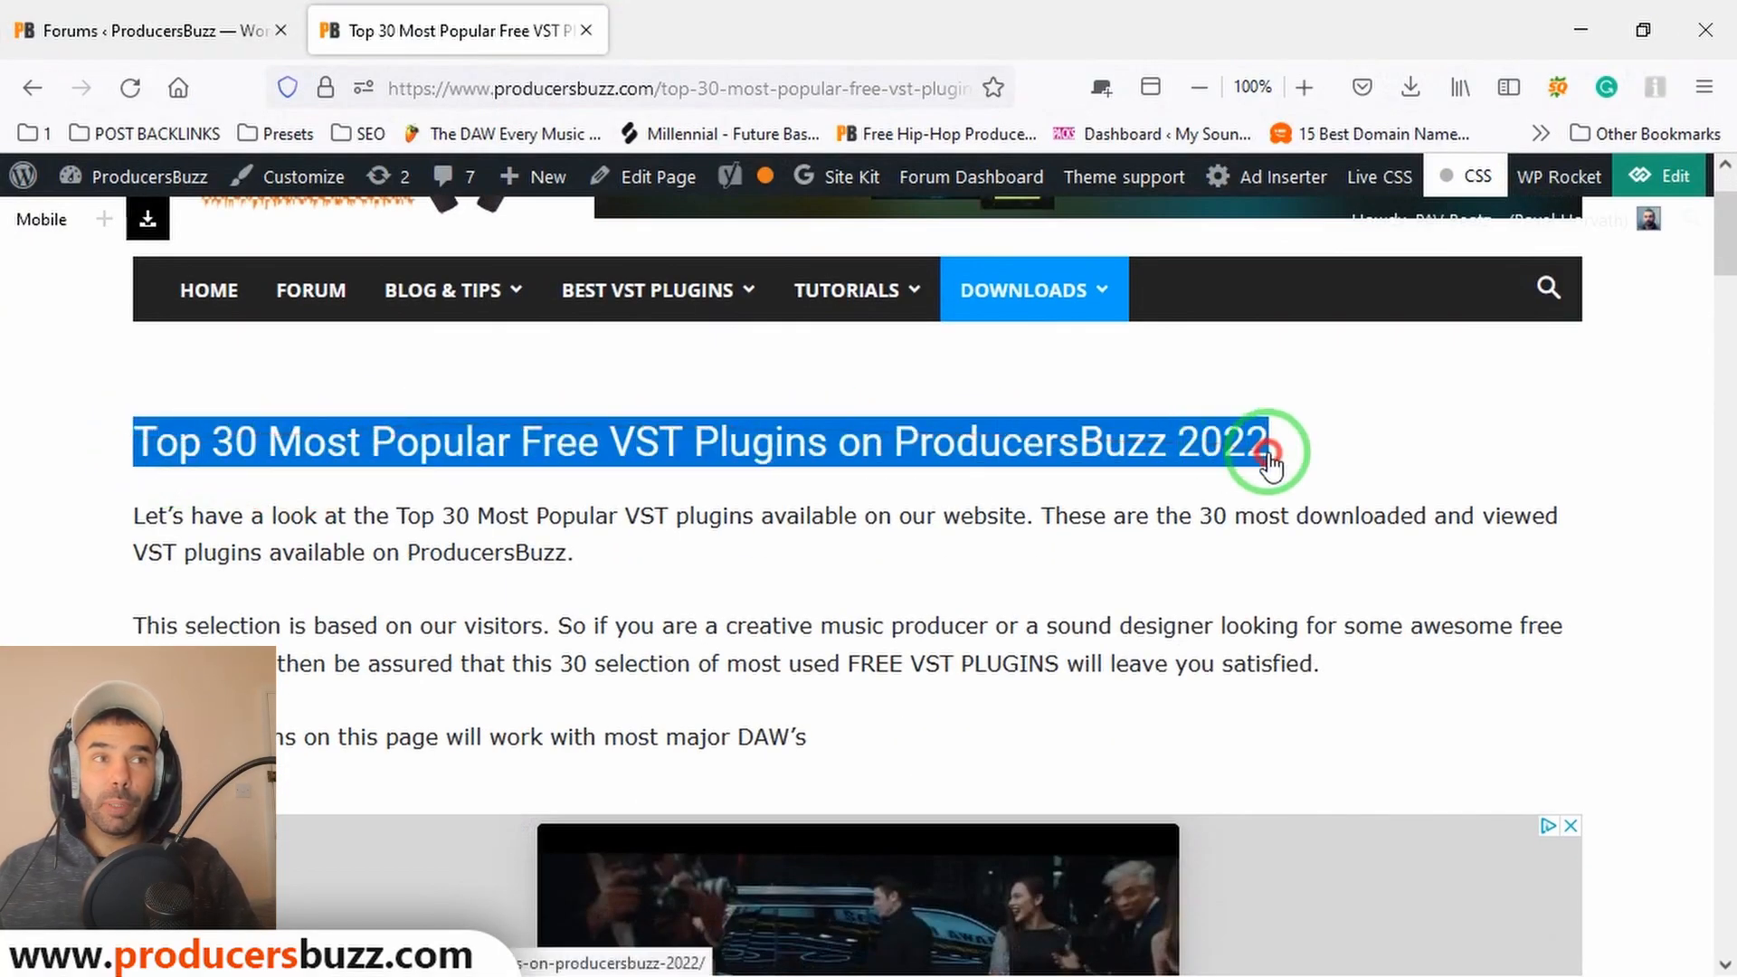
pyautogui.scroll(-3, 967, 523)
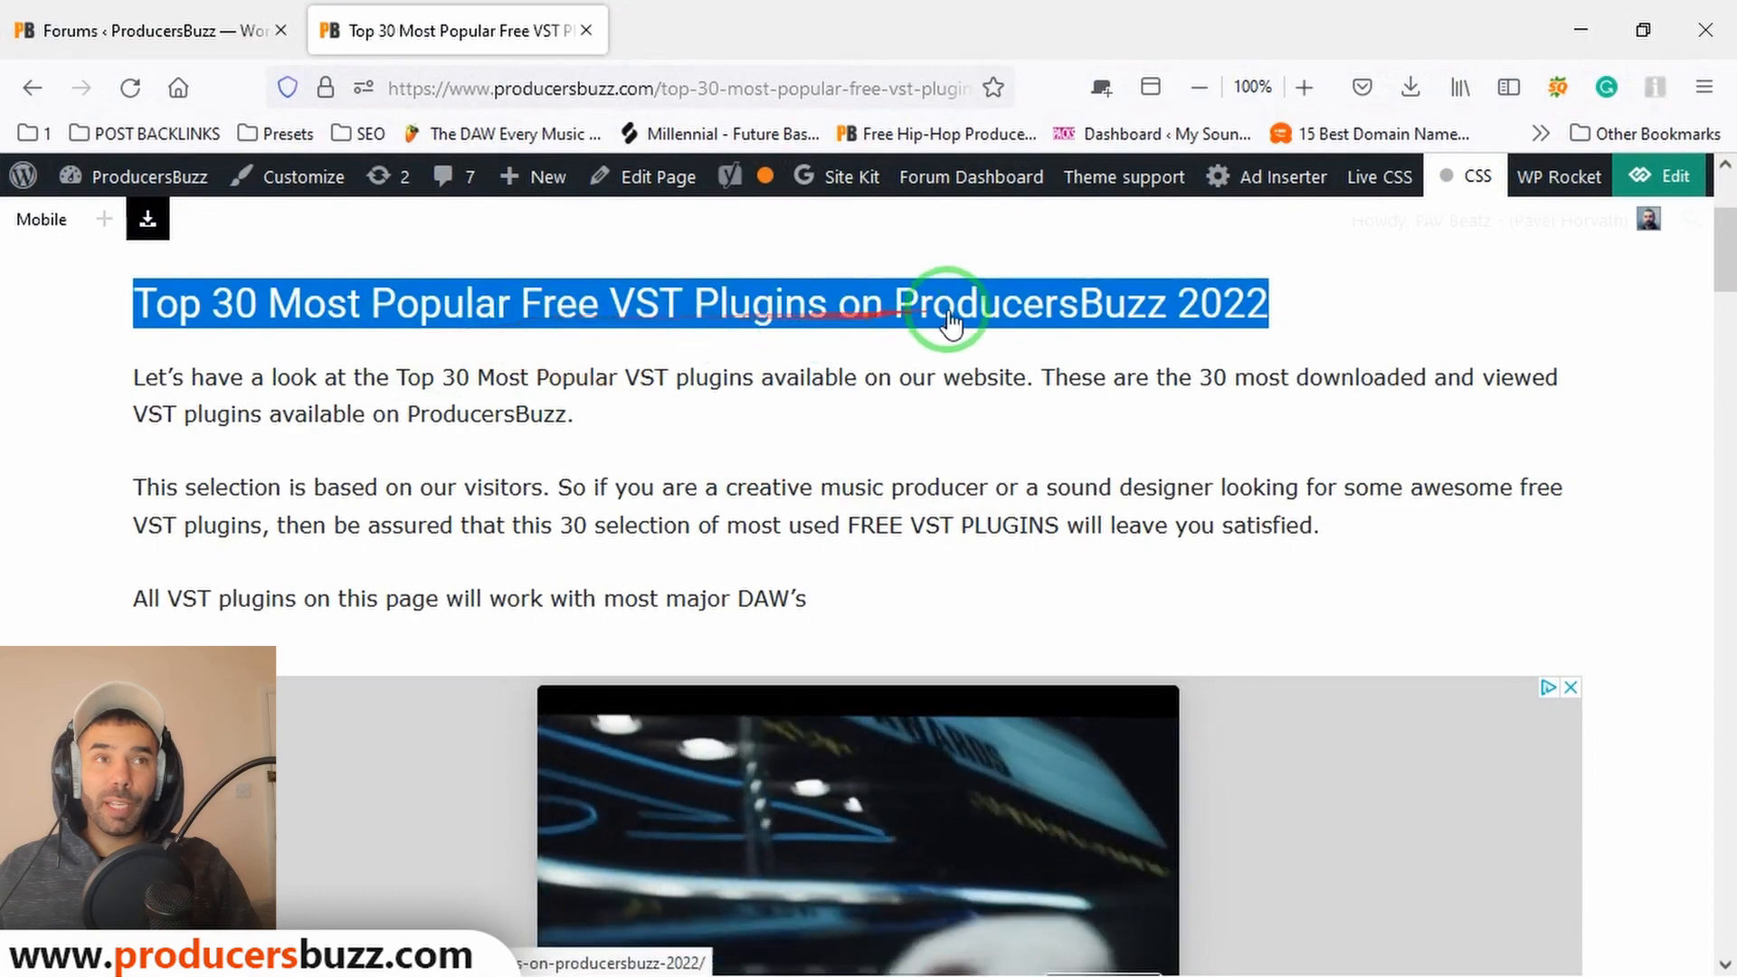
pyautogui.scroll(-20, 1212, 330)
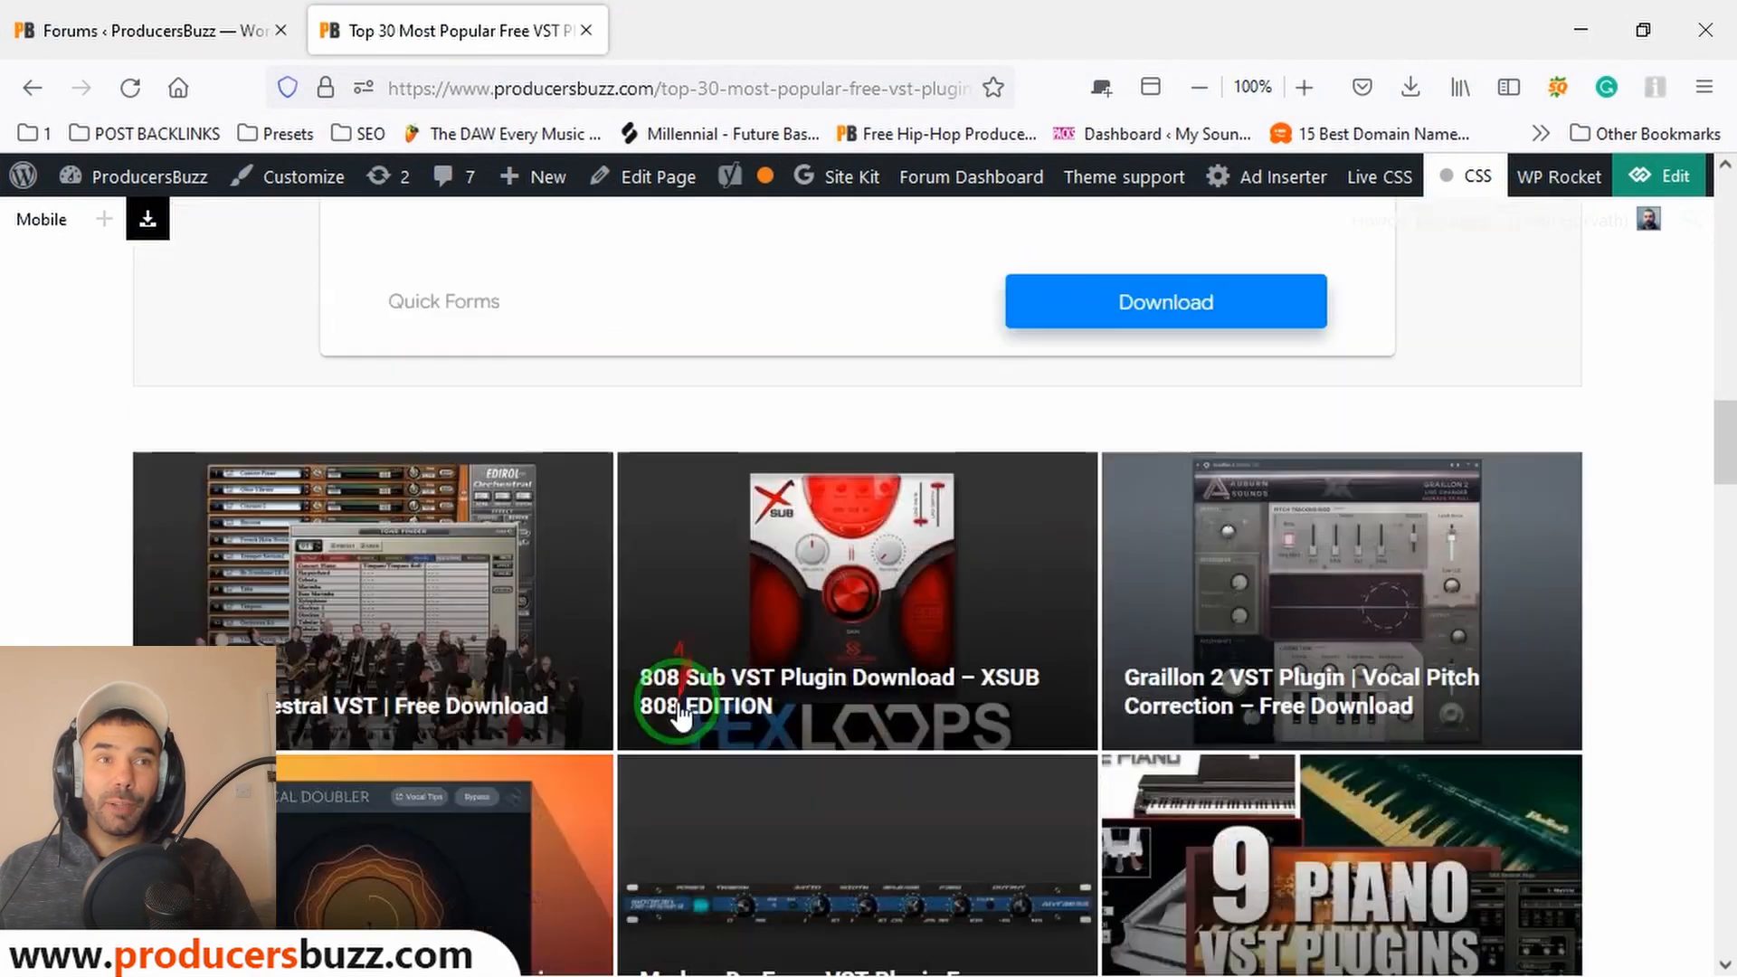
pyautogui.scroll(-3, 984, 572)
pyautogui.scroll(15, 1075, 551)
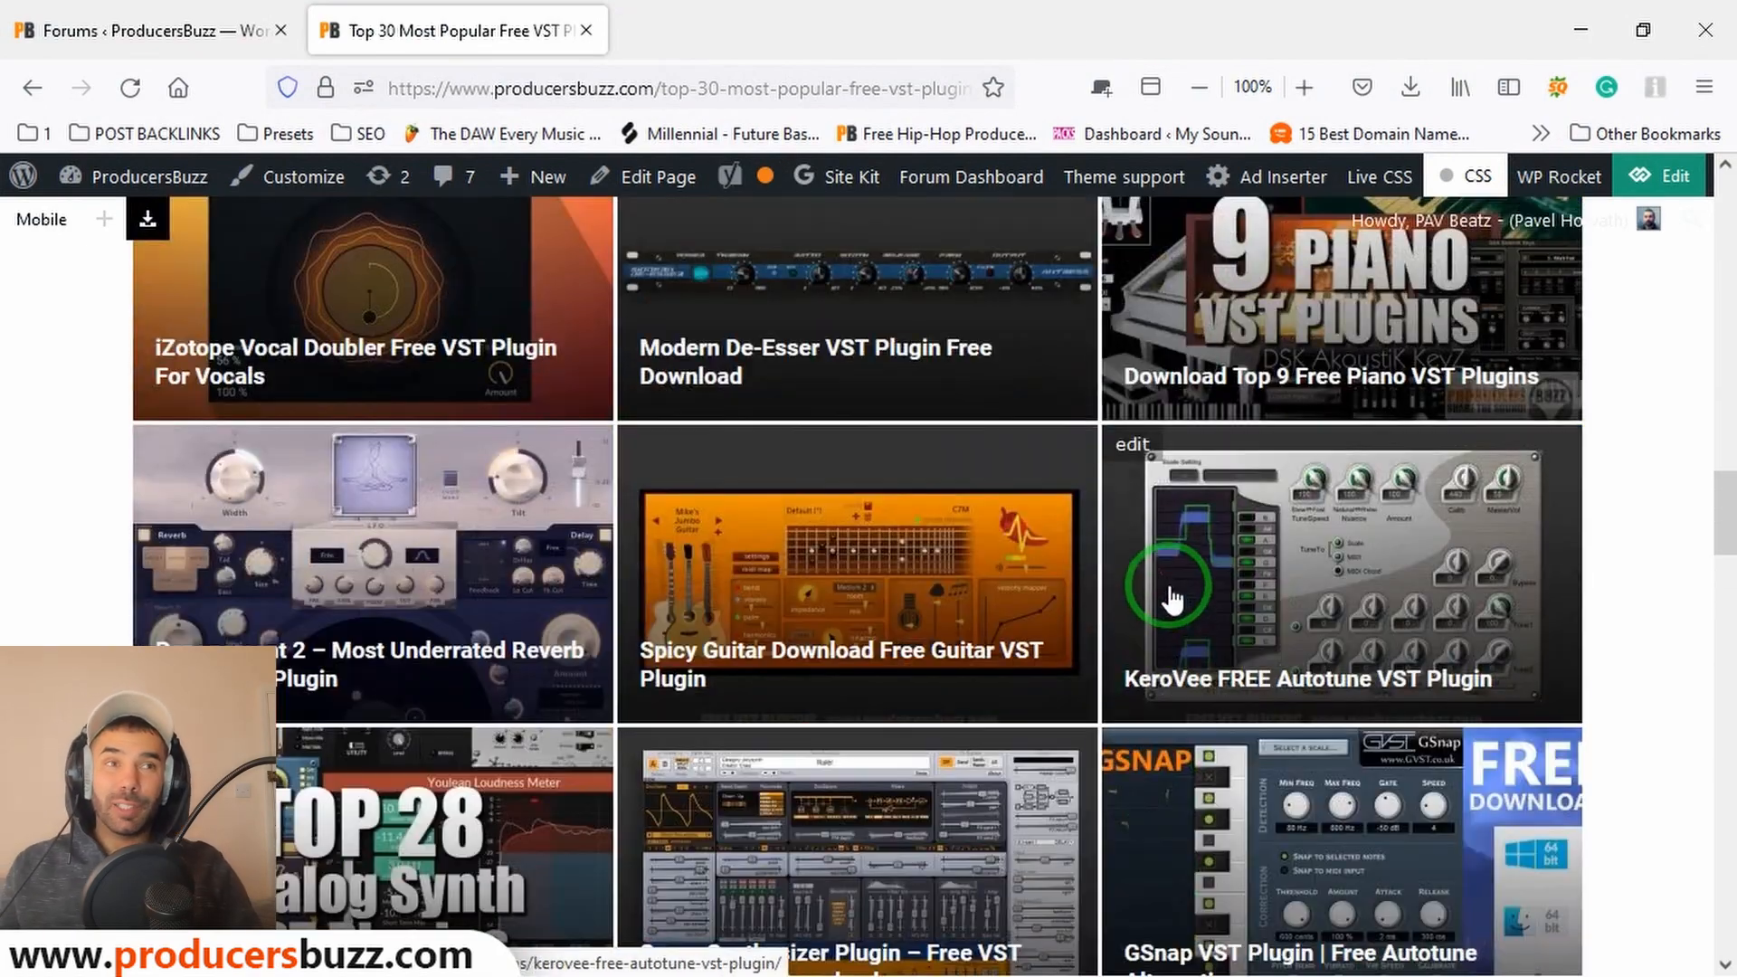
pyautogui.scroll(10, 1174, 600)
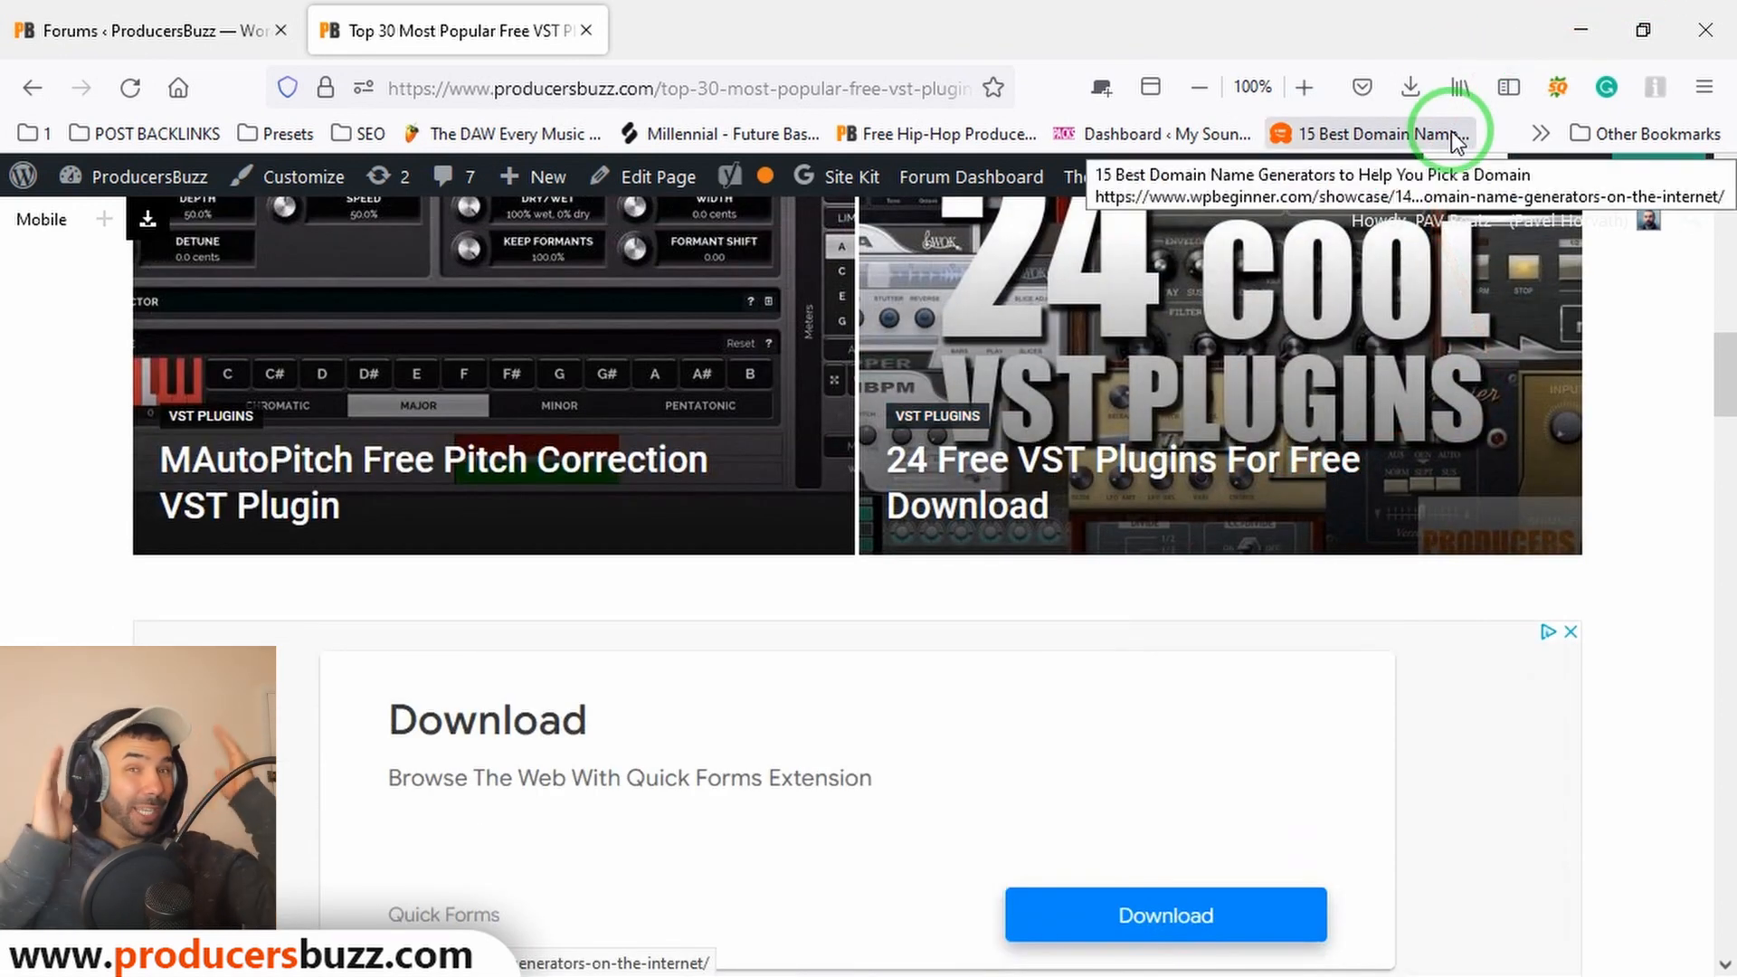
# Step: Switch to FL Studio, enable Soundgoodizer in mode A on the Main Rec mixer track, and close its window
pyautogui.hotkey('alt', 'Tab')
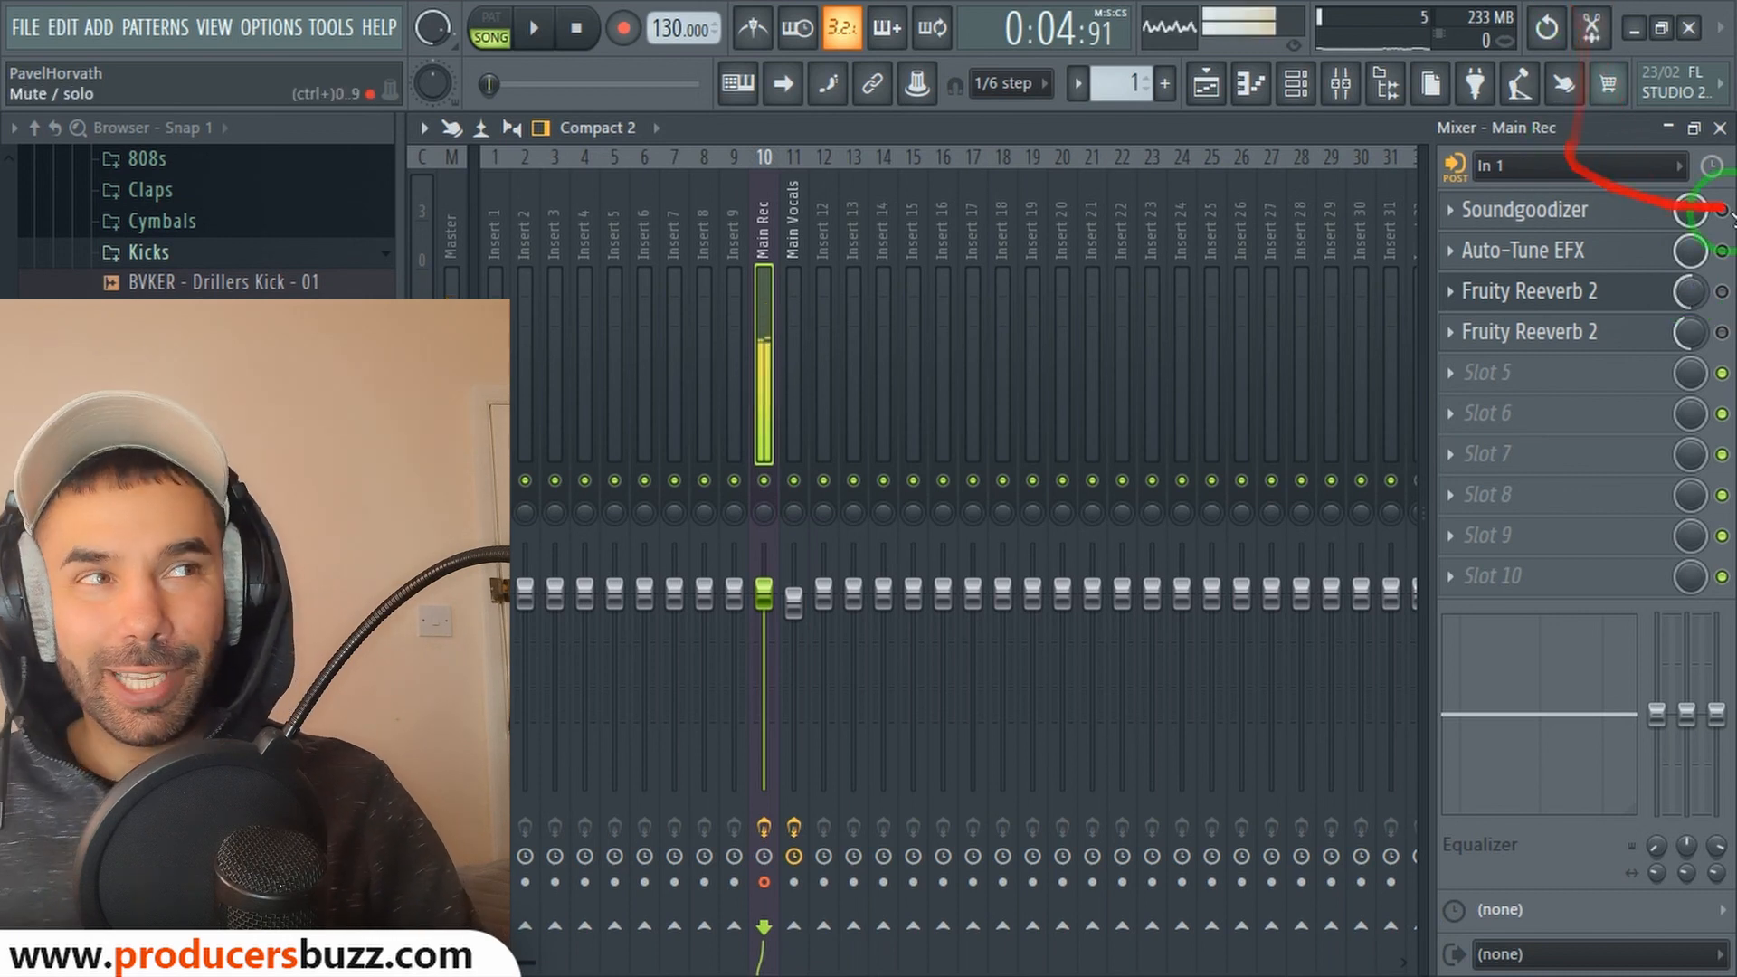
pyautogui.click(1672, 217)
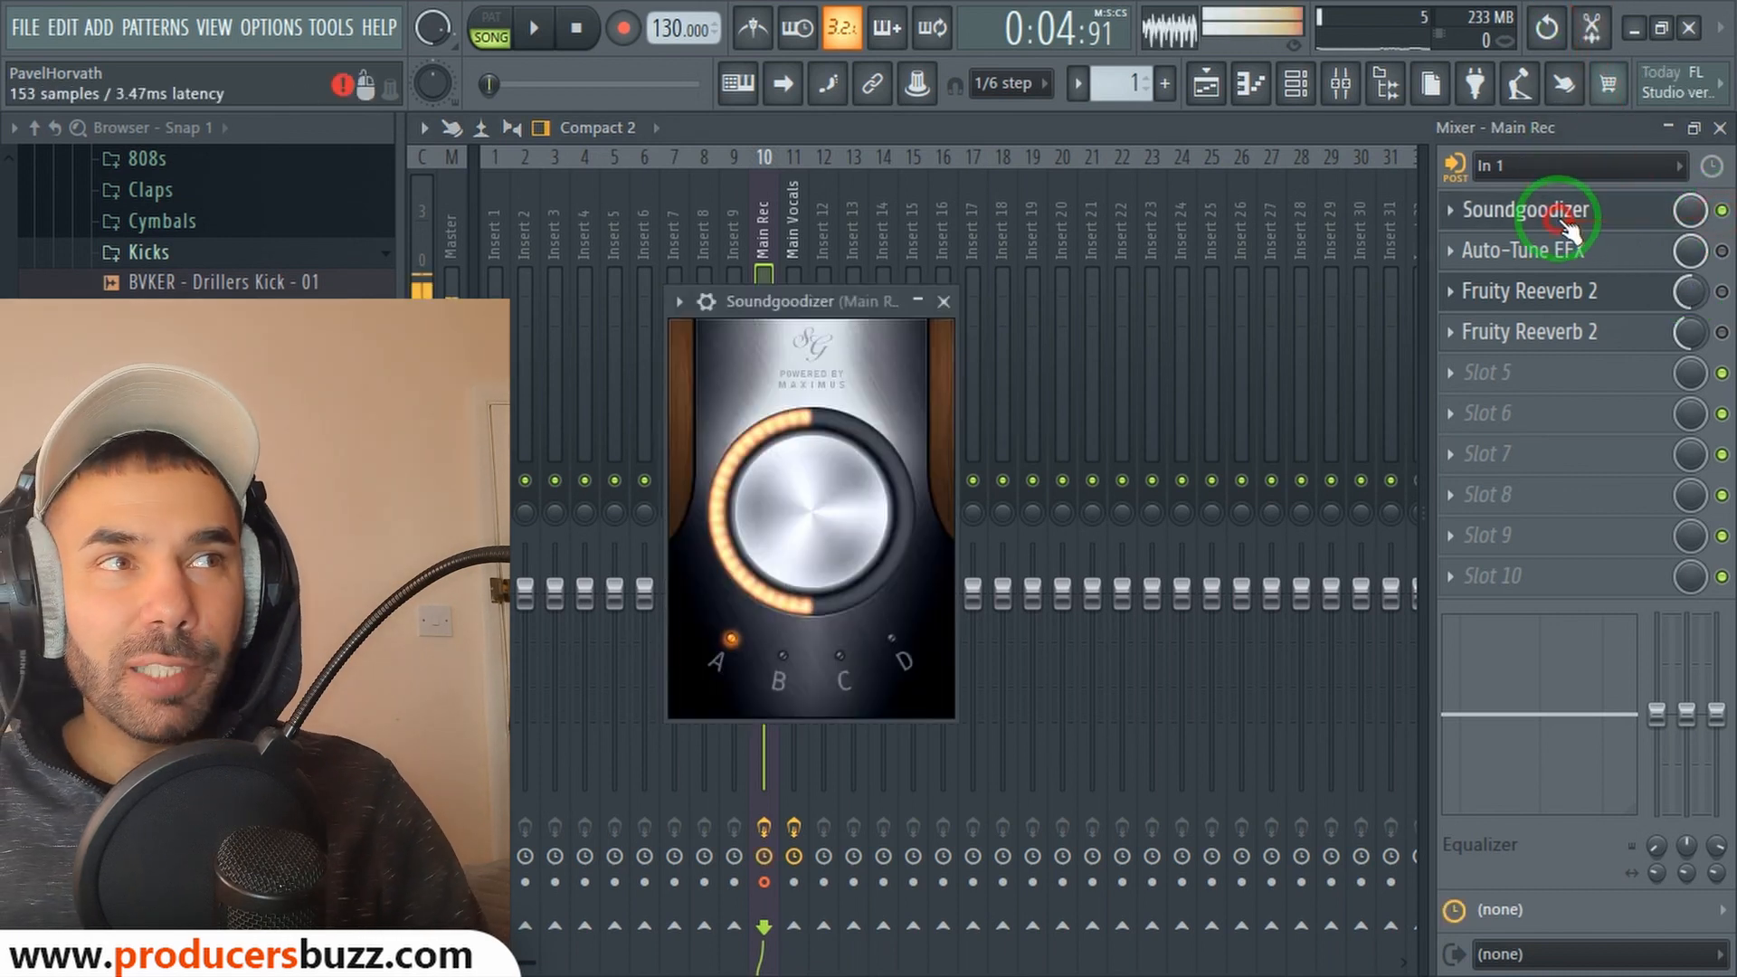
pyautogui.moveTo(975, 270); pyautogui.dragTo(1153, 213)
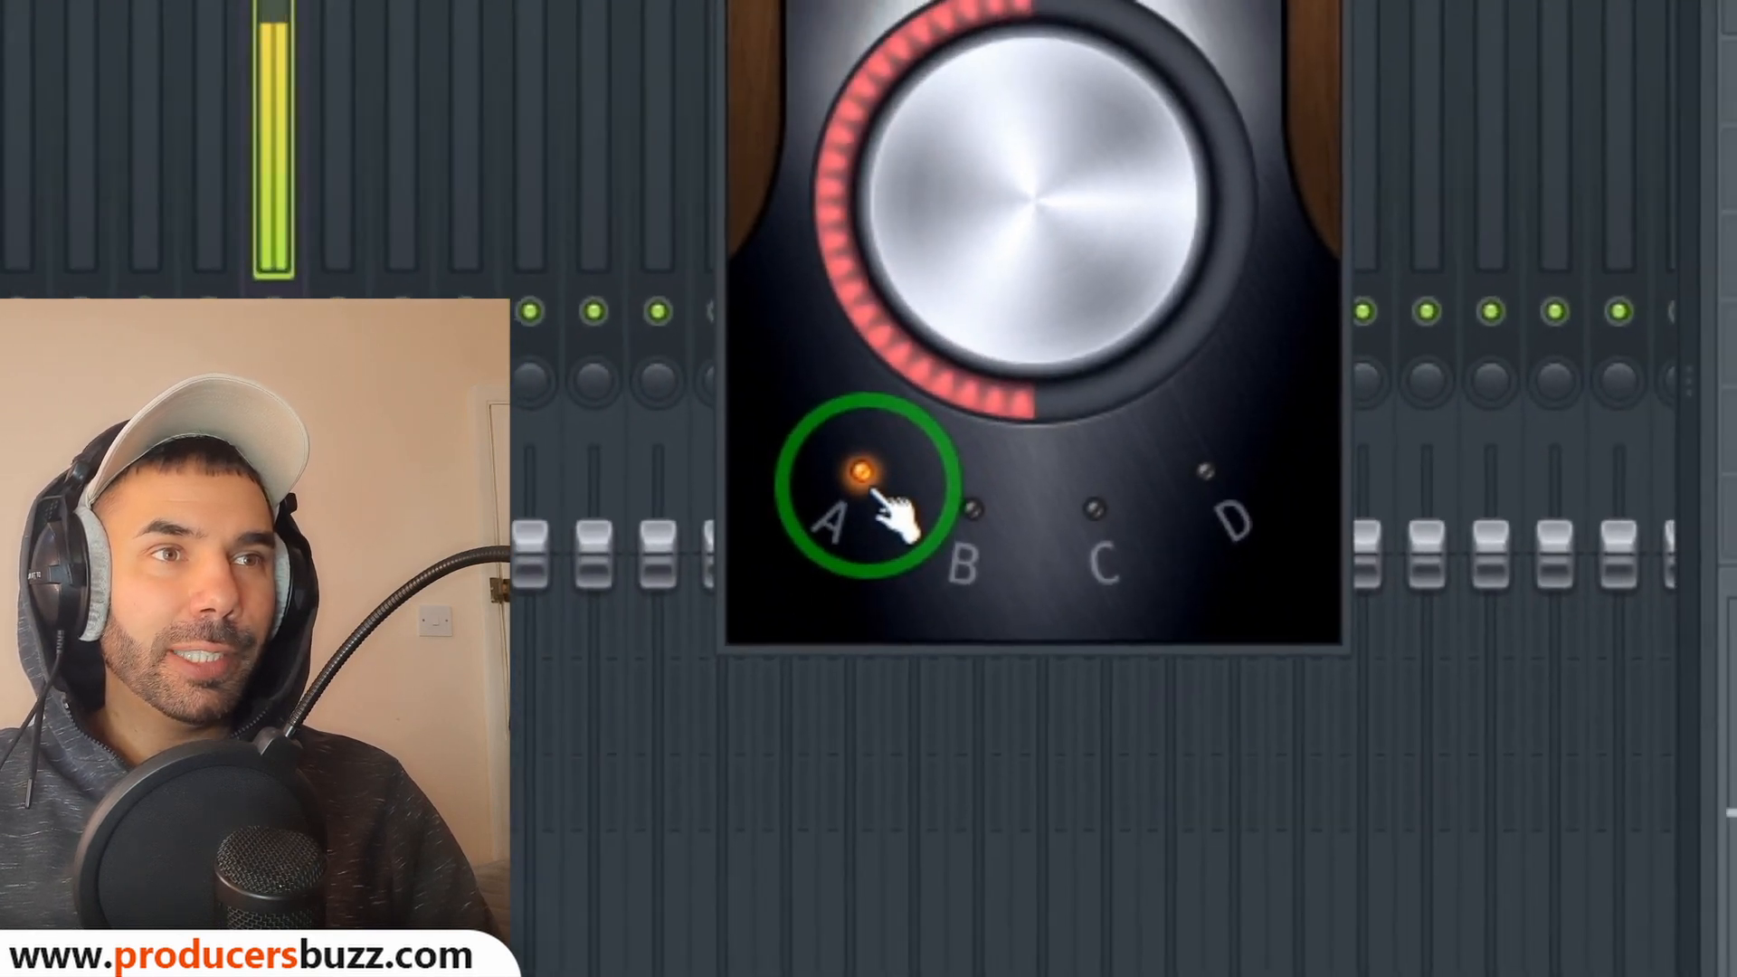
pyautogui.click(864, 477)
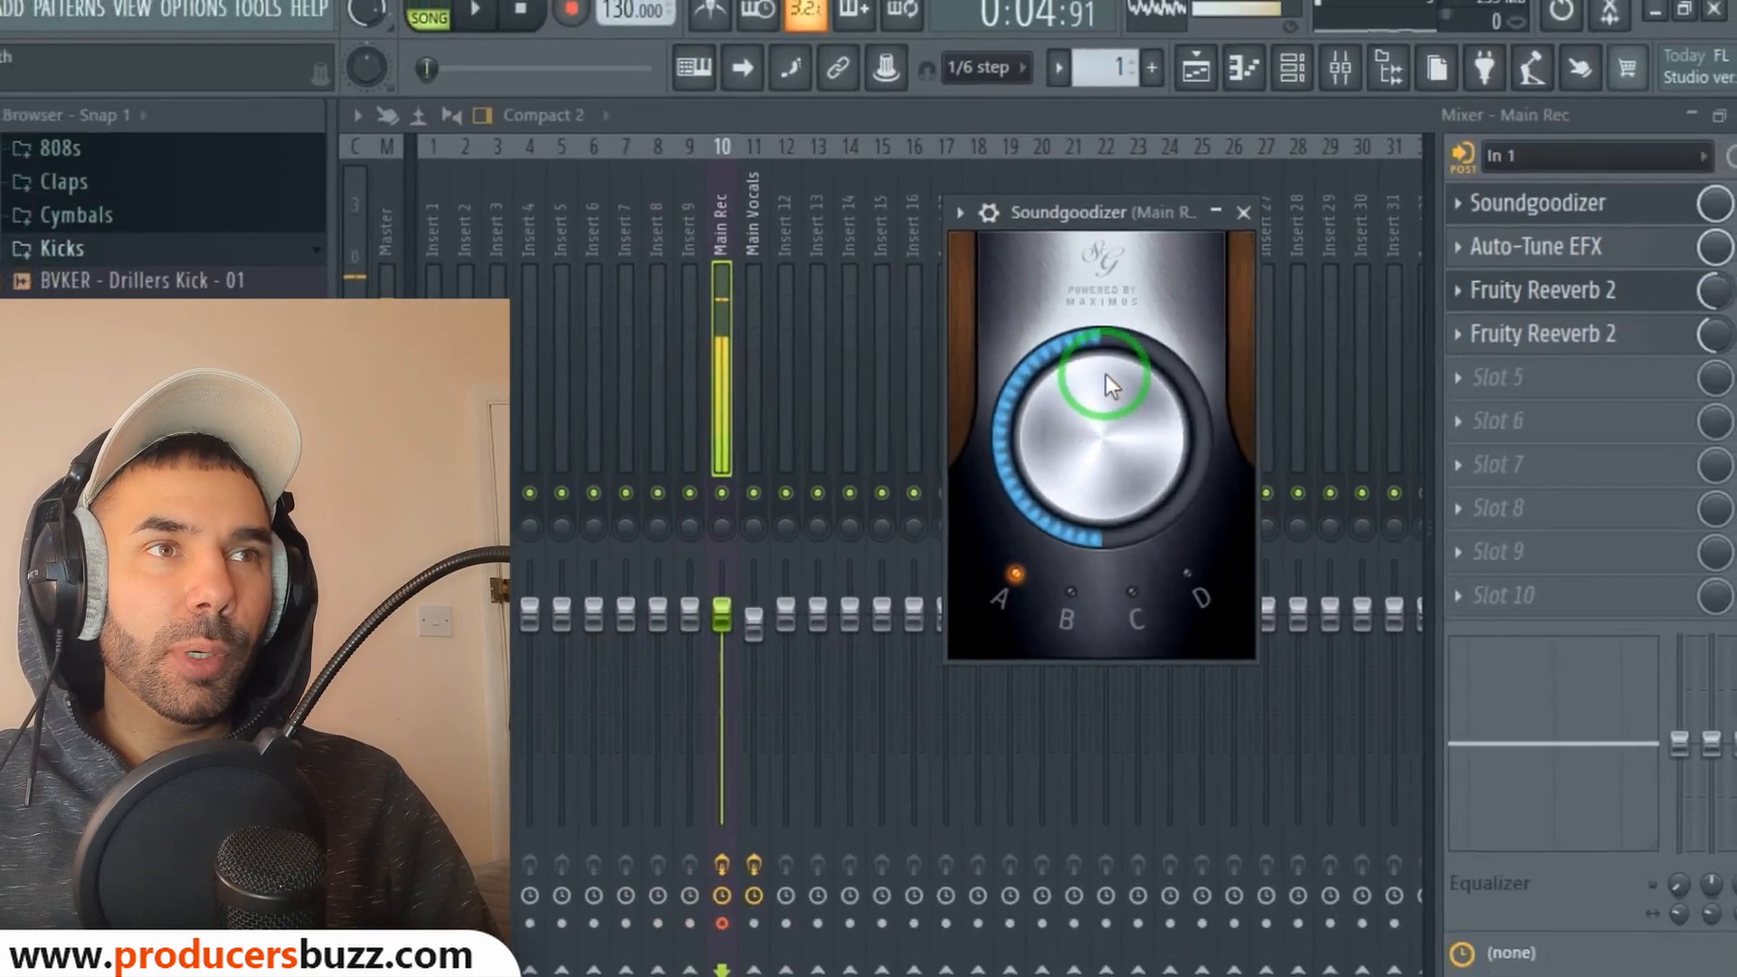
pyautogui.click(1108, 384)
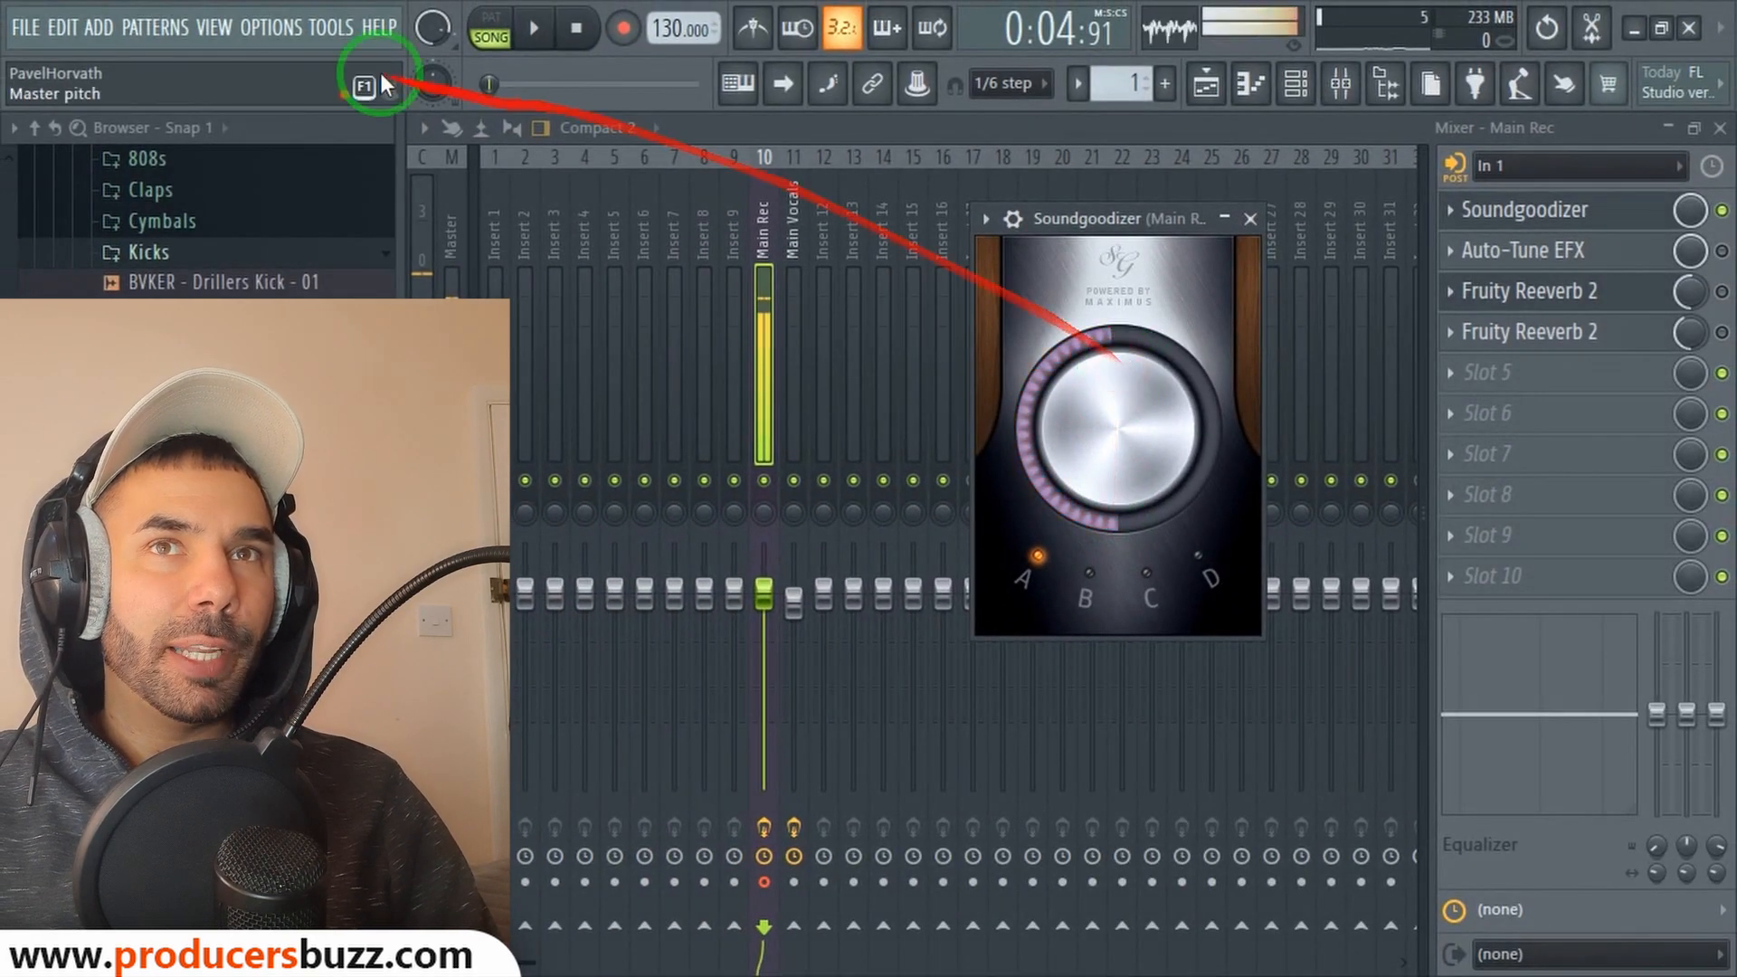
pyautogui.click(1046, 418)
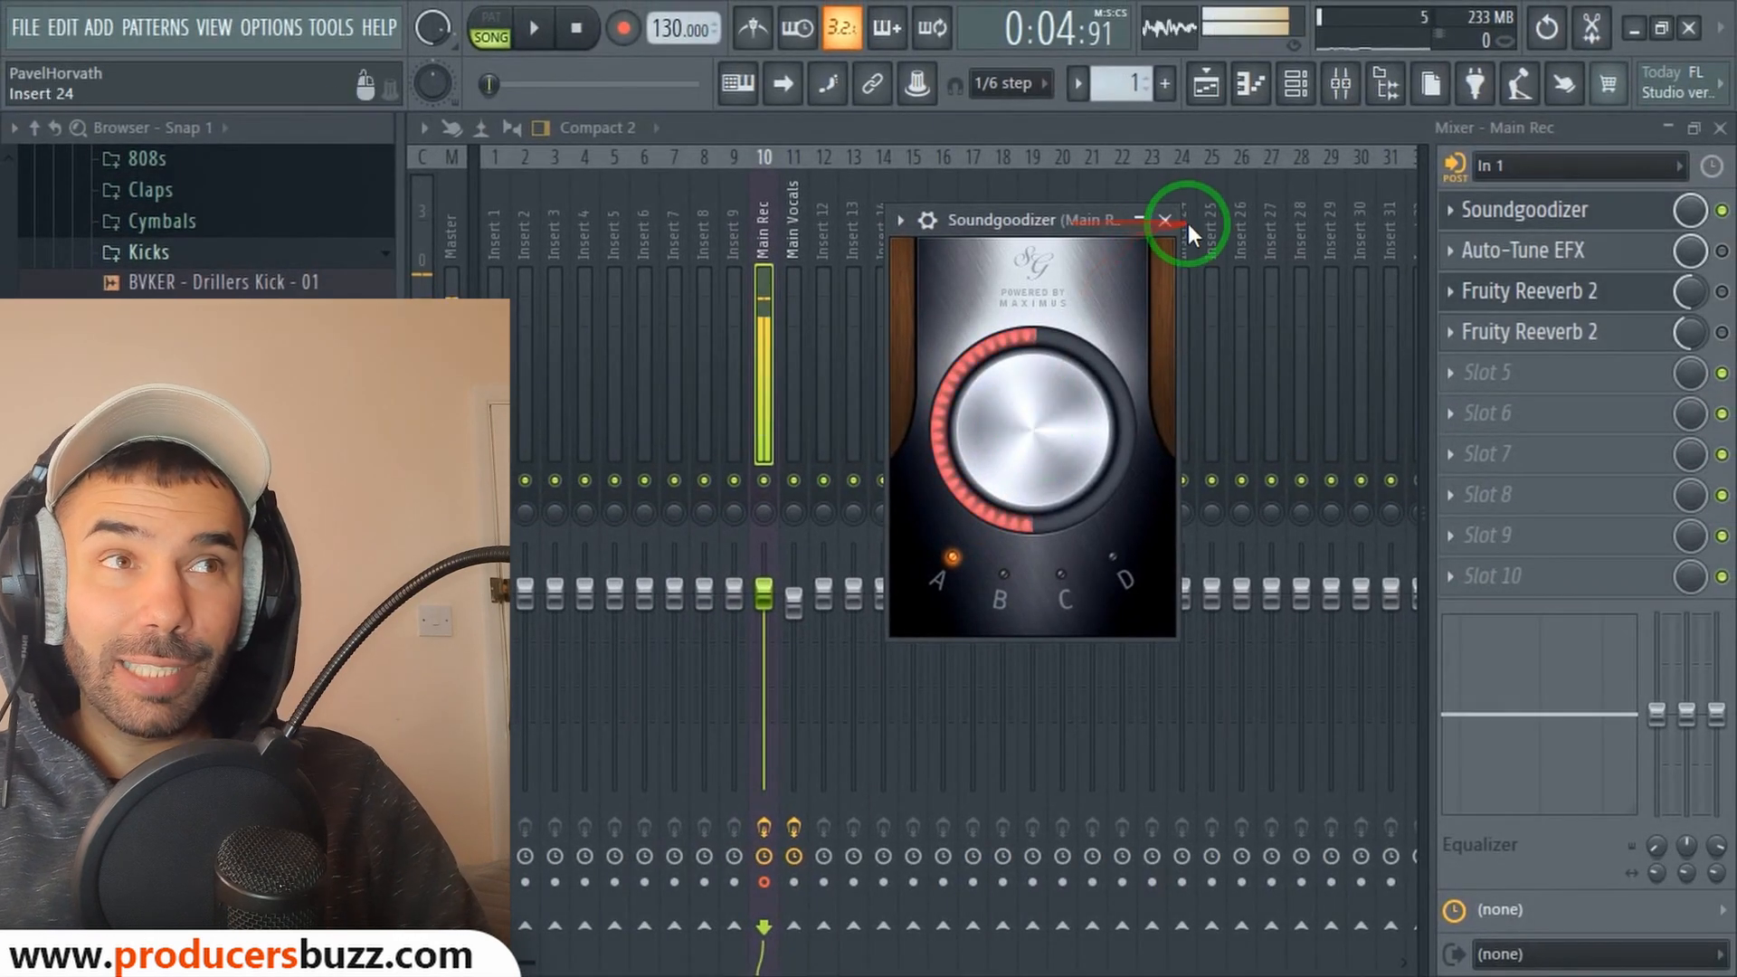
pyautogui.click(1165, 220)
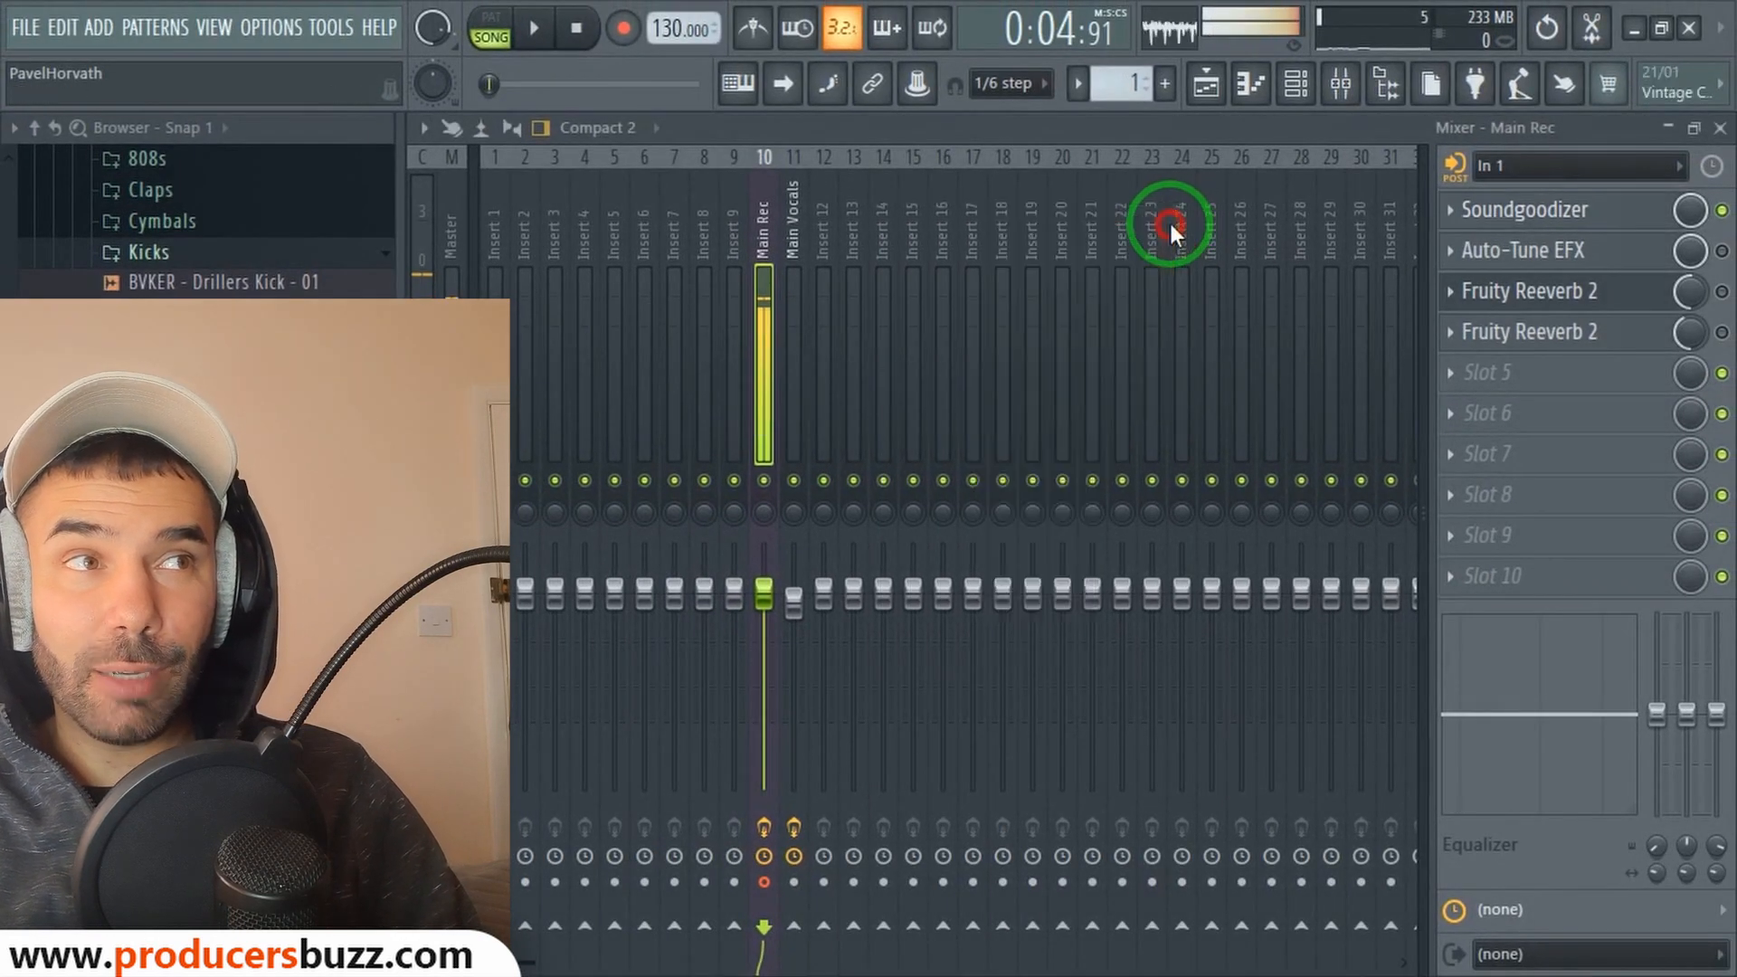
# Step: Enable Auto-Tune EFX on the Main Rec mixer track and open its window with the full interface in view
pyautogui.click(1542, 255)
pyautogui.click(1721, 252)
pyautogui.click(1653, 242)
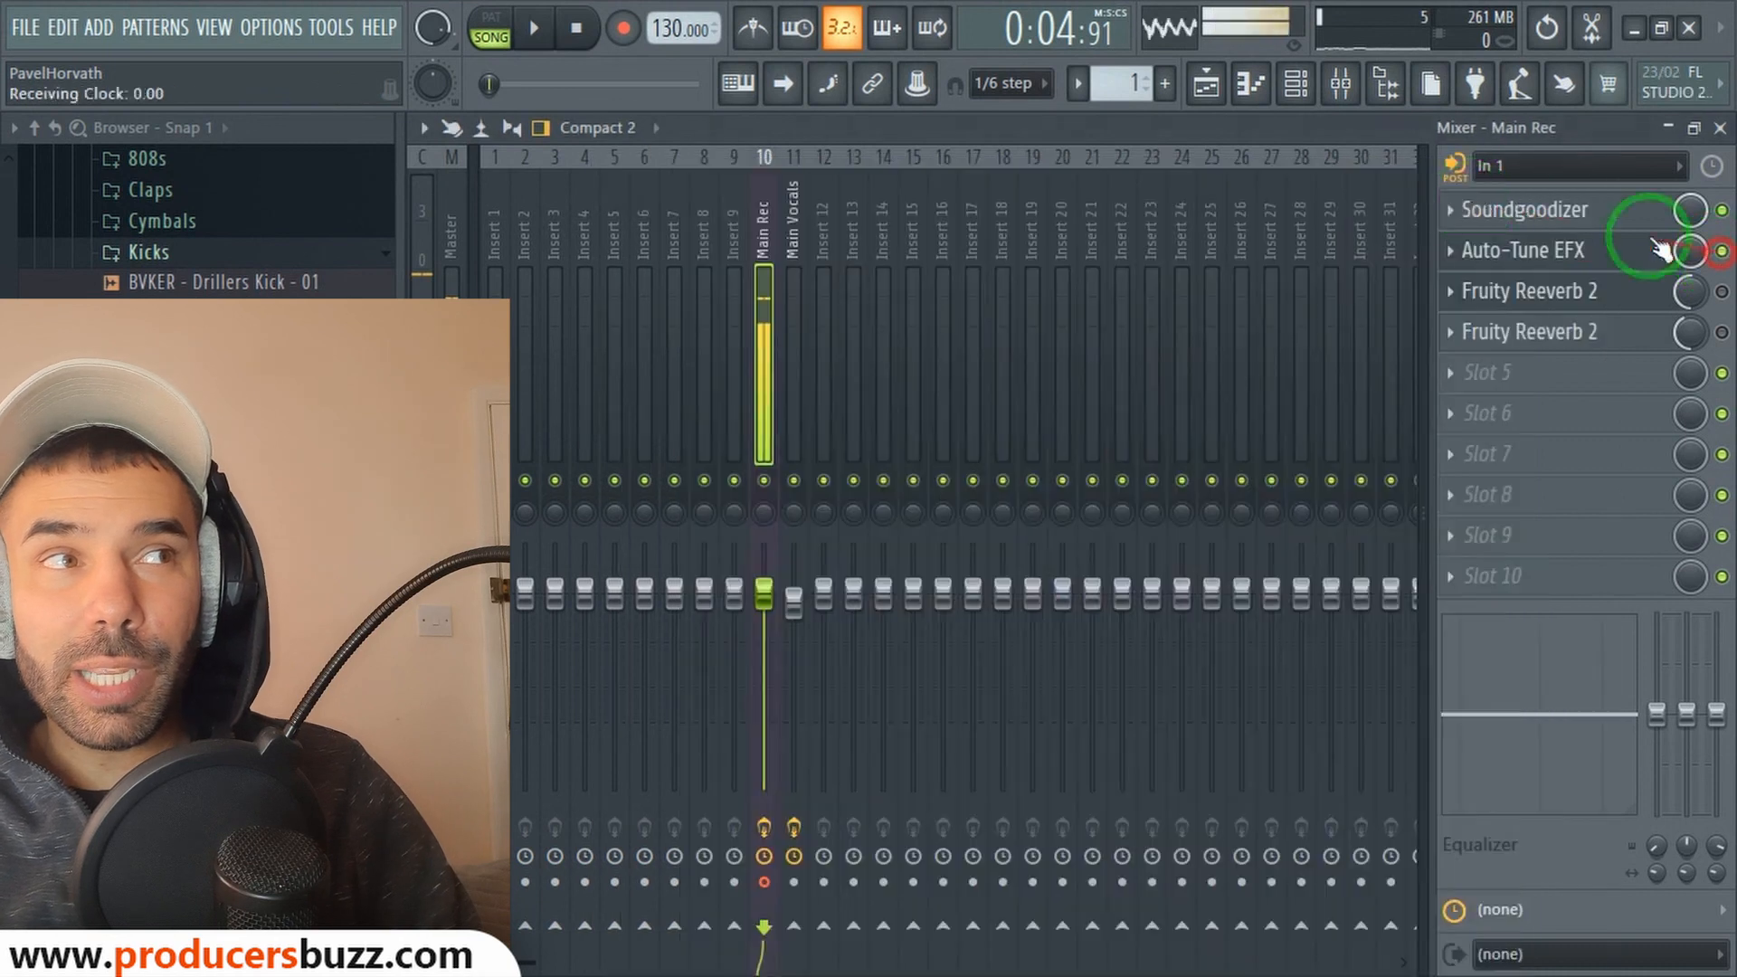
pyautogui.click(1473, 240)
pyautogui.moveTo(1285, 198); pyautogui.dragTo(1122, 112)
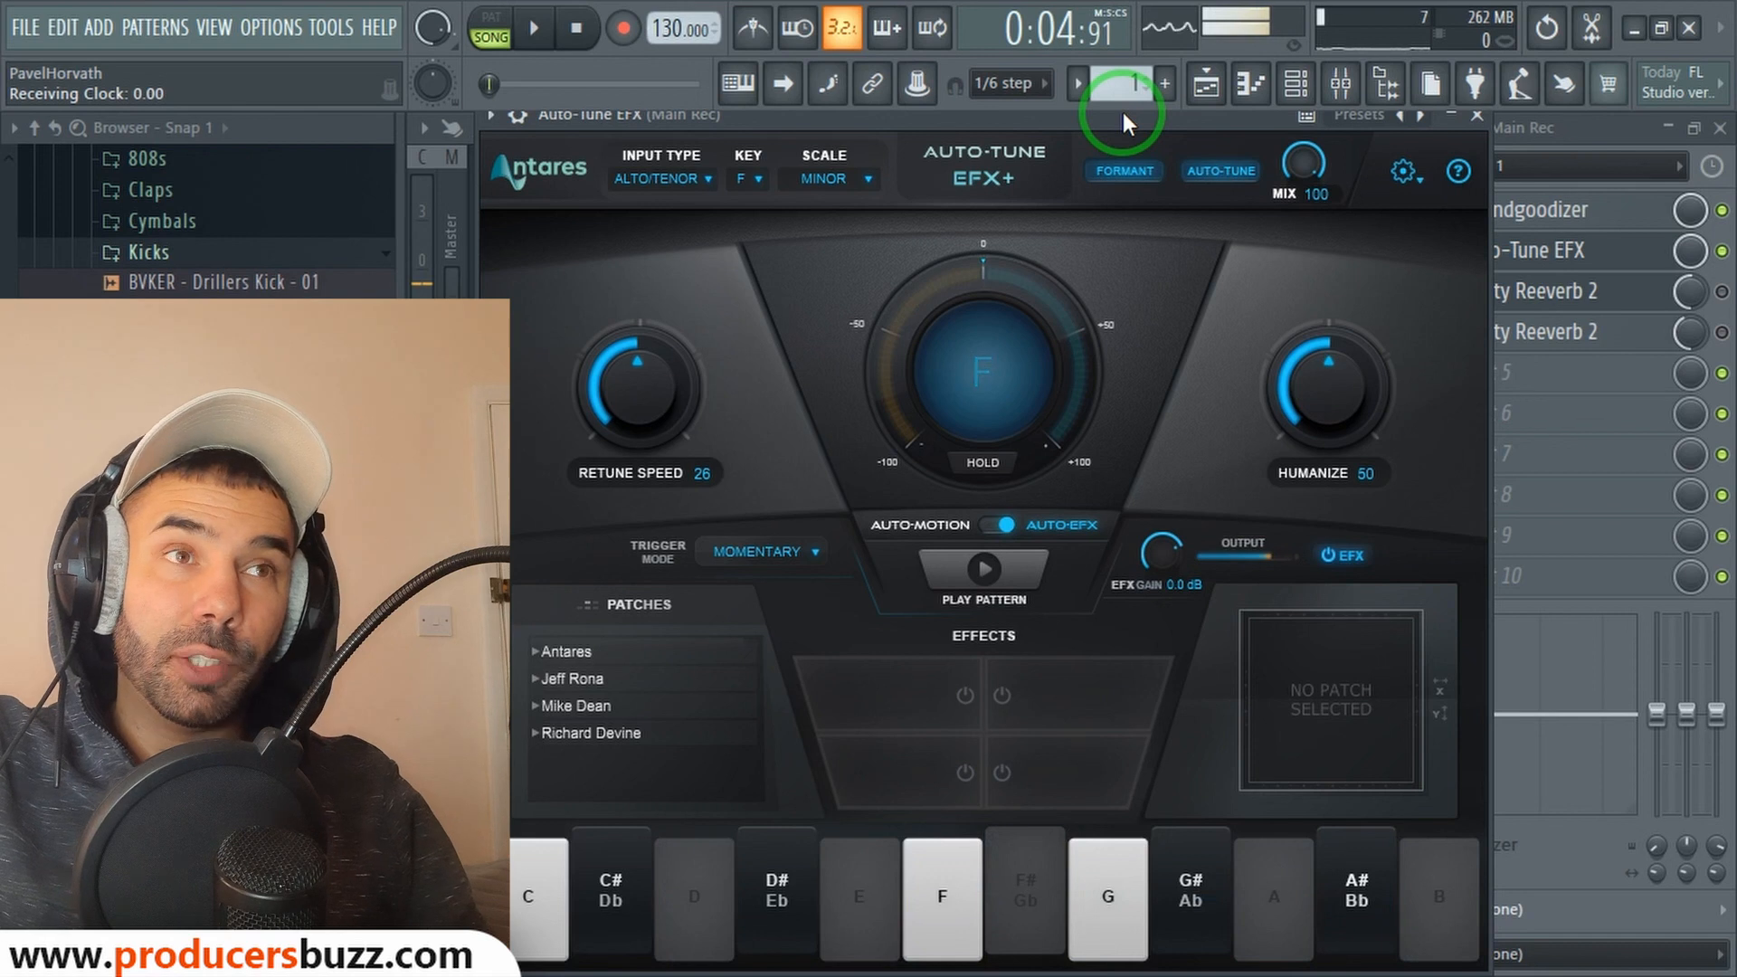
pyautogui.moveTo(1111, 117); pyautogui.dragTo(1131, 159)
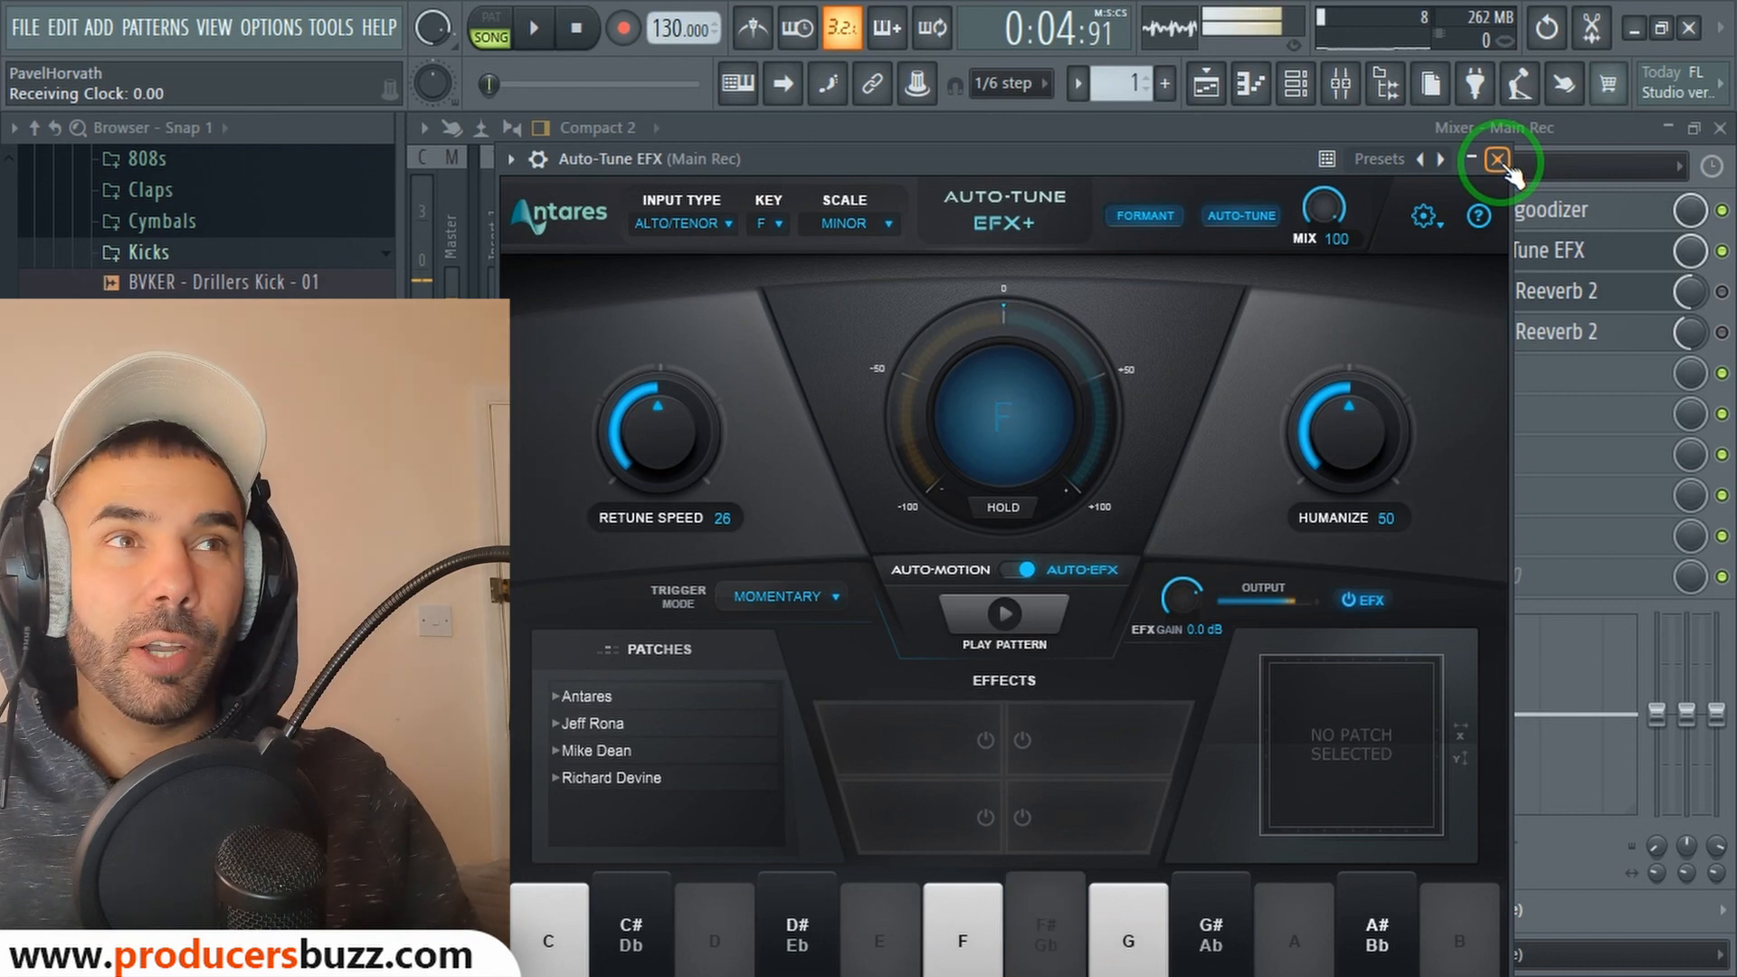
pyautogui.moveTo(1225, 165); pyautogui.dragTo(1240, 136)
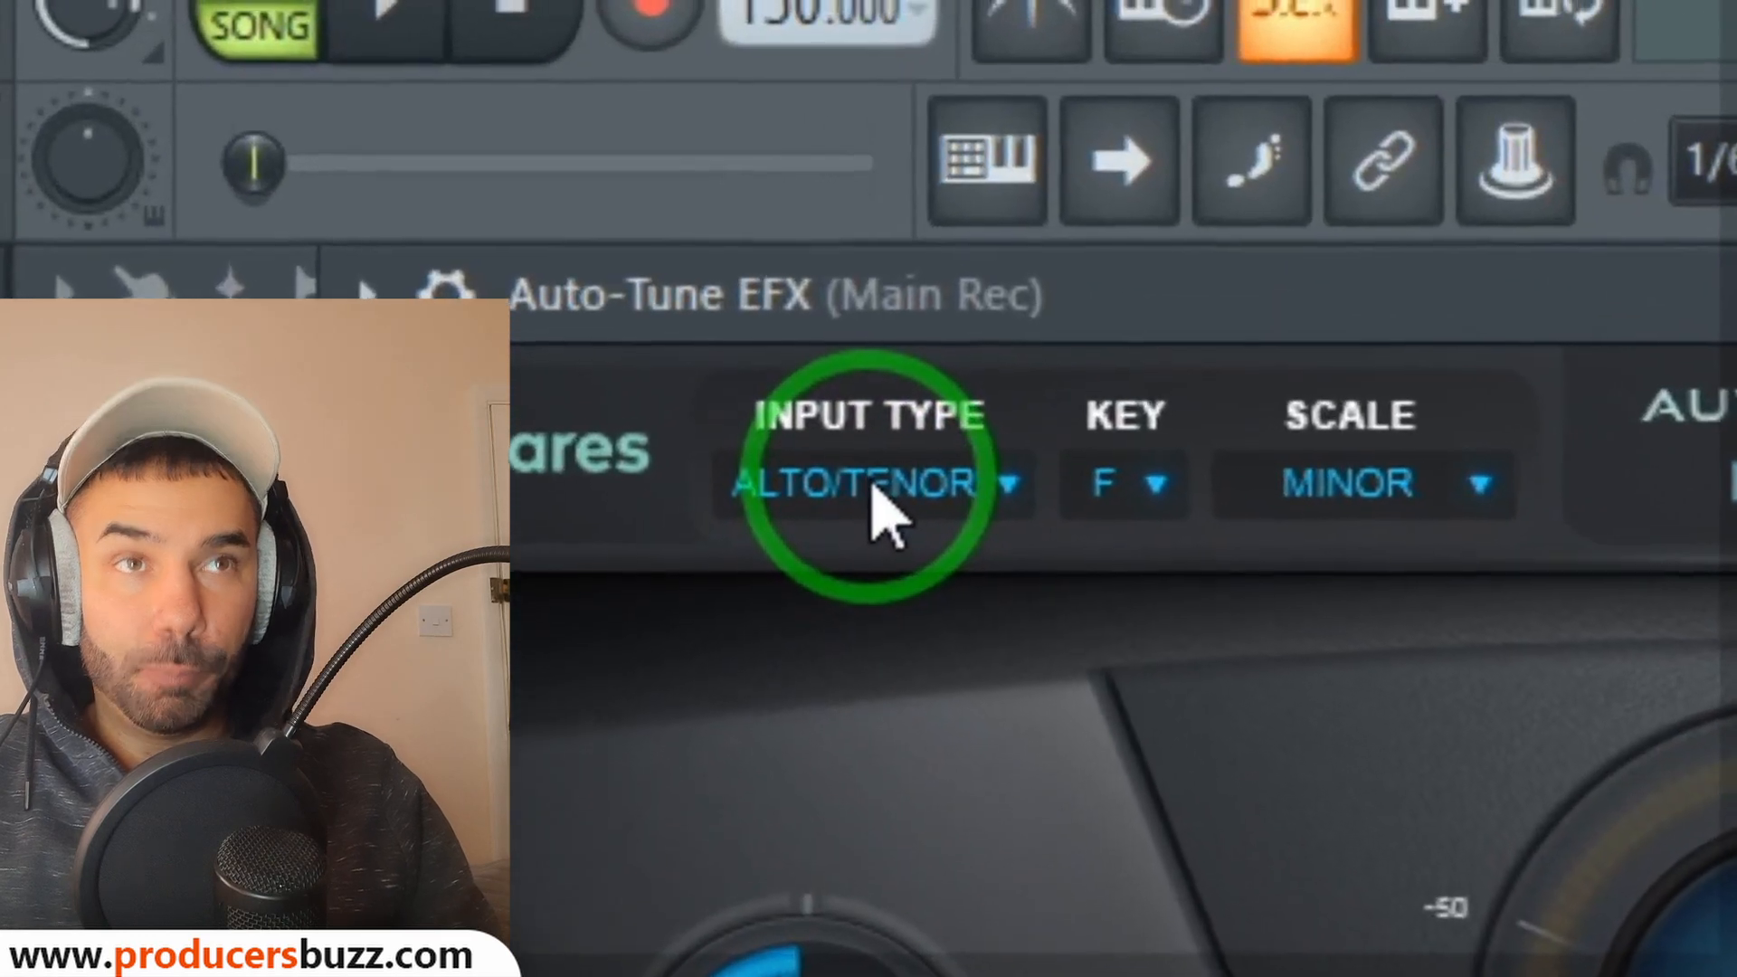
# Step: Set Auto-Tune EFX to the Alto/Tenor input type, key F and Minor scale
pyautogui.click(882, 516)
pyautogui.click(939, 657)
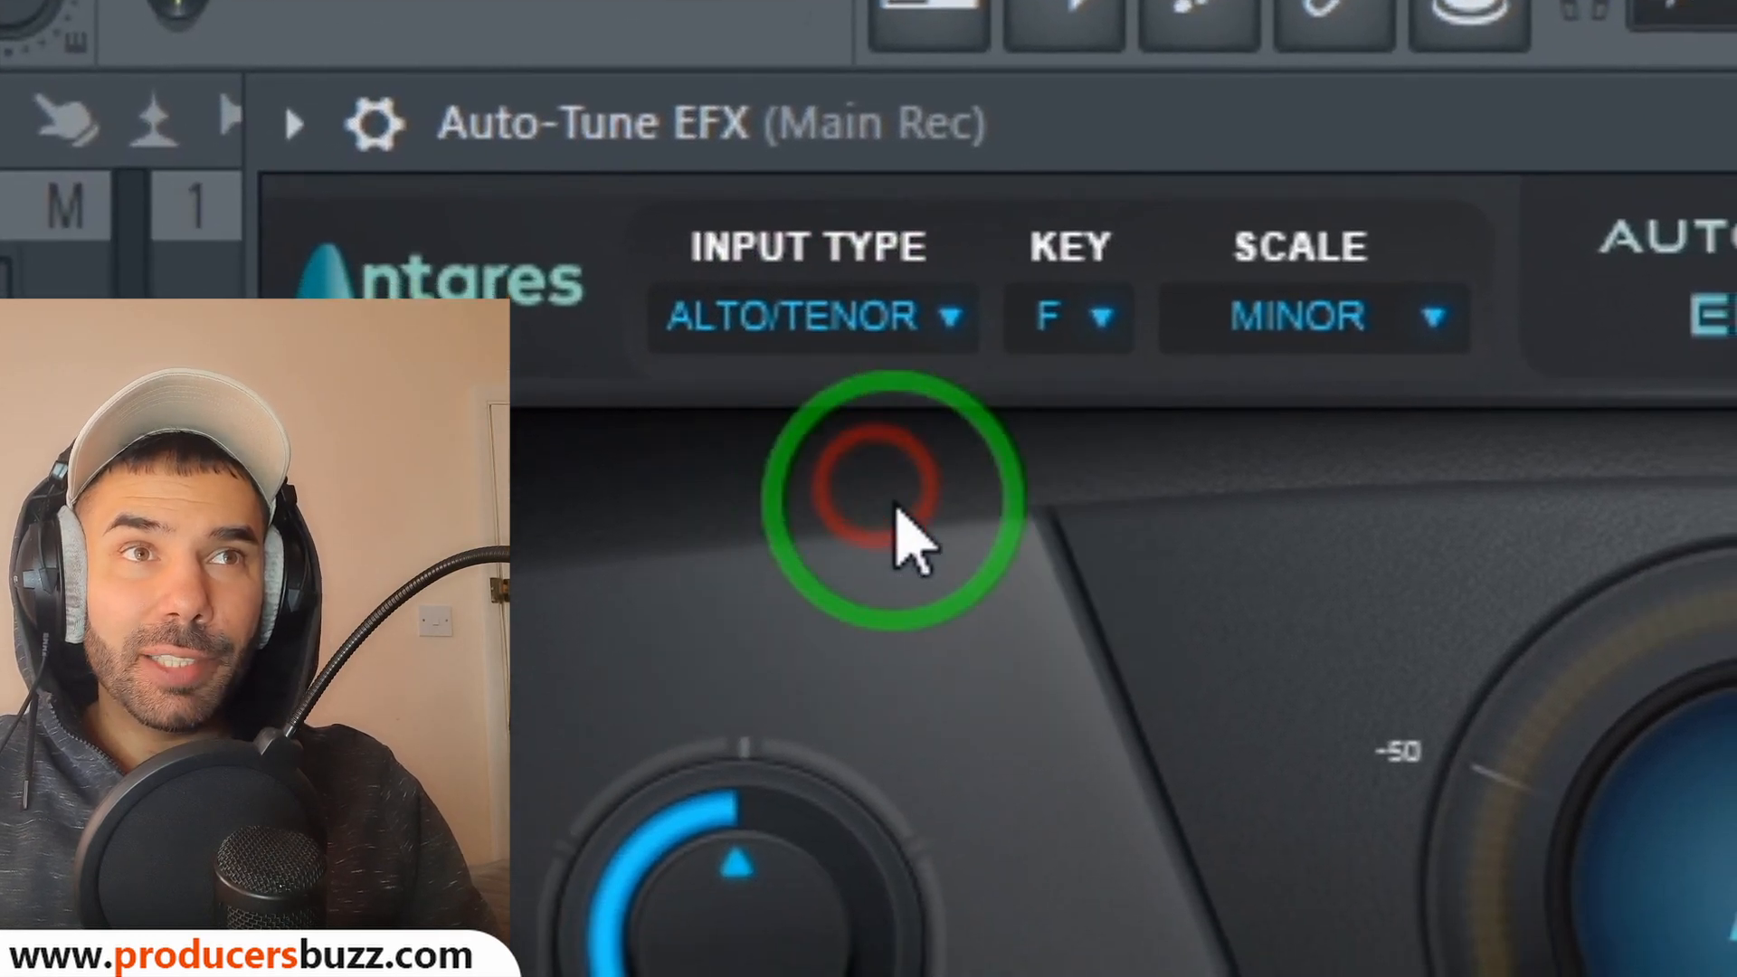
pyautogui.click(1081, 316)
pyautogui.click(1114, 779)
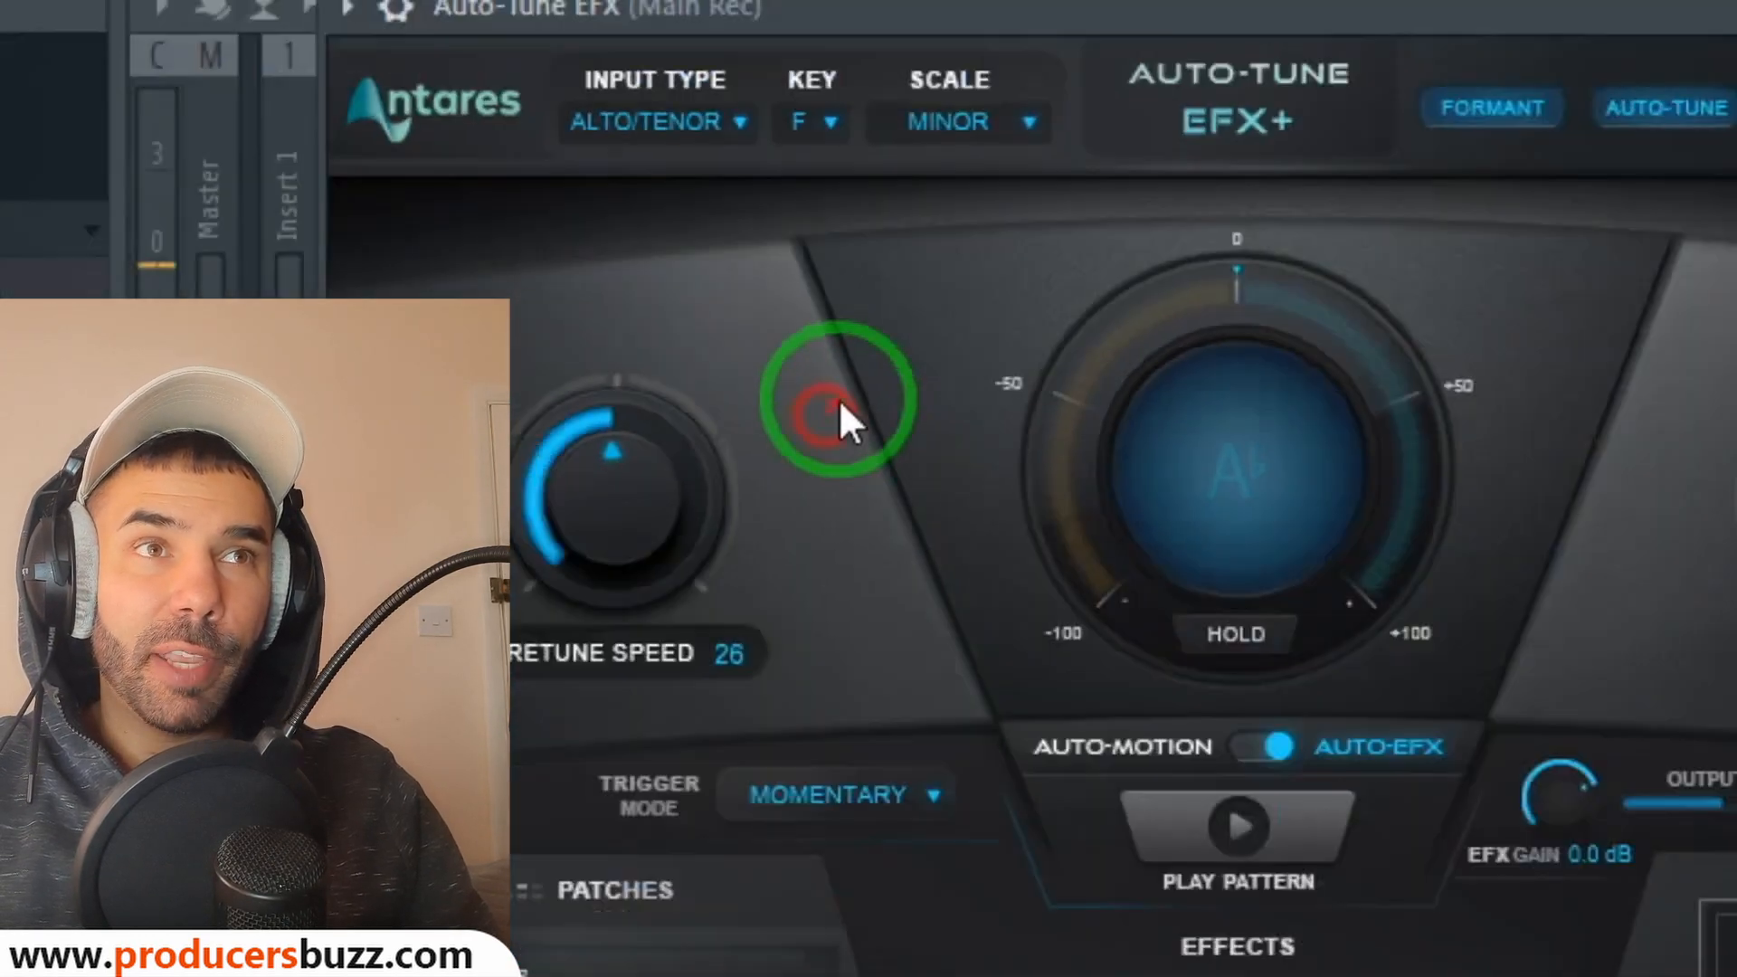
pyautogui.click(973, 121)
pyautogui.click(988, 228)
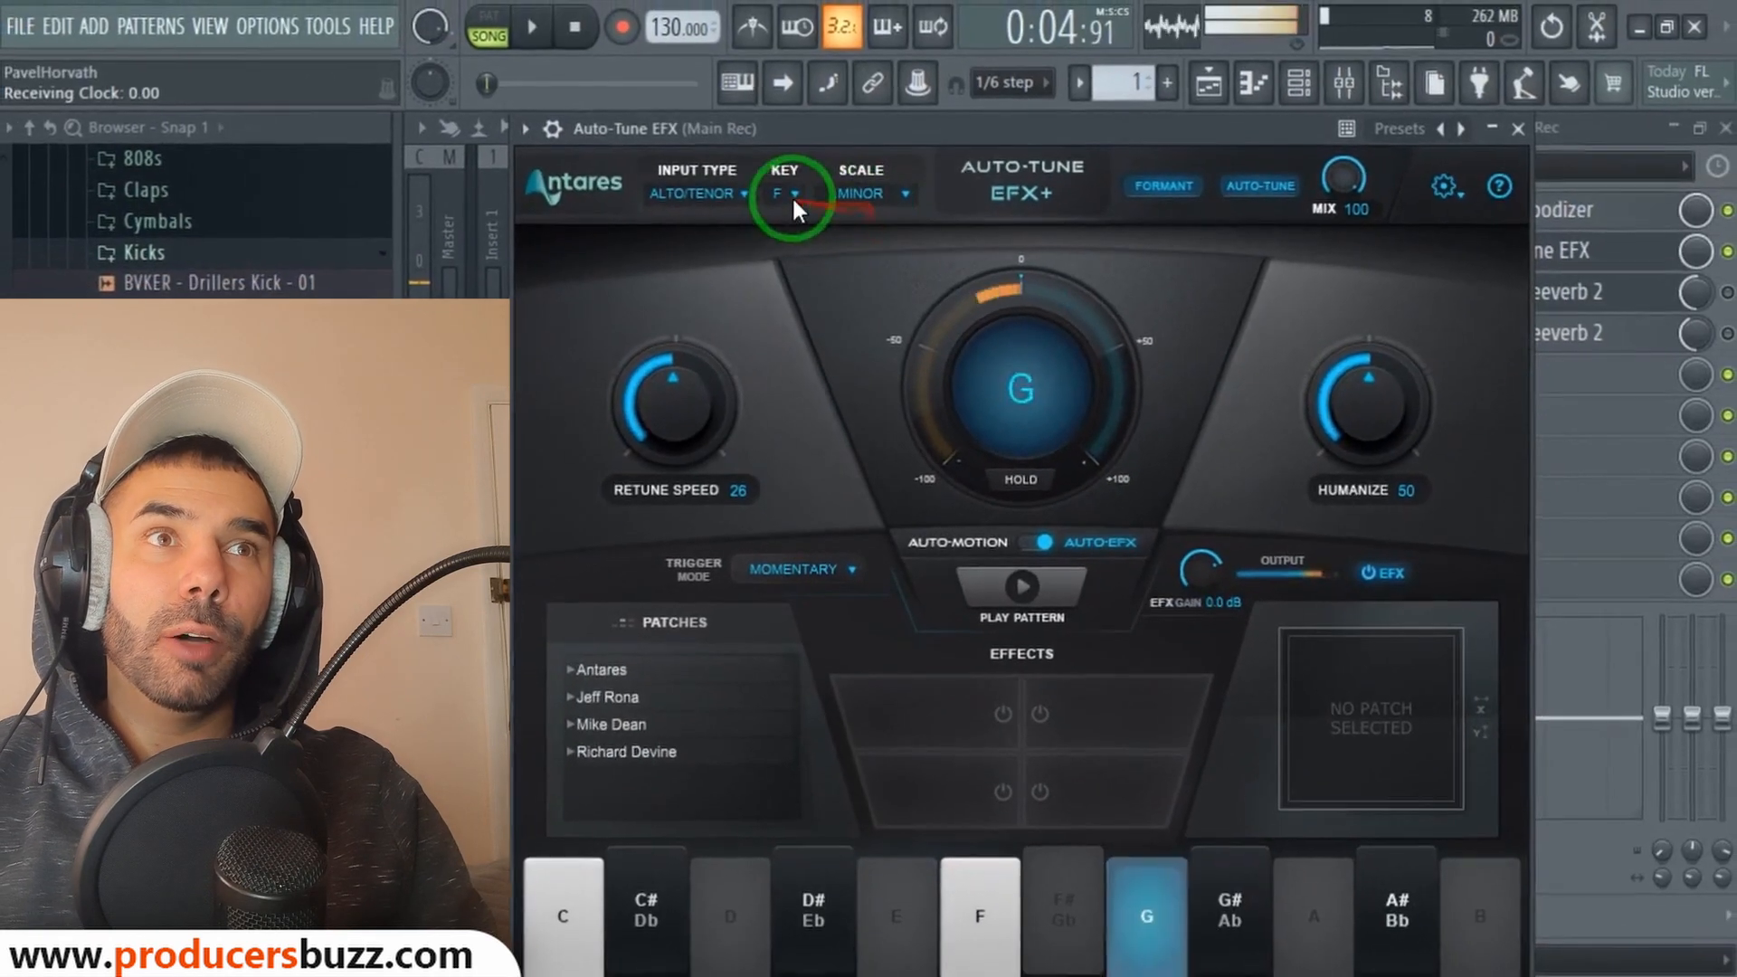
# Step: Try the Major scale in Auto-Tune EFX, return it to Minor, and select F as the key
pyautogui.click(771, 202)
pyautogui.click(855, 202)
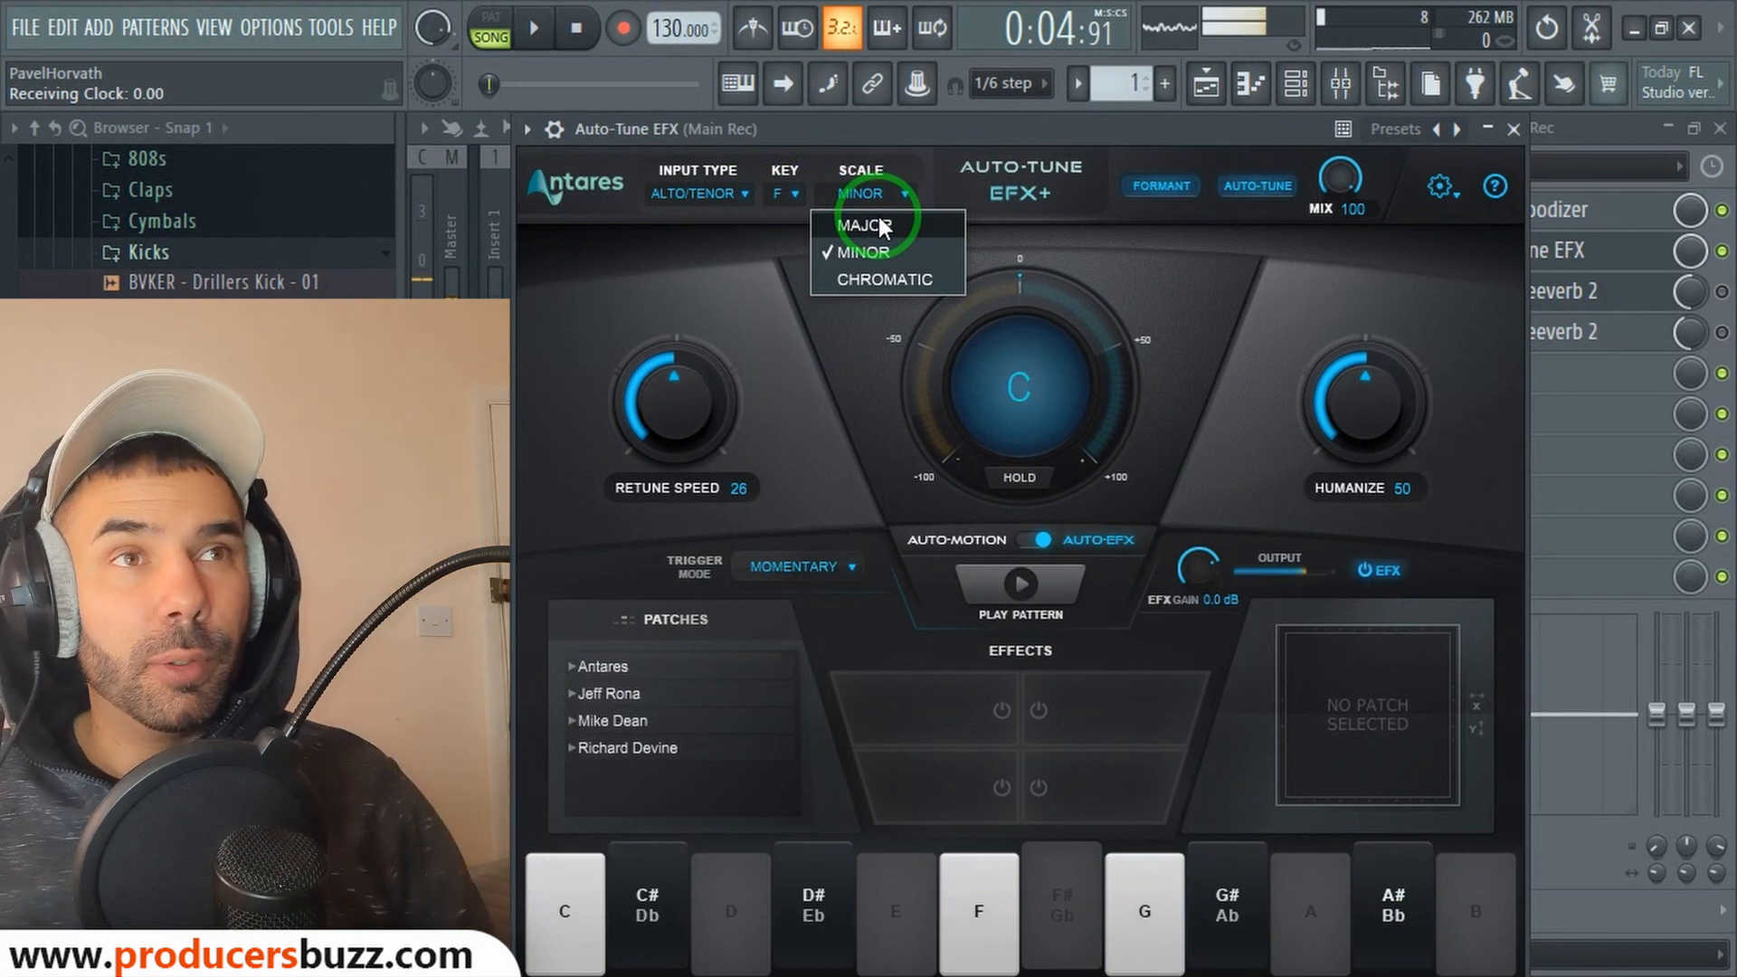
pyautogui.click(876, 226)
pyautogui.click(867, 194)
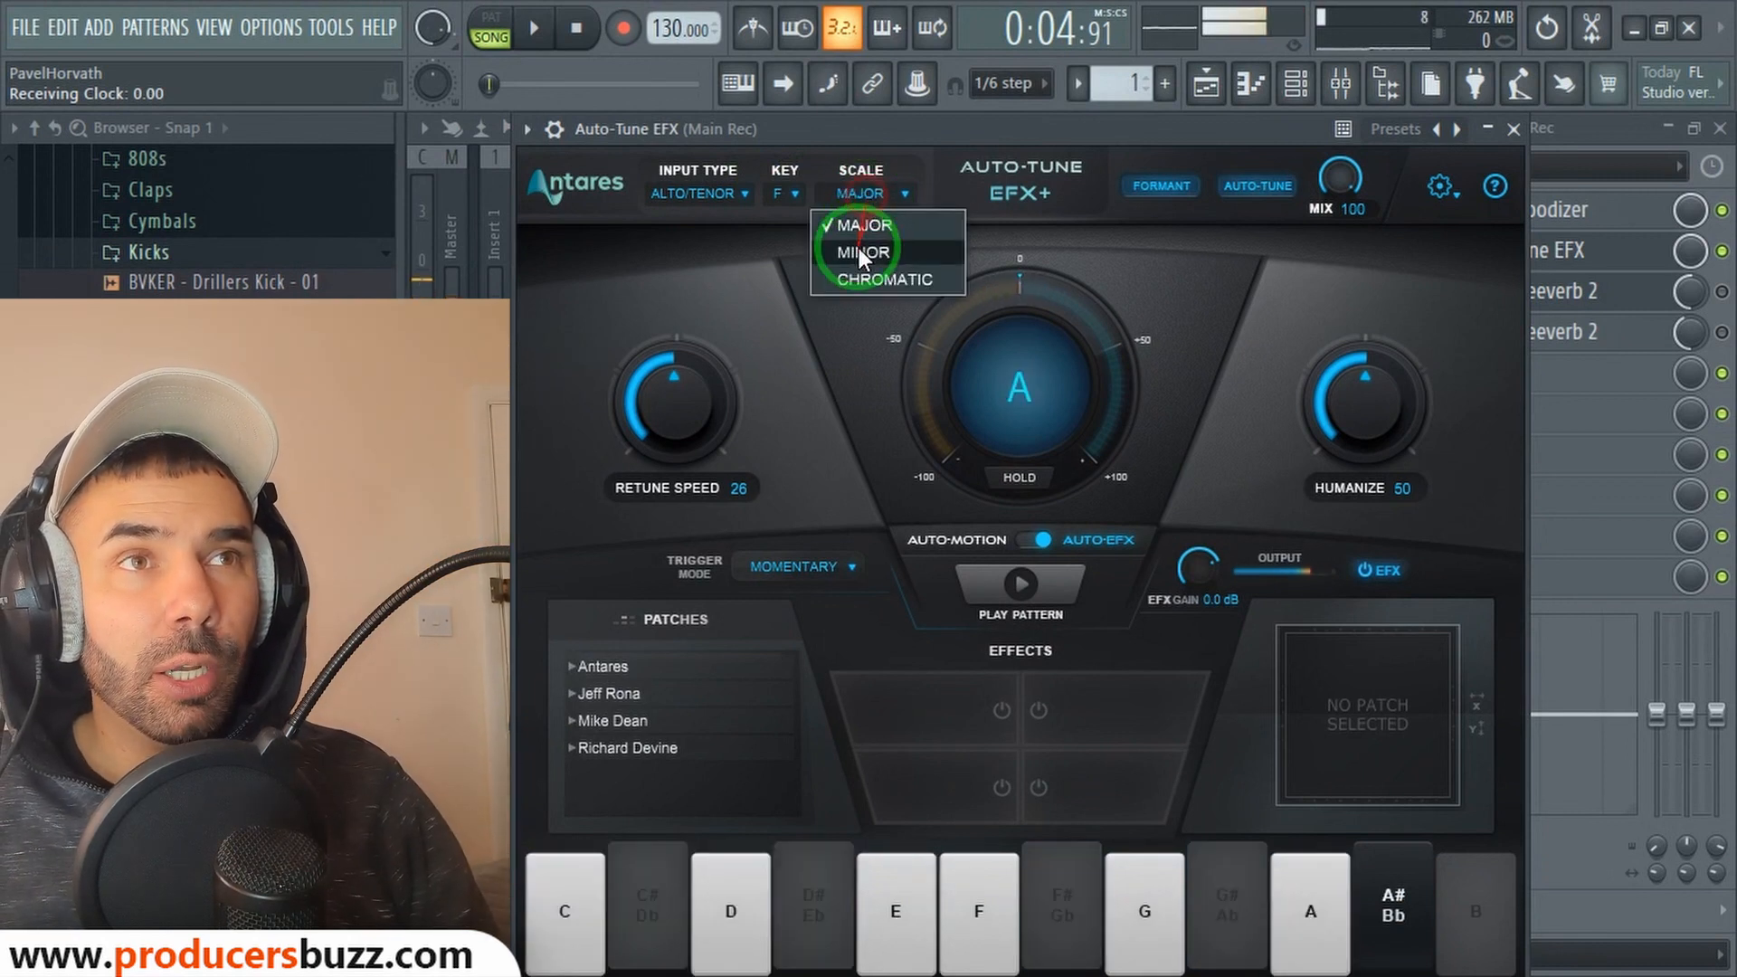
pyautogui.click(860, 252)
pyautogui.click(793, 194)
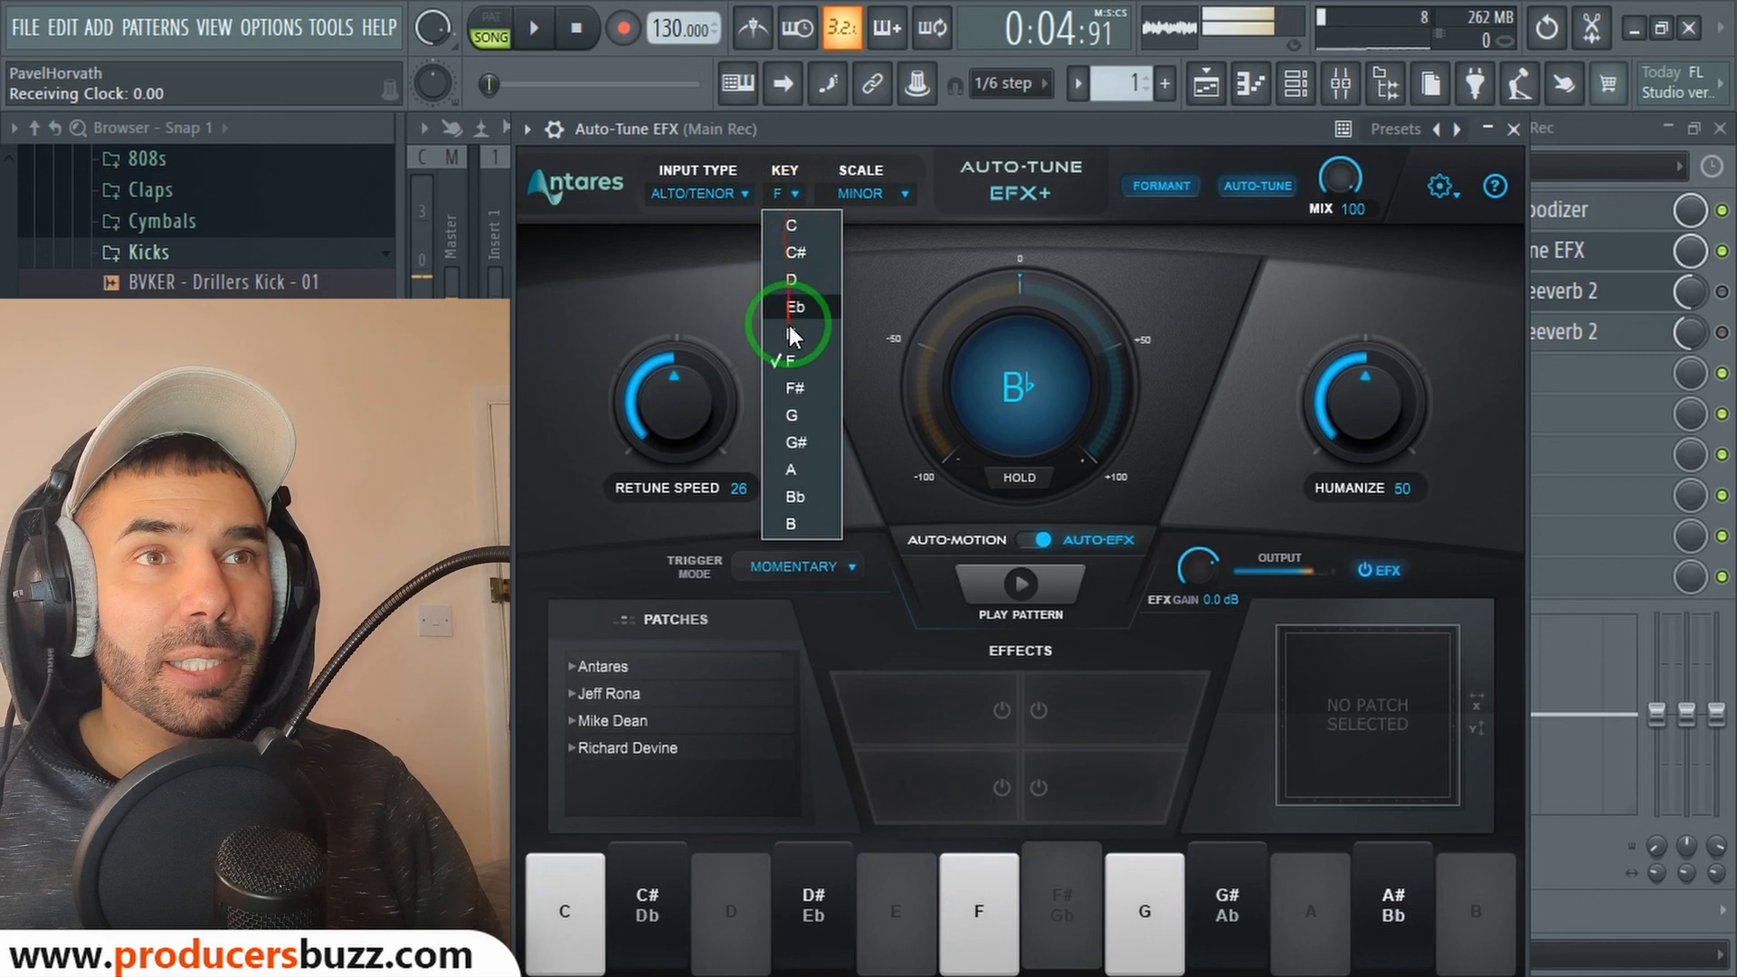
pyautogui.click(794, 354)
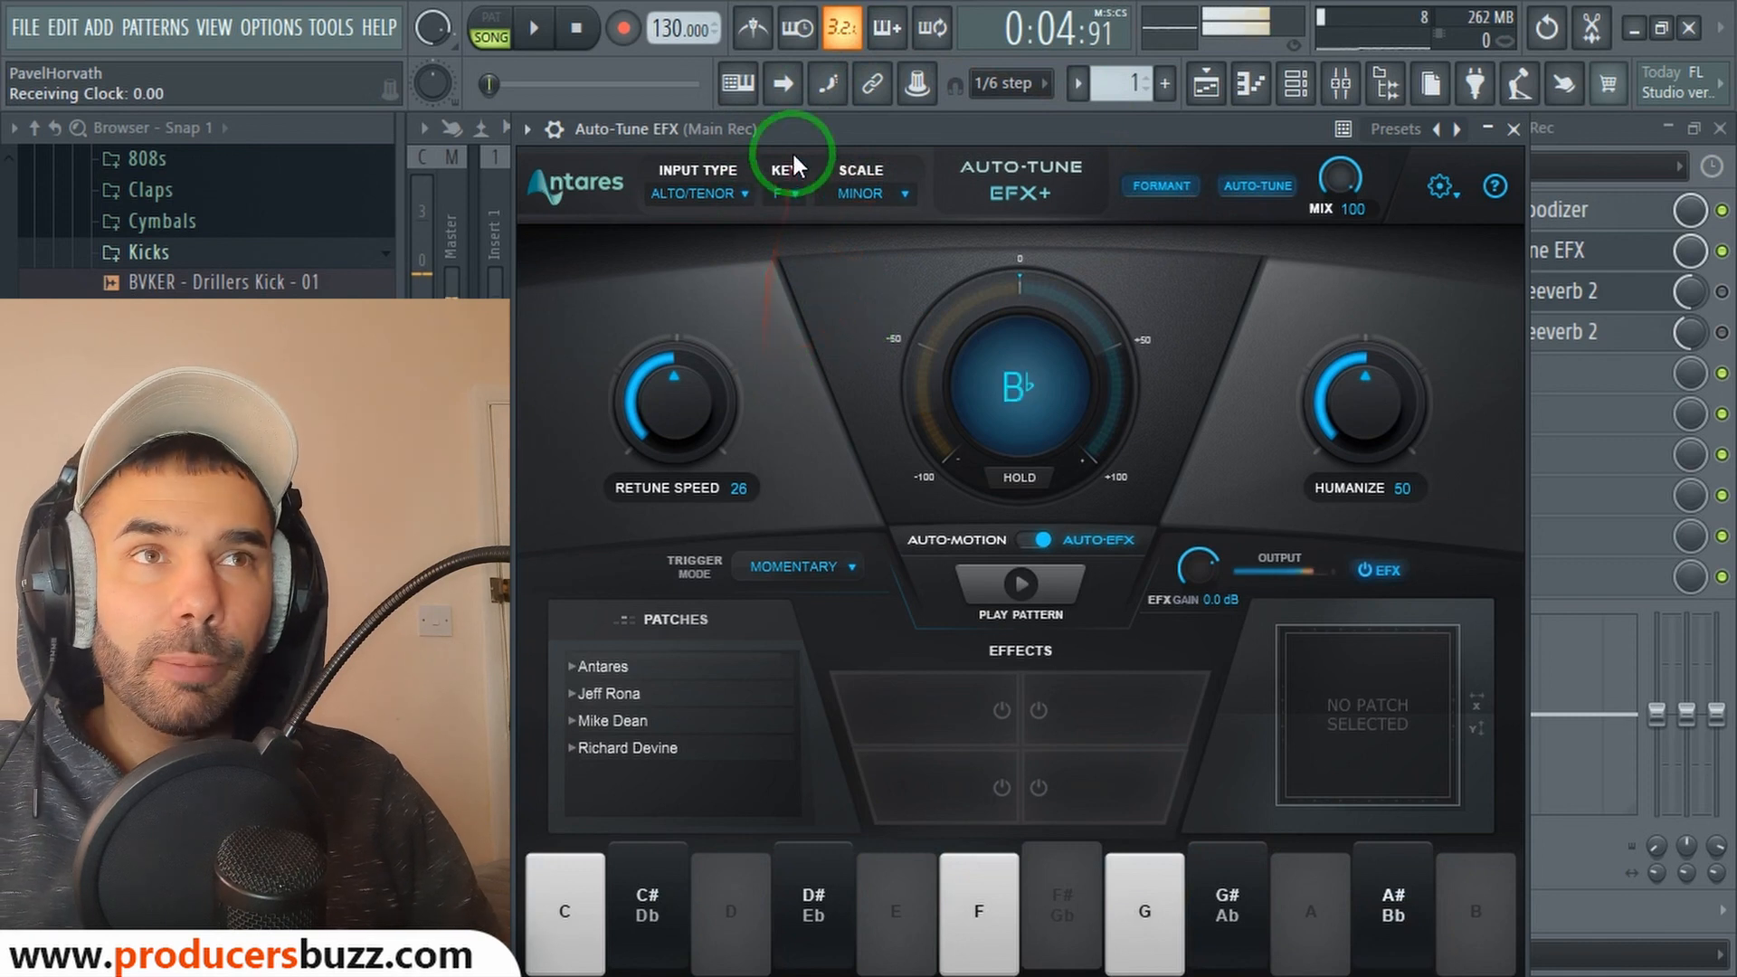
# Step: Examine the Retune Speed and Humanize controls in Auto-Tune EFX, and close the plugin window
pyautogui.moveTo(799, 125); pyautogui.dragTo(980, 122)
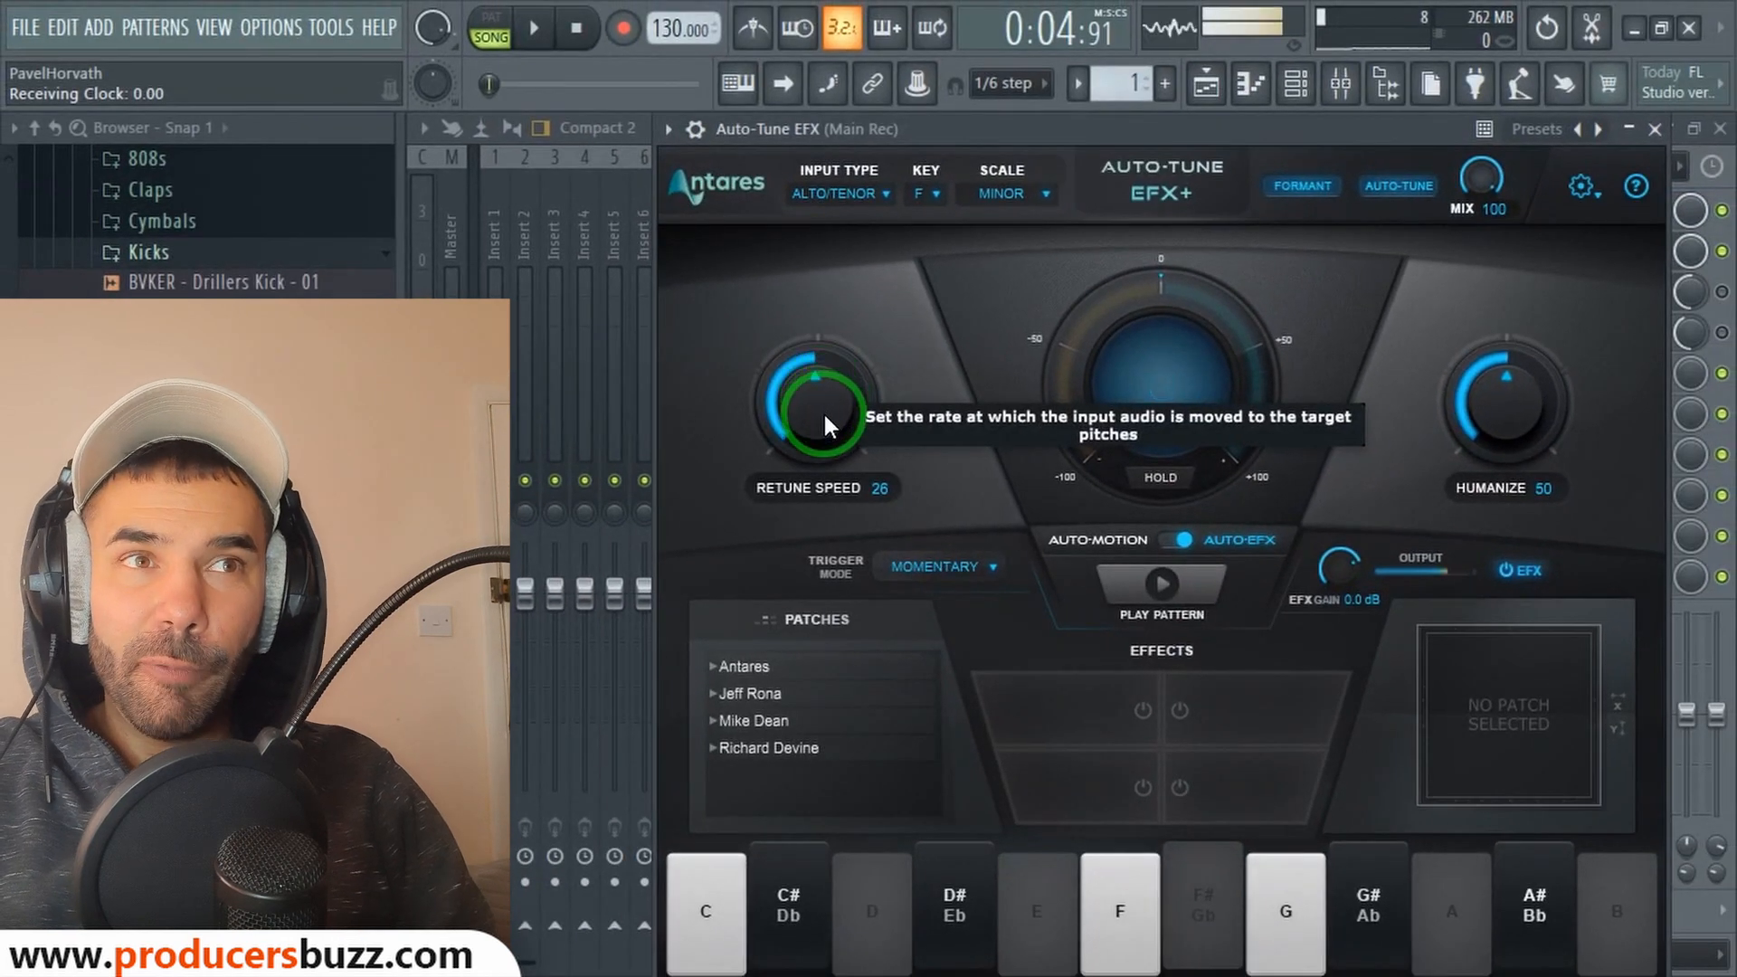
pyautogui.moveTo(823, 411)
pyautogui.mouseDown()
pyautogui.moveTo(839, 248)
pyautogui.moveTo(822, 410)
pyautogui.mouseUp()
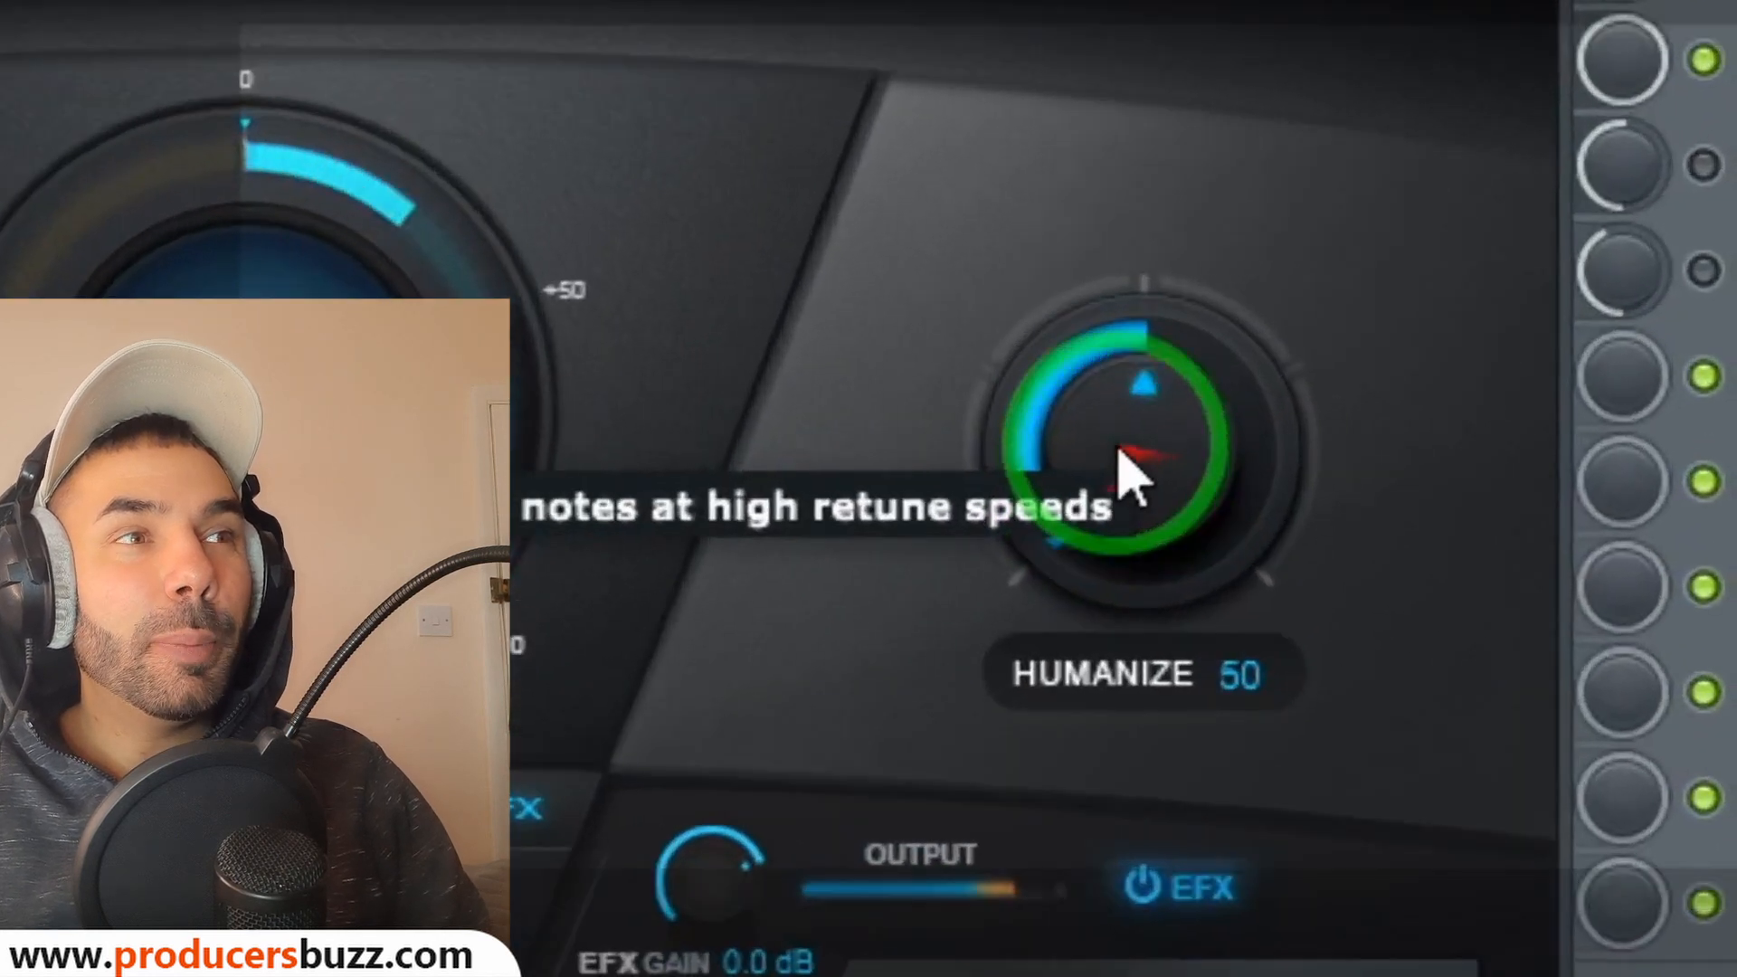
pyautogui.moveTo(1040, 511)
pyautogui.mouseDown()
pyautogui.moveTo(1021, 483)
pyautogui.moveTo(1023, 524)
pyautogui.mouseUp()
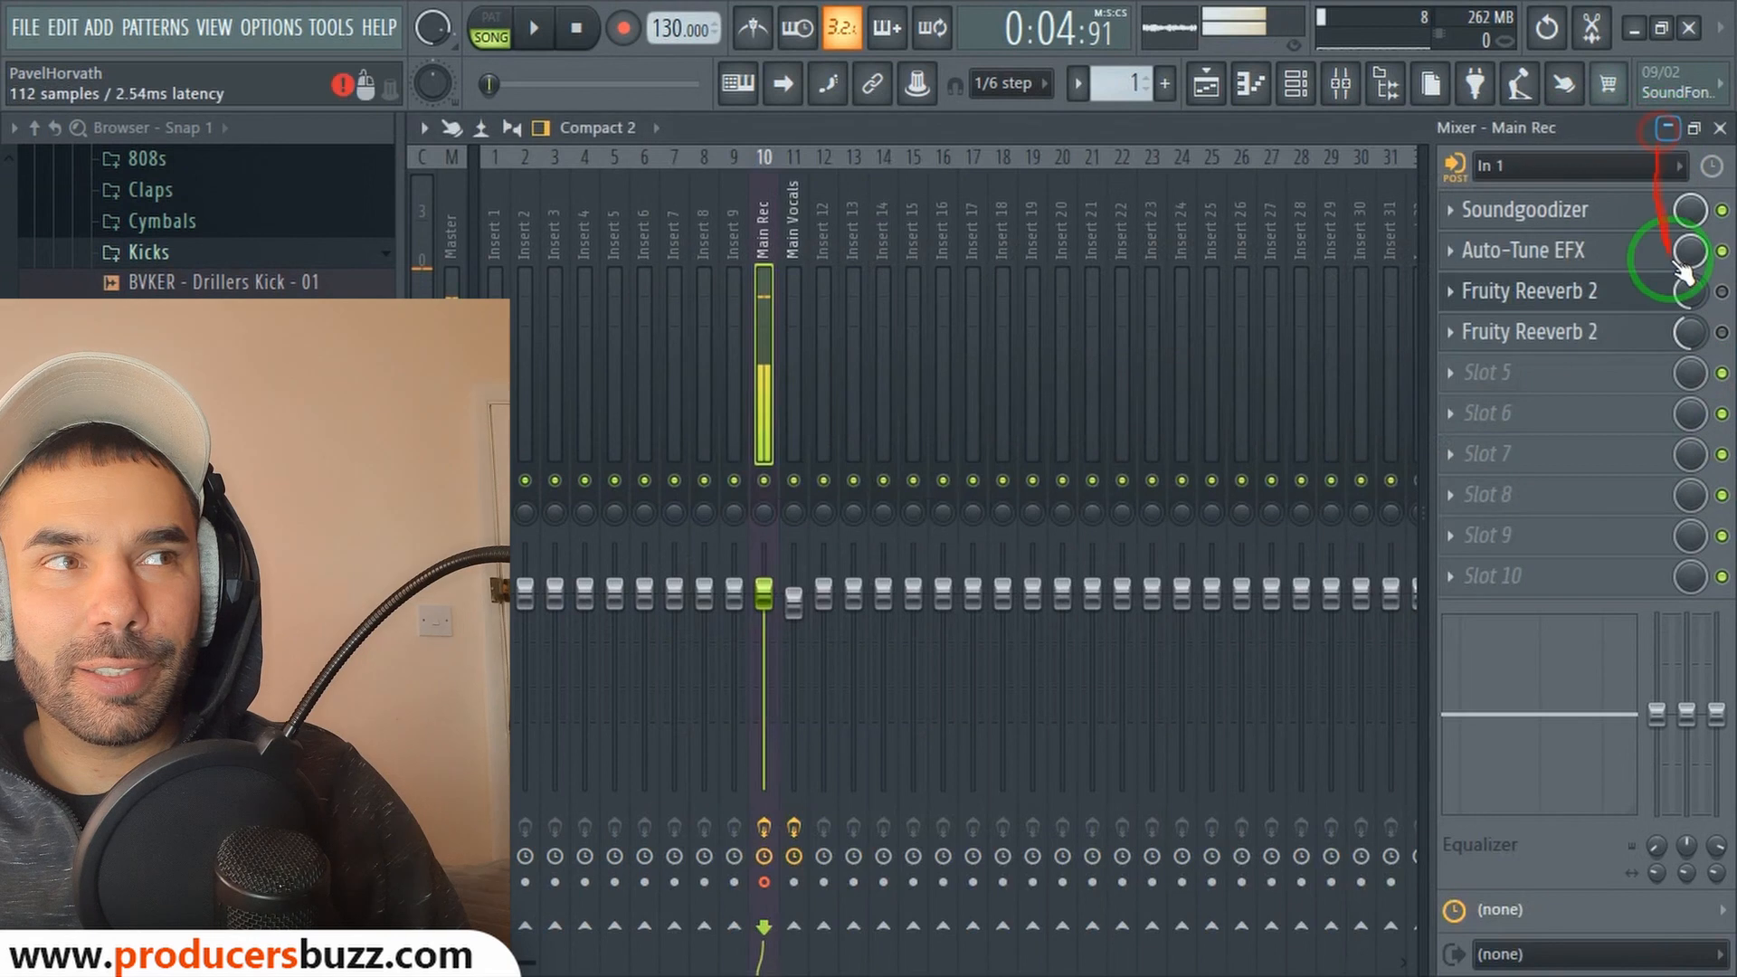
pyautogui.click(1655, 130)
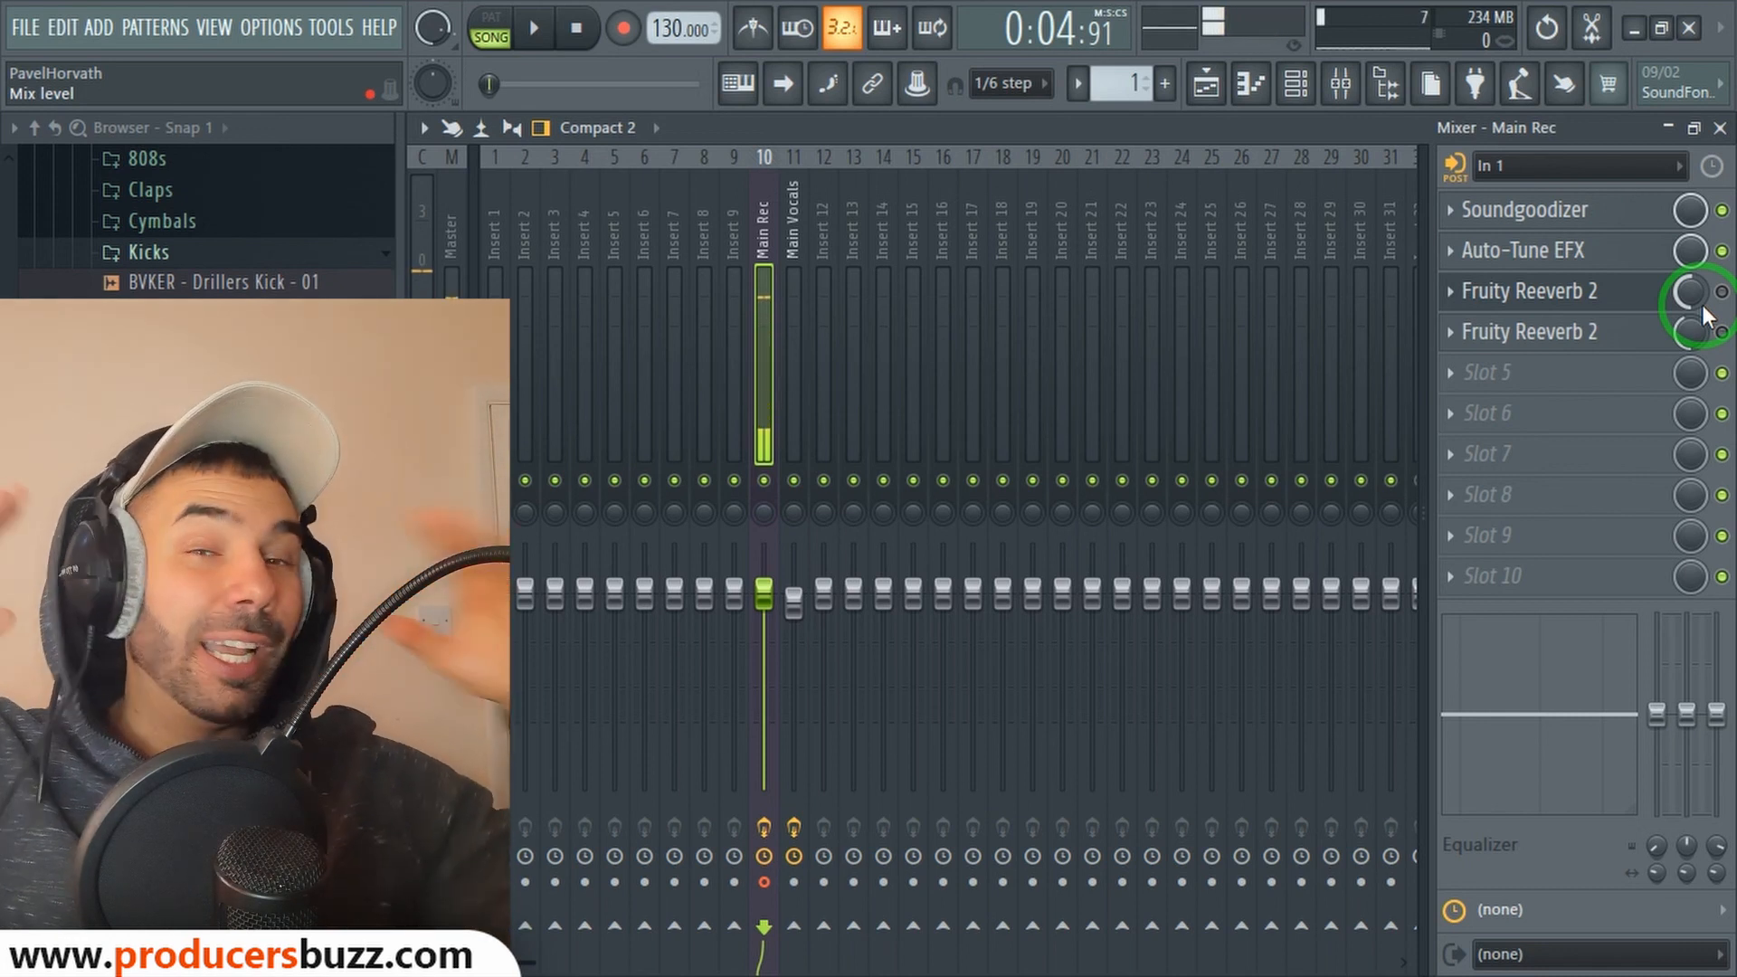
# Step: Enable the first Fruity Reeverb 2 on the Main Rec track, and check its settings and mix level
pyautogui.click(1553, 294)
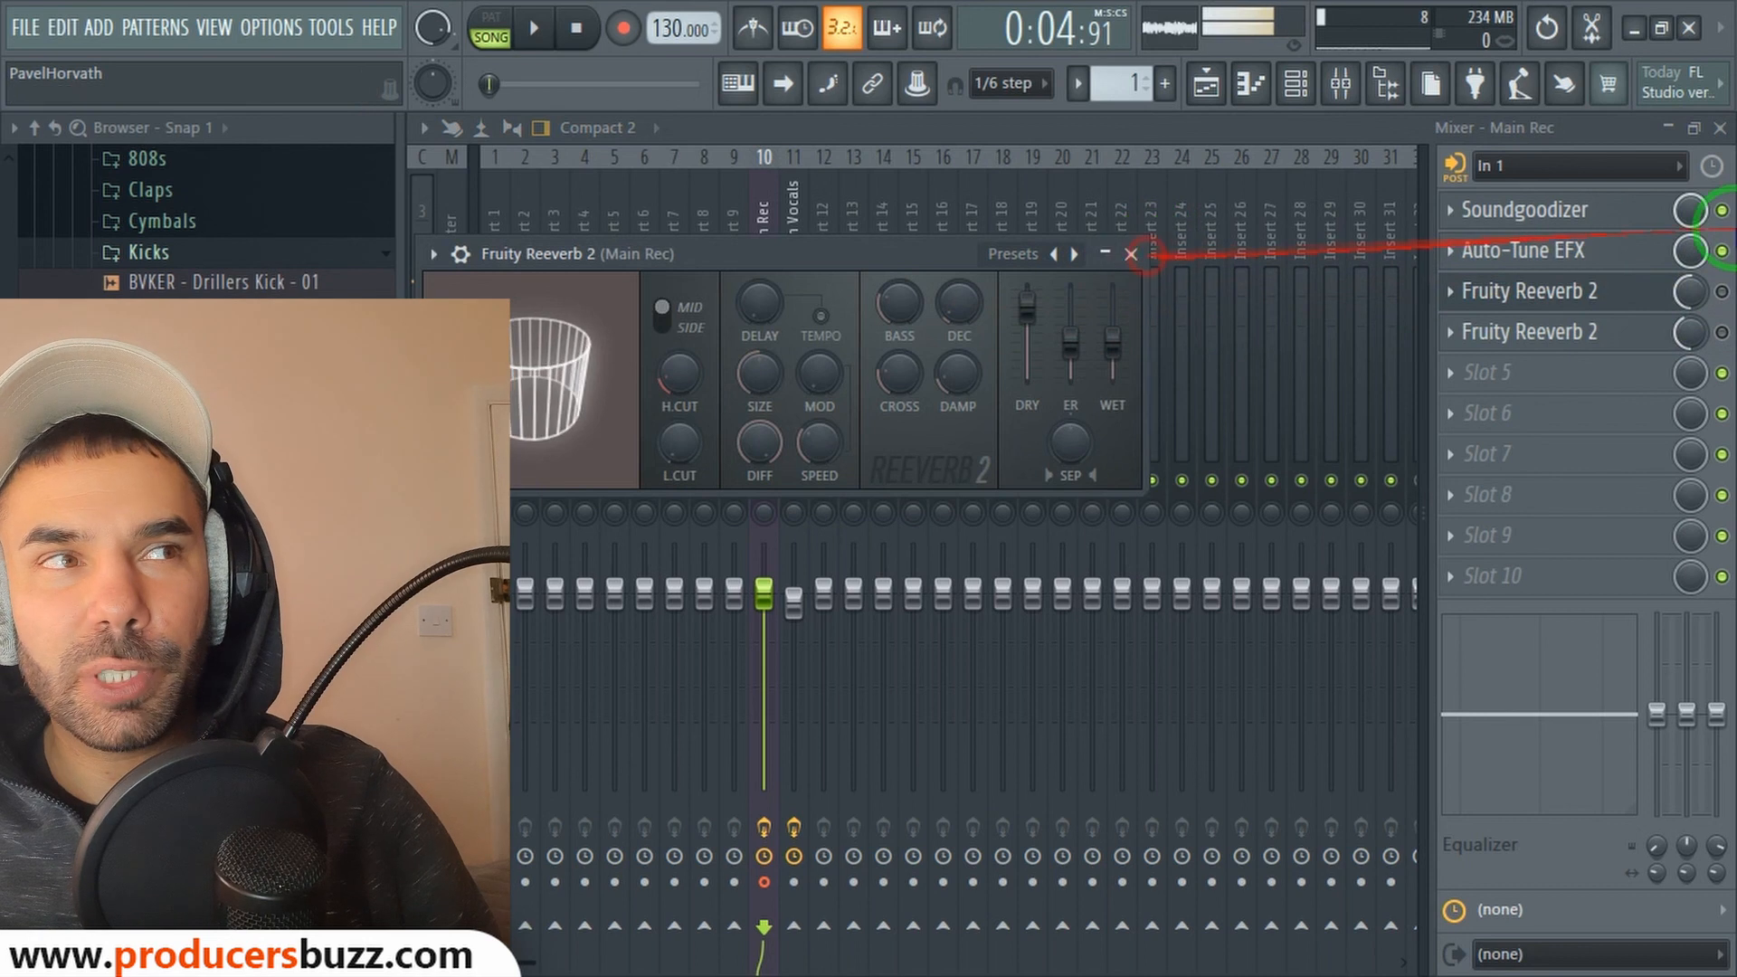
pyautogui.click(1721, 293)
pyautogui.click(1585, 291)
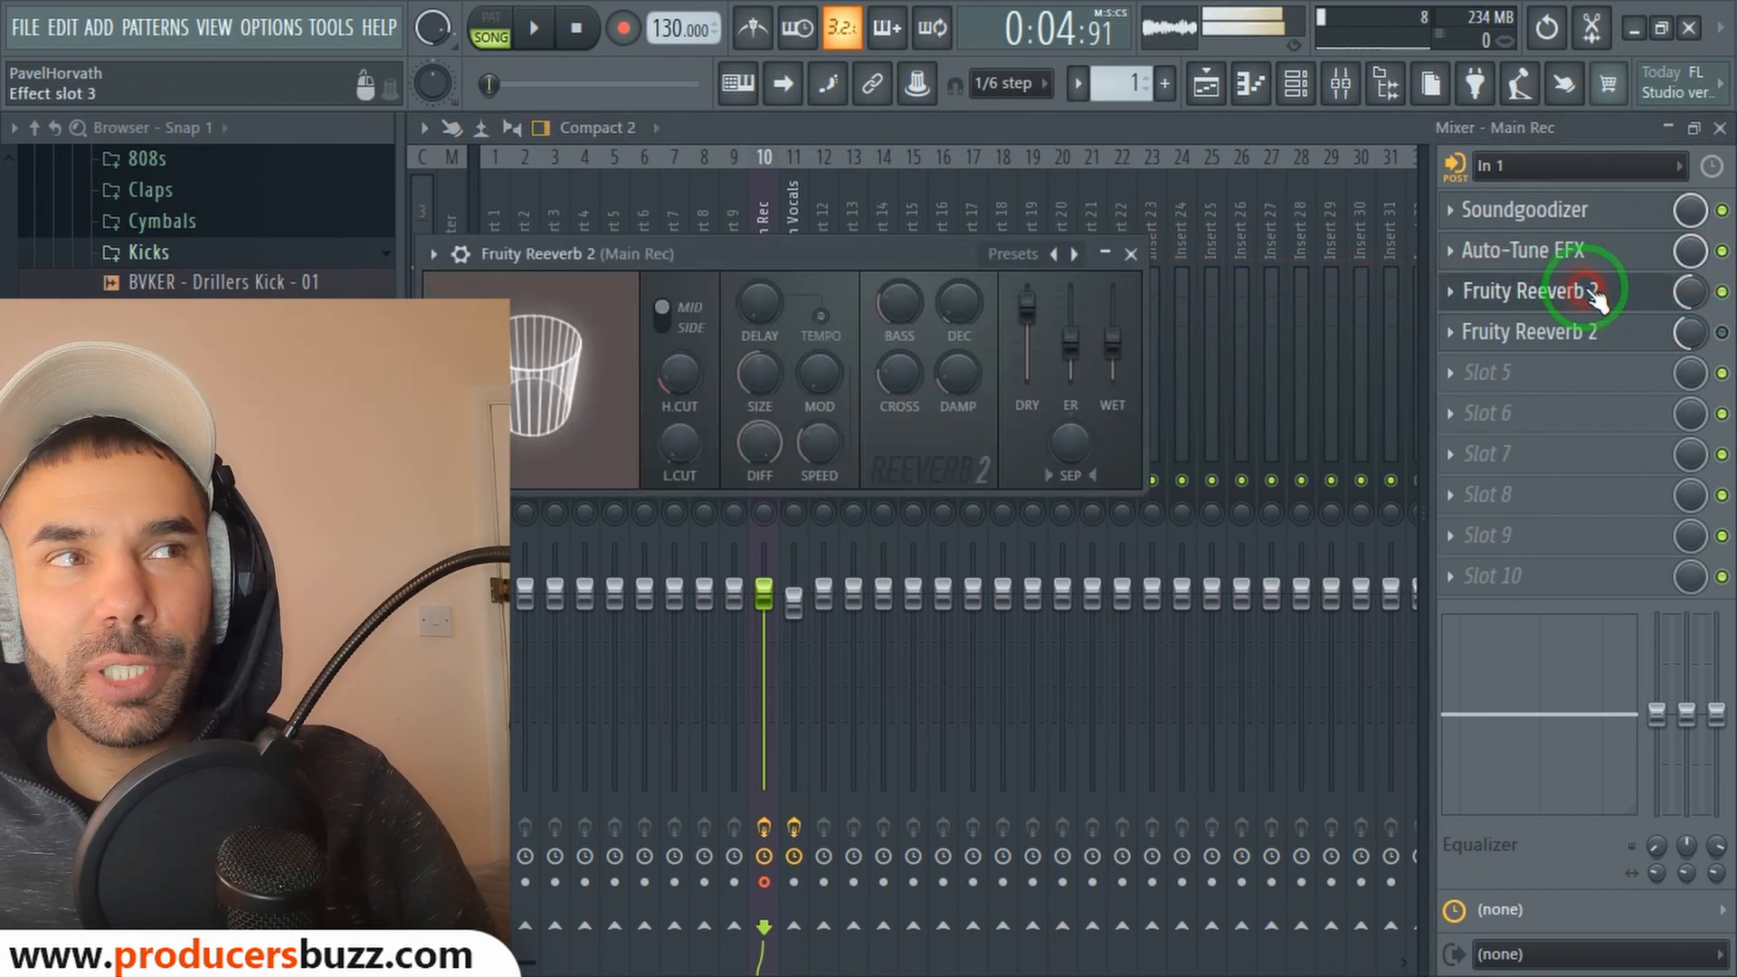
pyautogui.moveTo(1036, 250); pyautogui.dragTo(1199, 219)
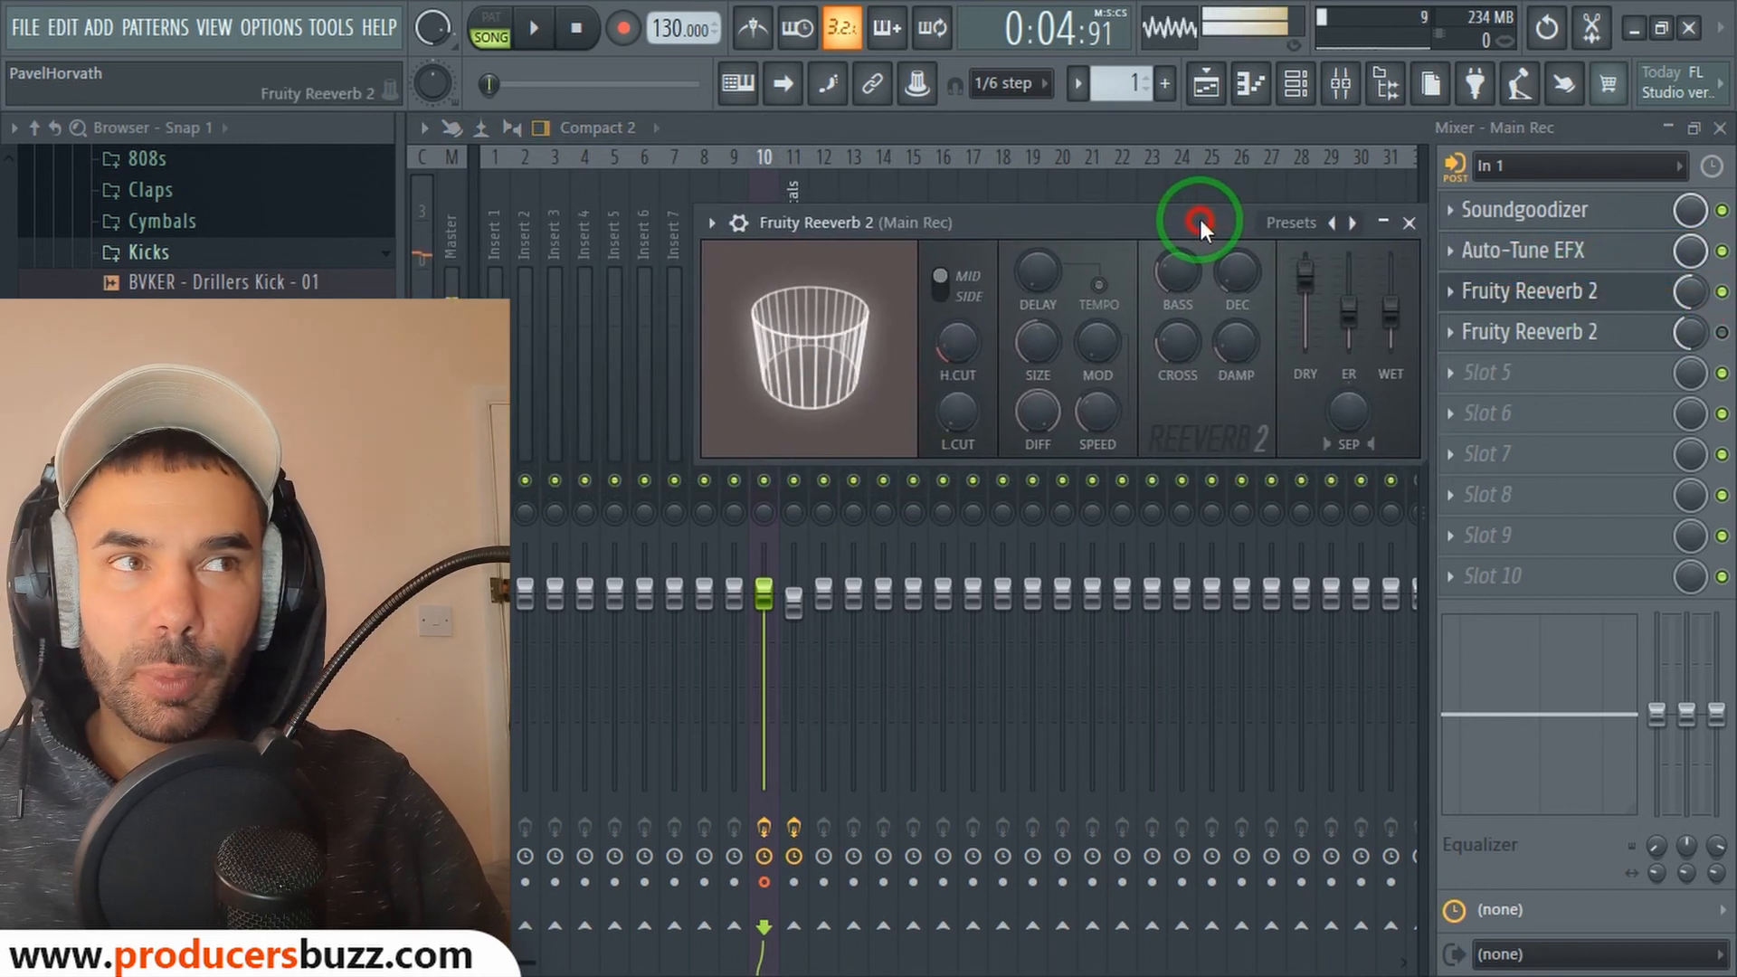
pyautogui.click(1408, 223)
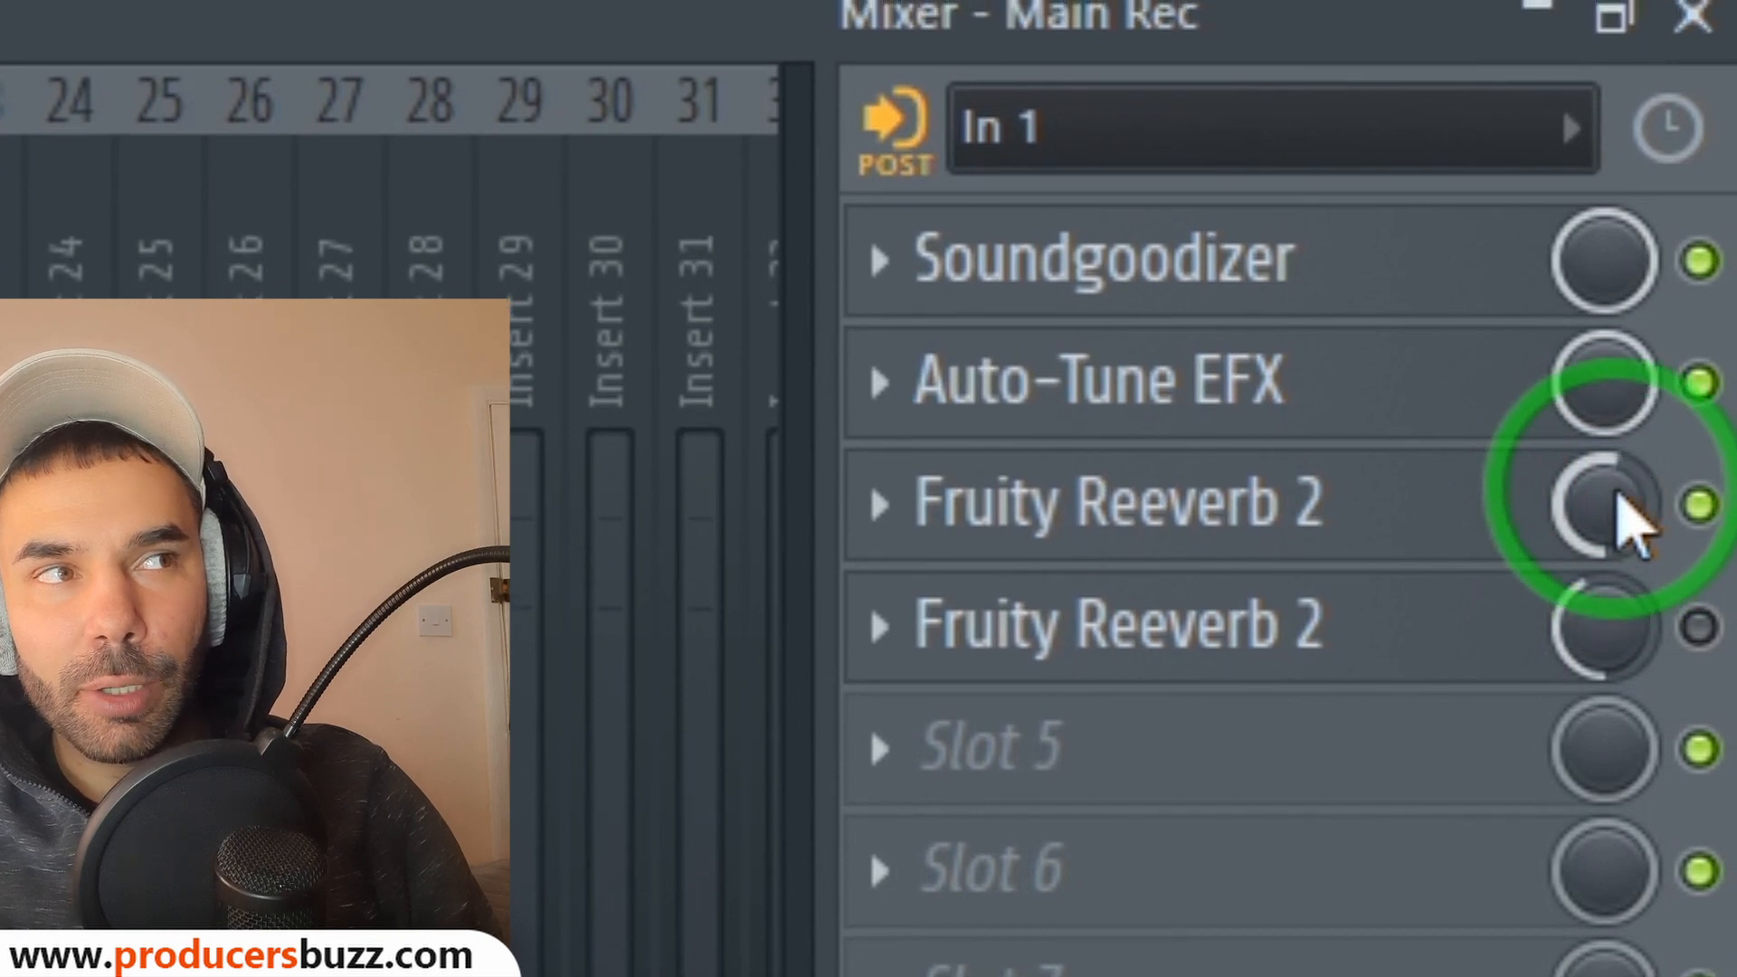
pyautogui.click(1629, 527)
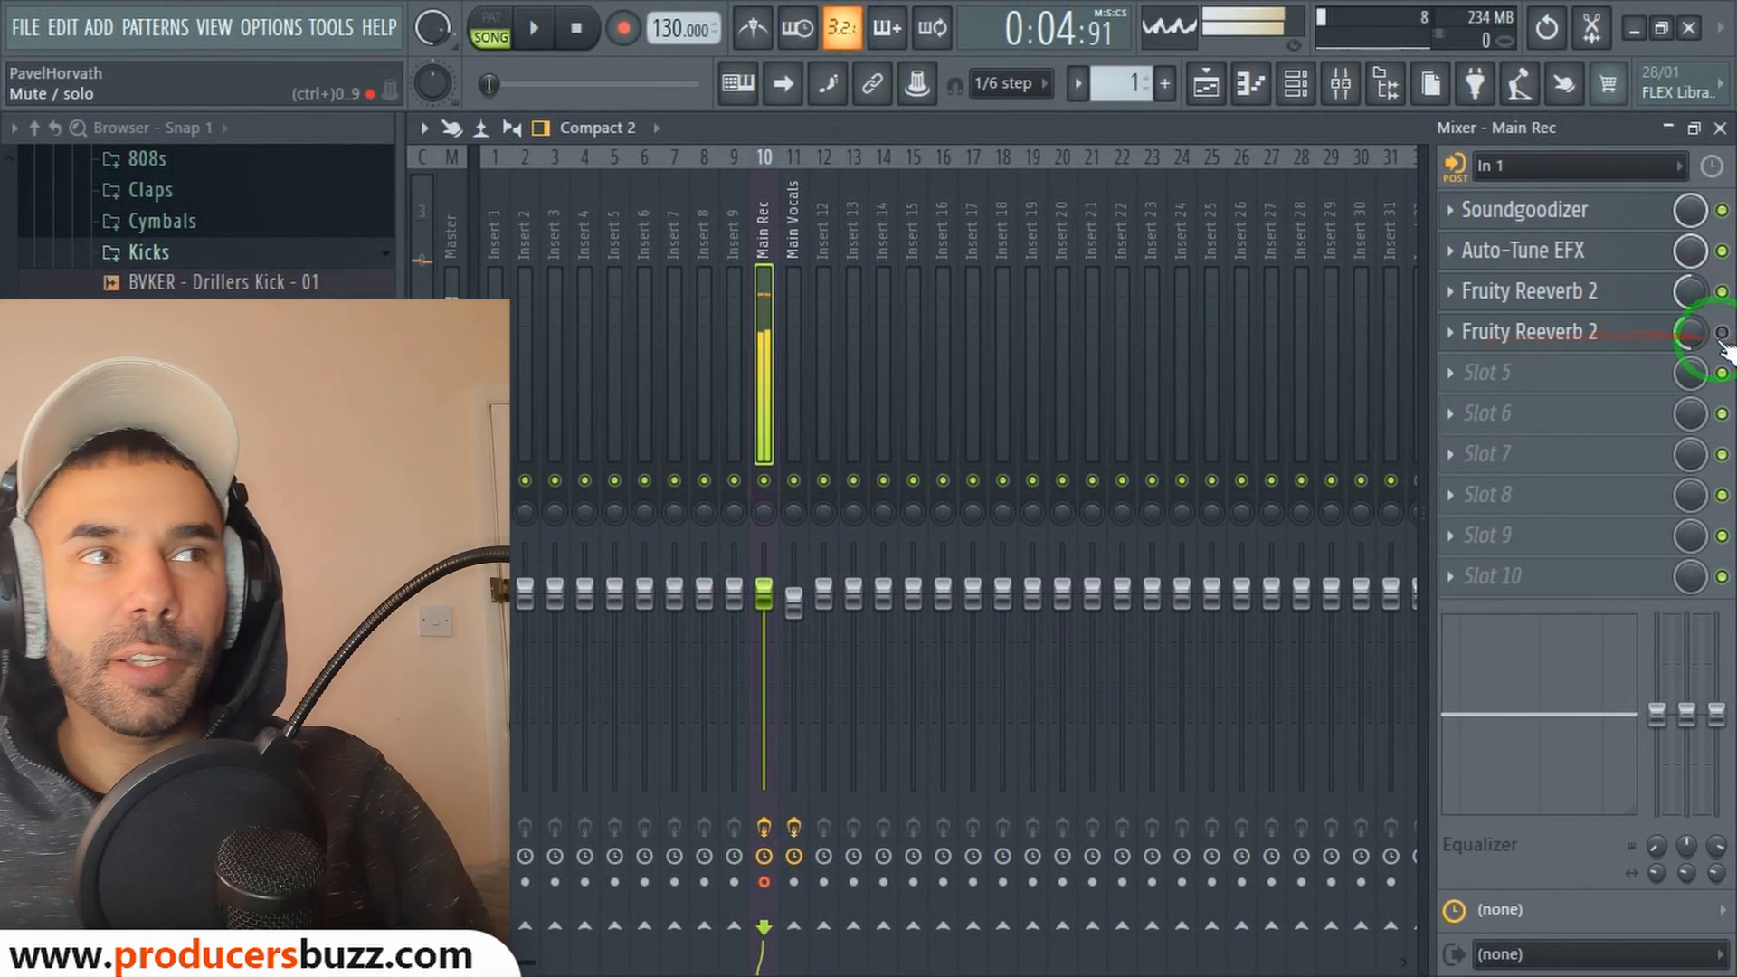
# Step: Examine the dry, ER and wet levels of the second Fruity Reeverb 2 on Main Rec, and close its window
pyautogui.click(1583, 331)
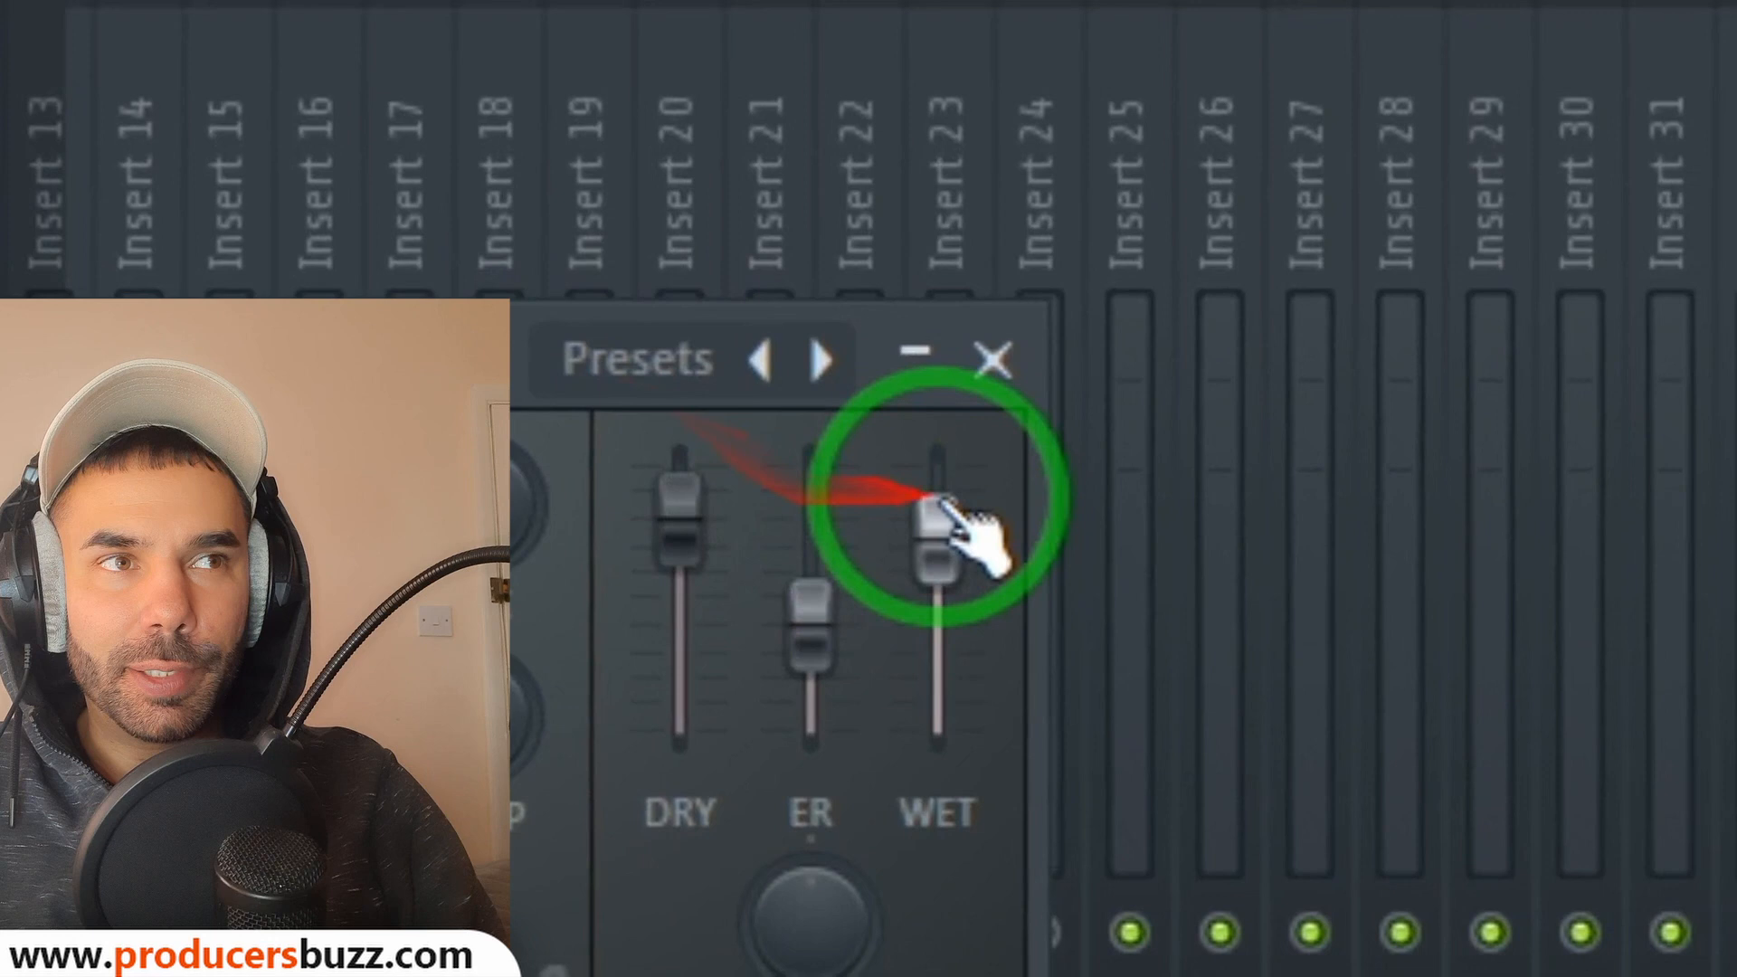
pyautogui.click(975, 430)
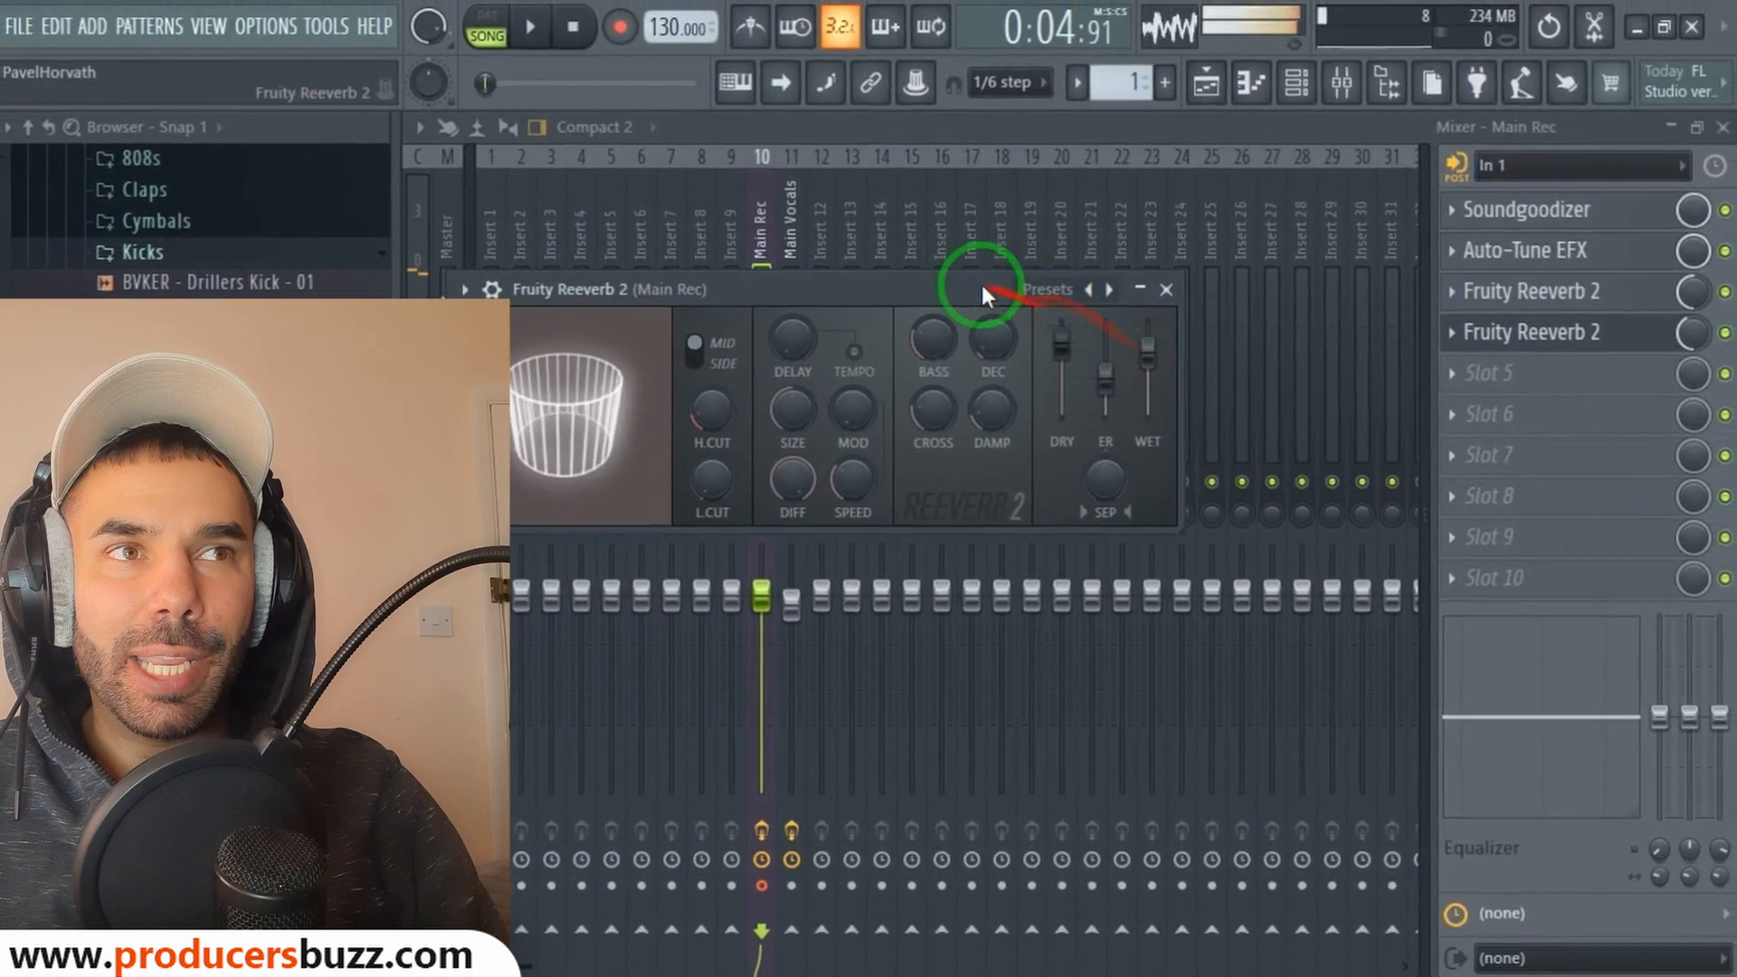
pyautogui.moveTo(982, 284); pyautogui.dragTo(1149, 268)
pyautogui.click(1315, 332)
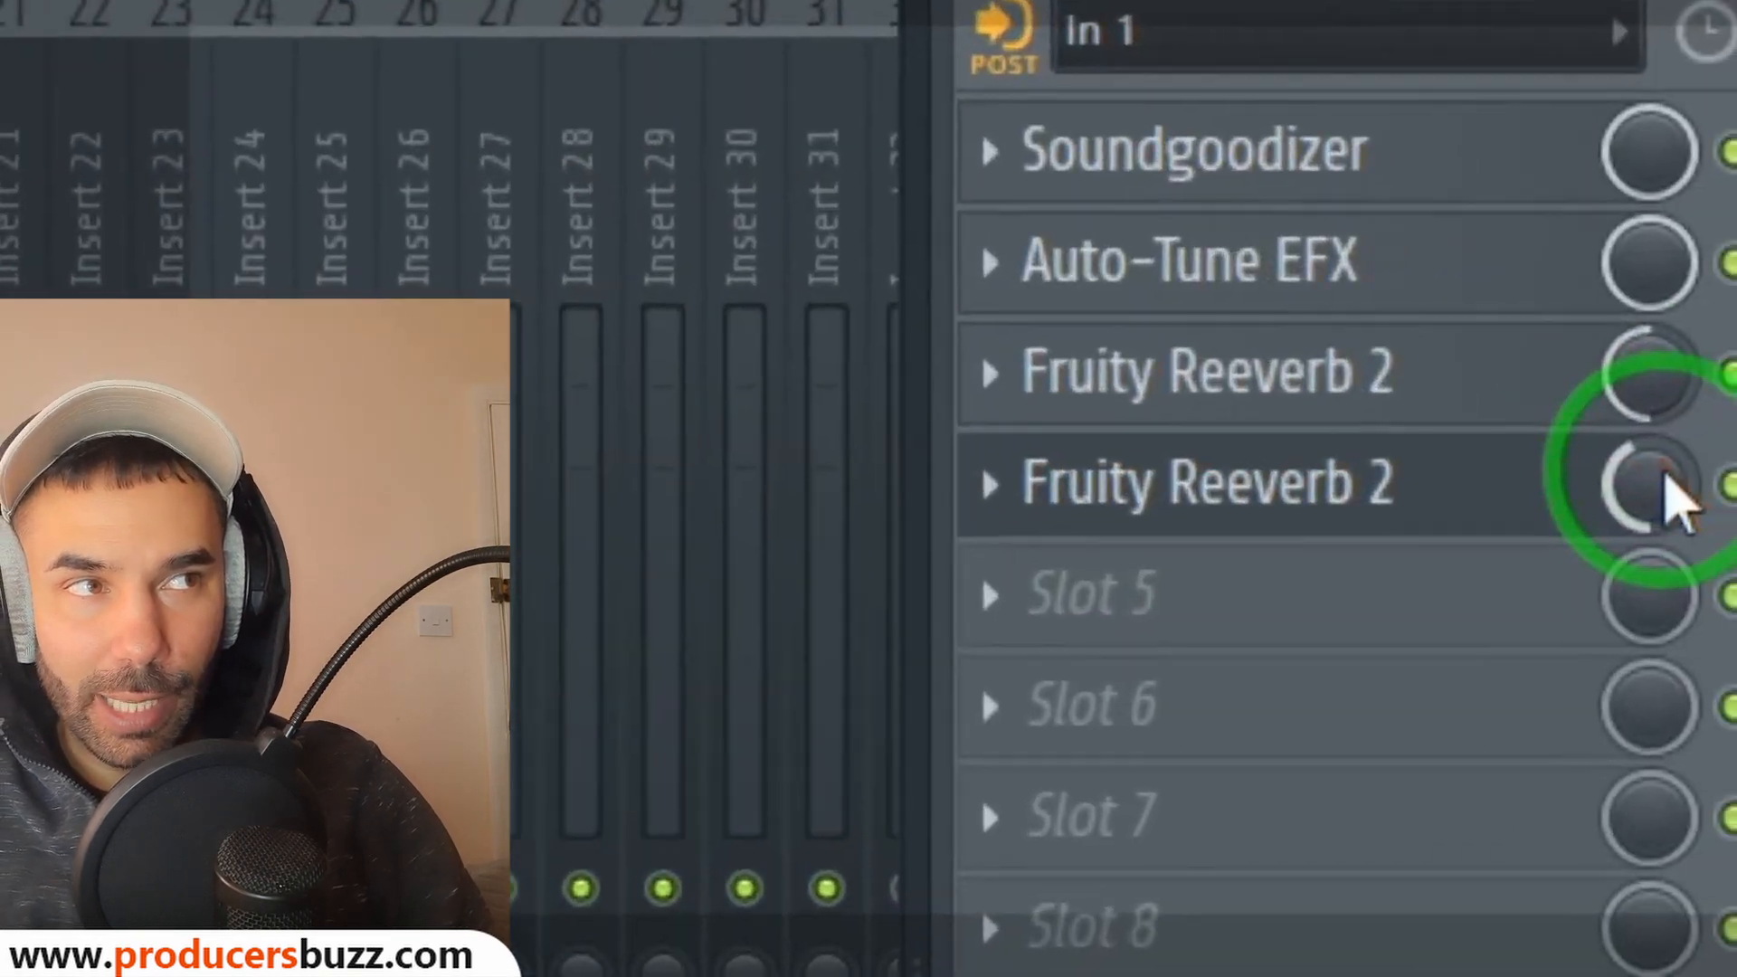
# Step: Set the mix level of the second Fruity Reeverb 2 on Main Rec to 40%
pyautogui.click(1696, 328)
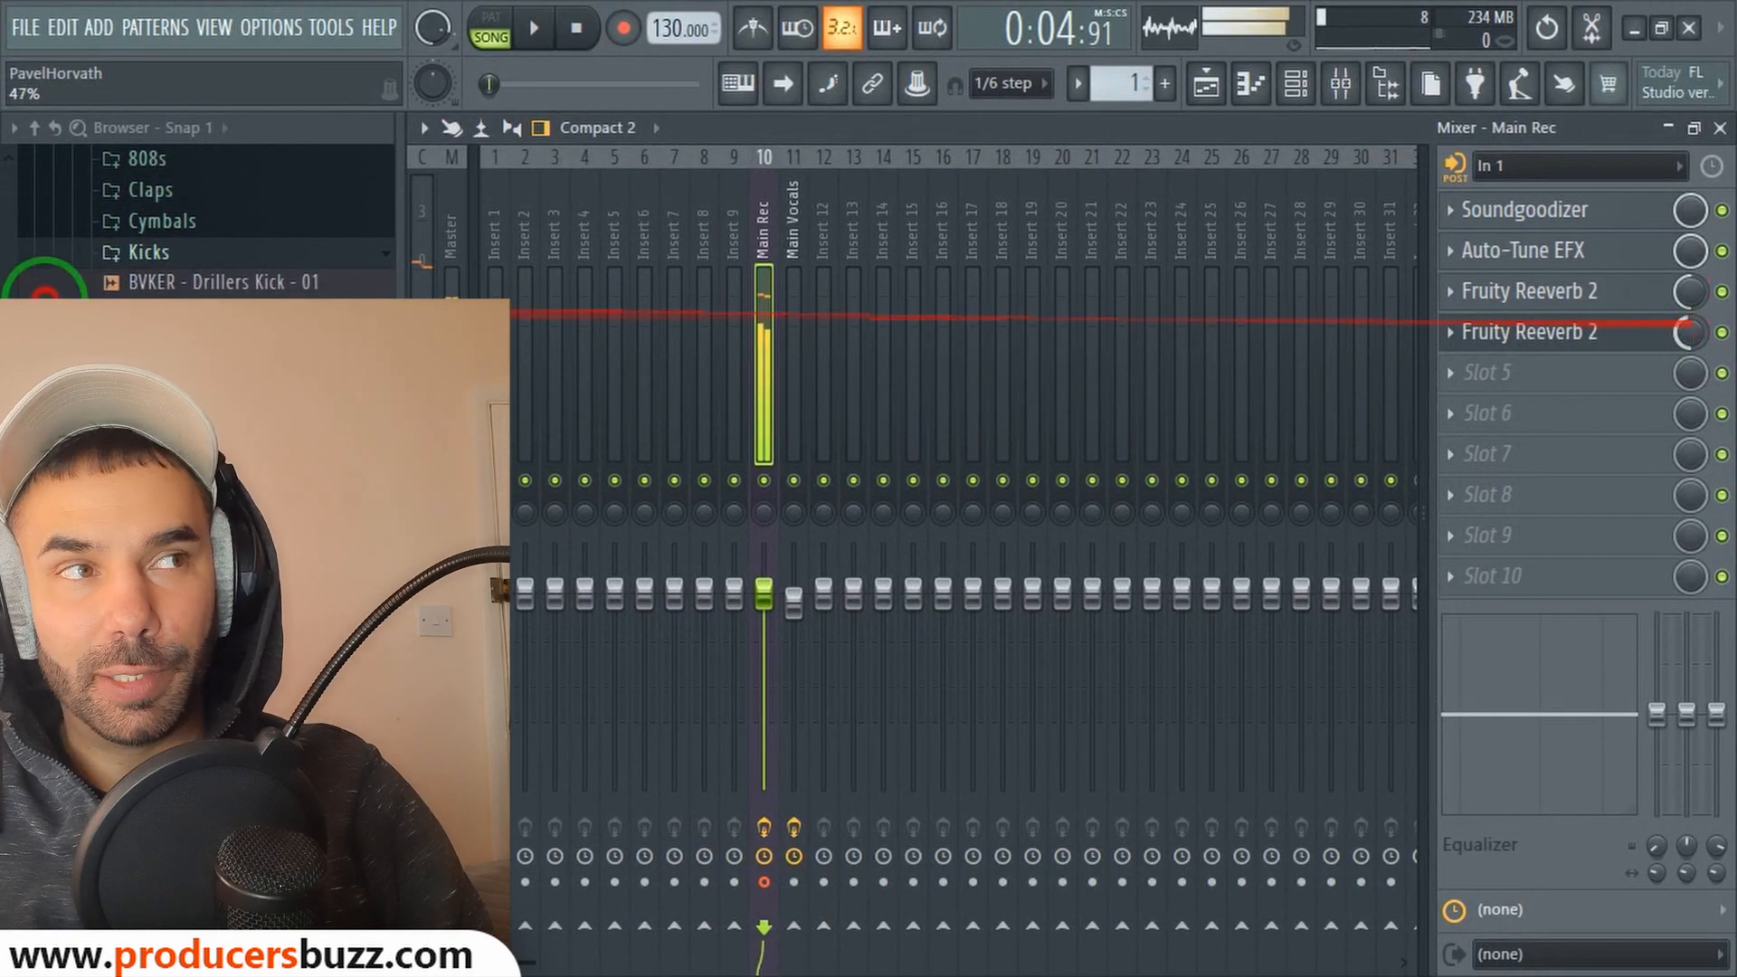
pyautogui.moveTo(1690, 323); pyautogui.dragTo(1690, 257)
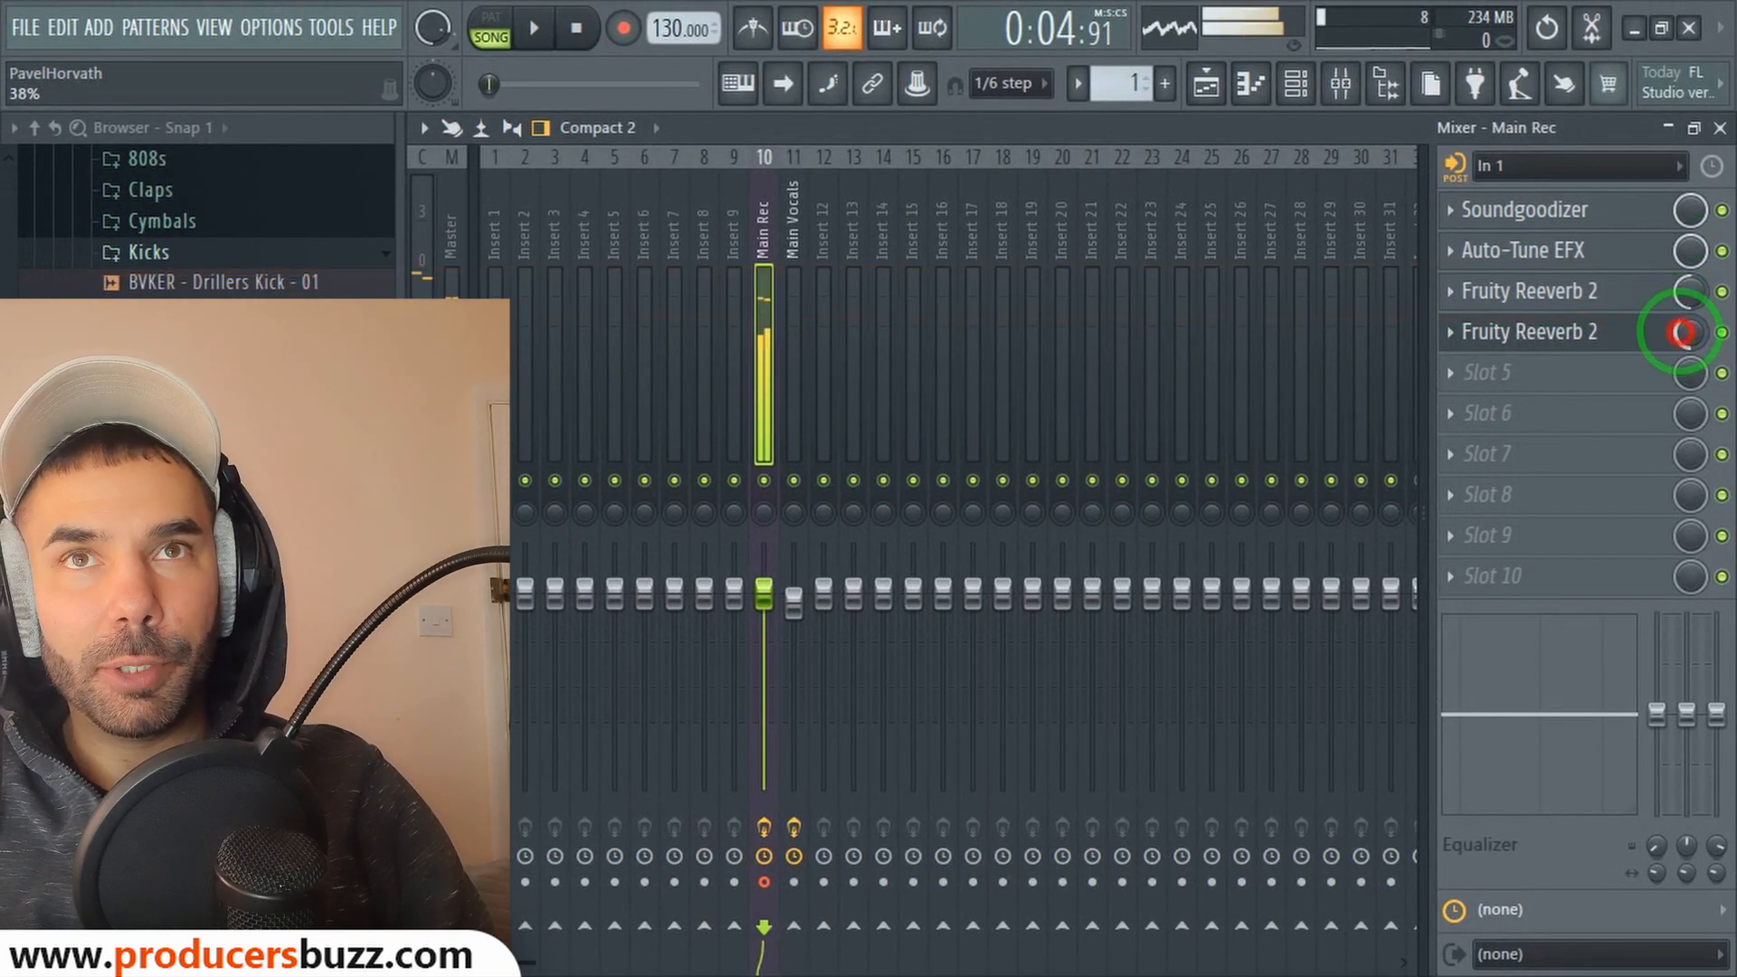
pyautogui.moveTo(1647, 230); pyautogui.dragTo(1621, 131)
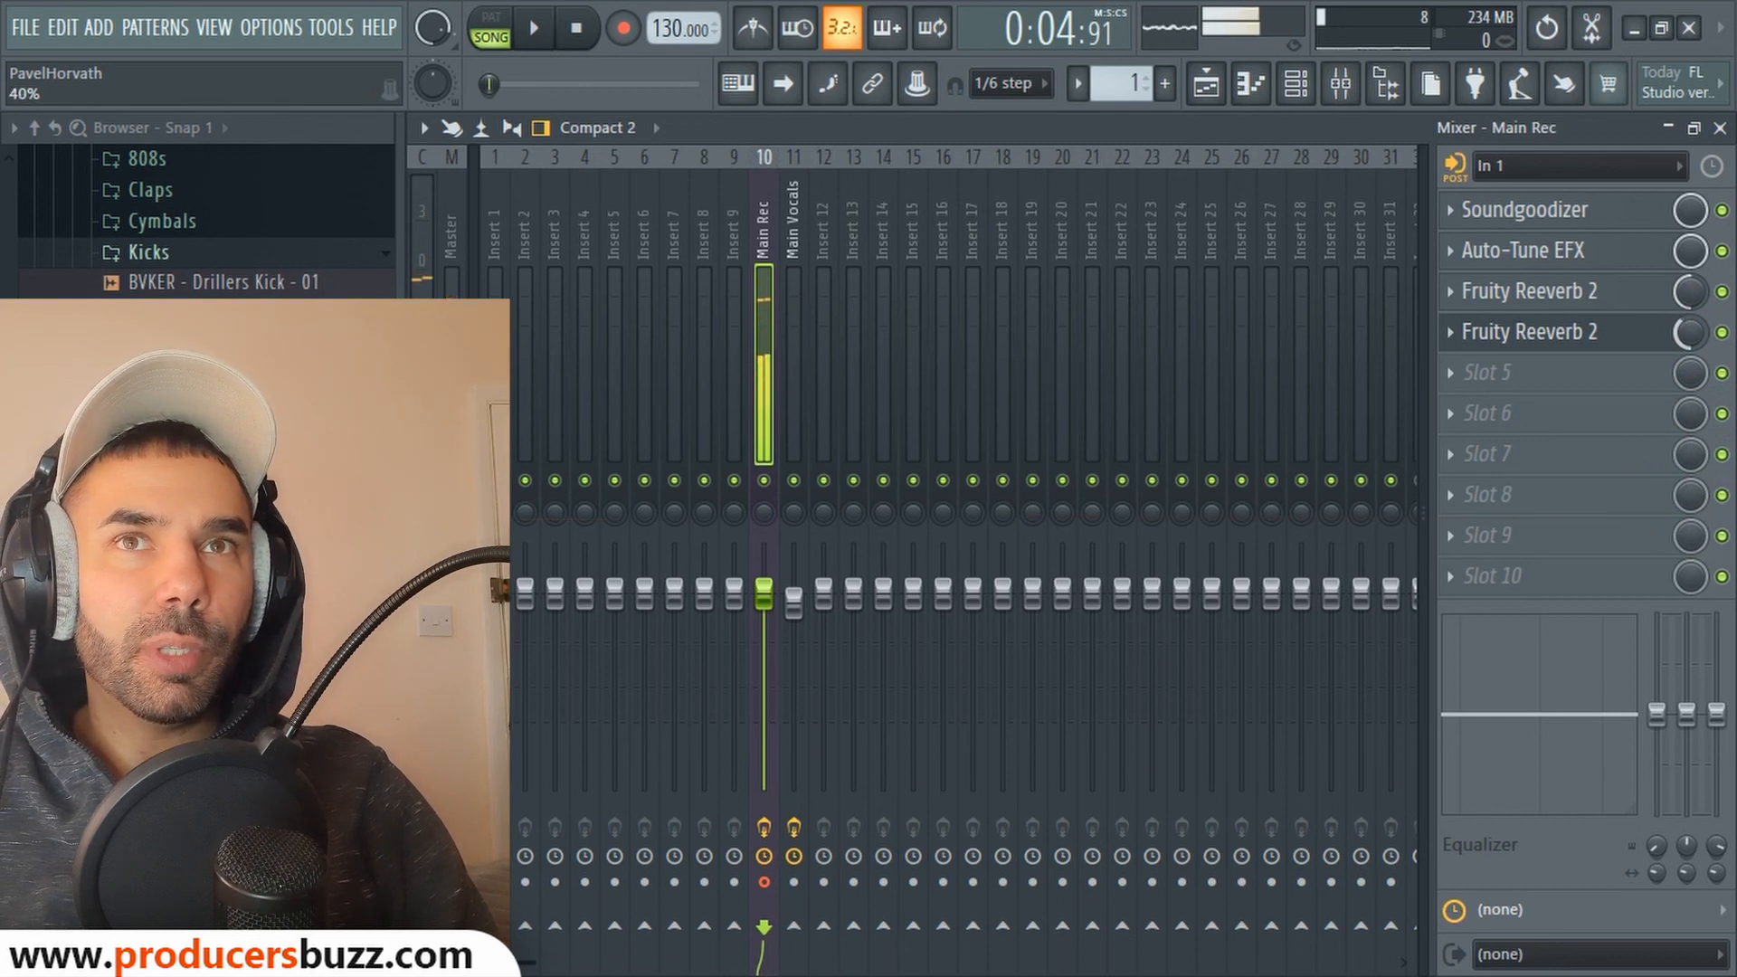
# Step: View the playlist arrangement, and return to the Main Rec mixer track
pyautogui.click(1720, 128)
pyautogui.click(1391, 277)
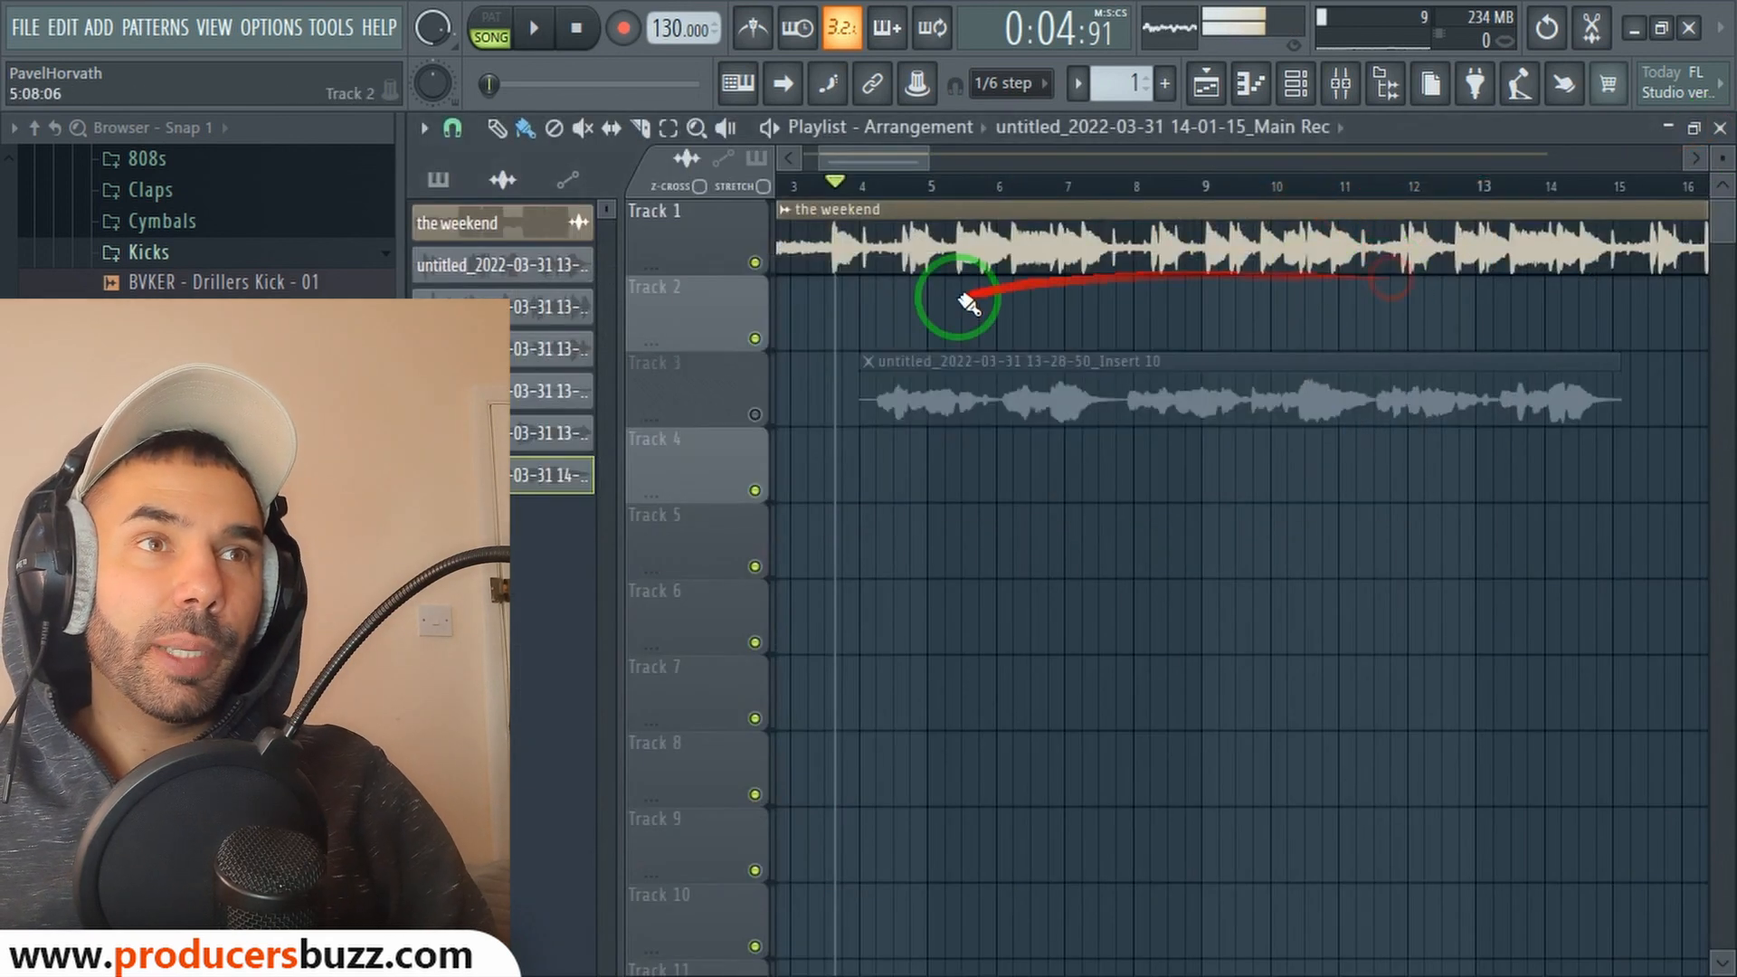
pyautogui.click(1340, 84)
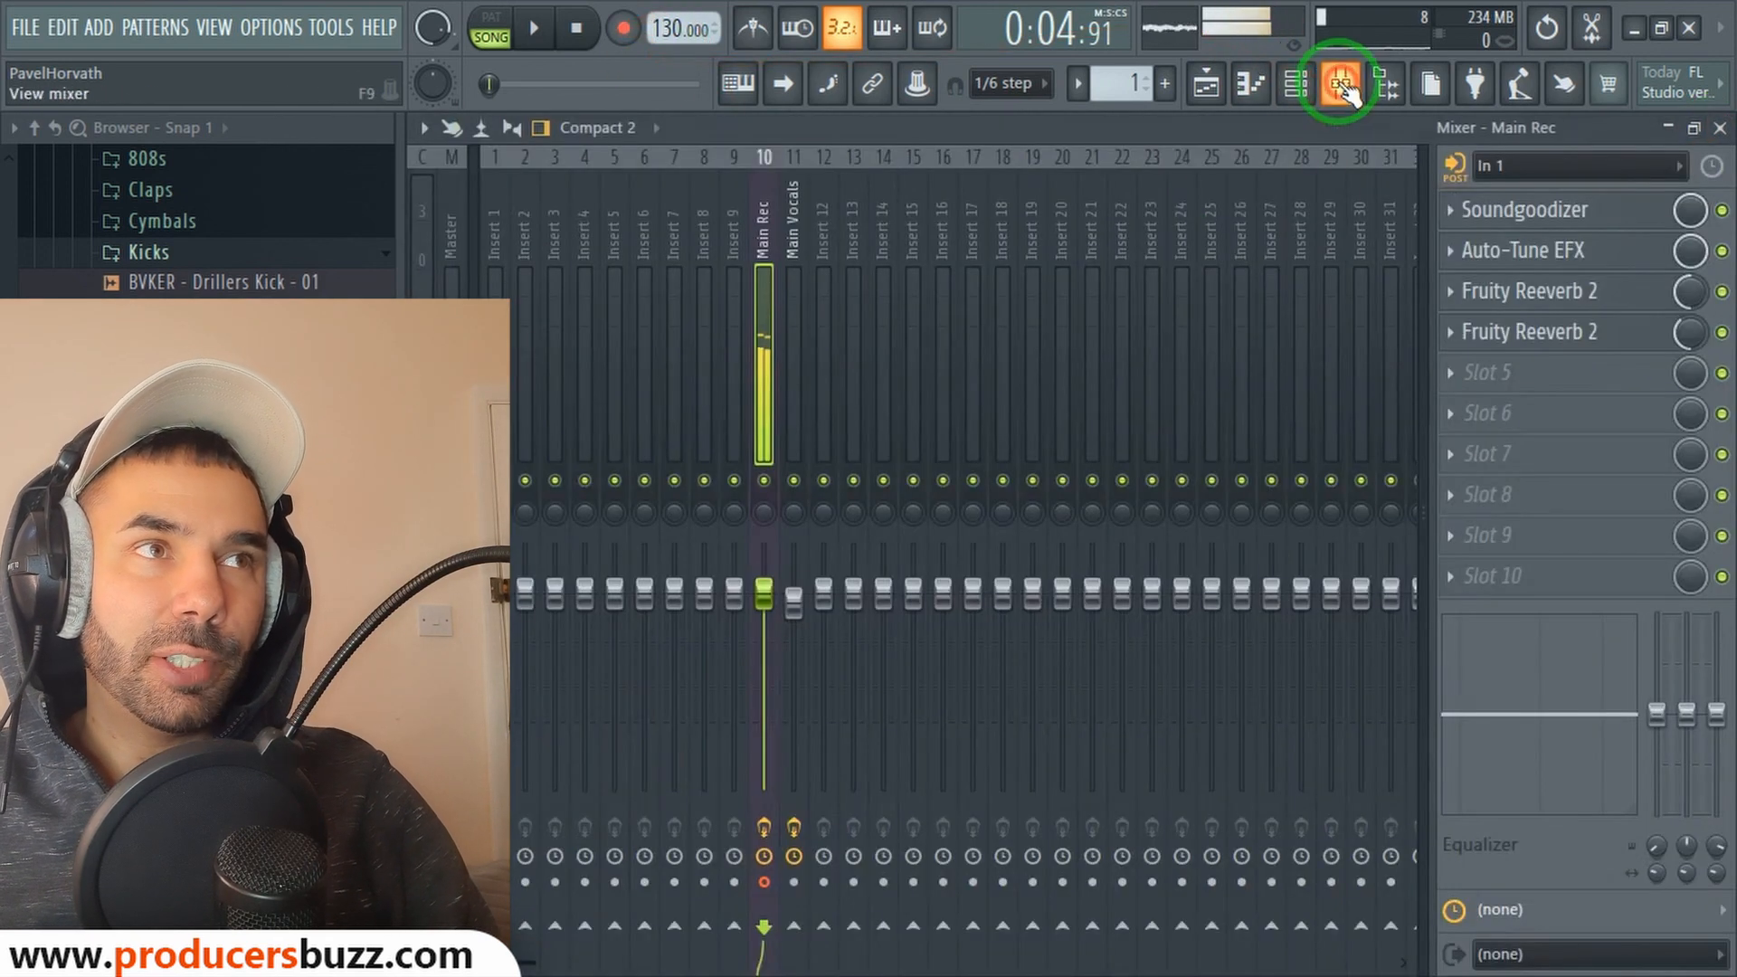
# Step: Try arming Main Vocals and Insert 12 for recording, then disarm both and keep only Main Rec armed
pyautogui.click(763, 882)
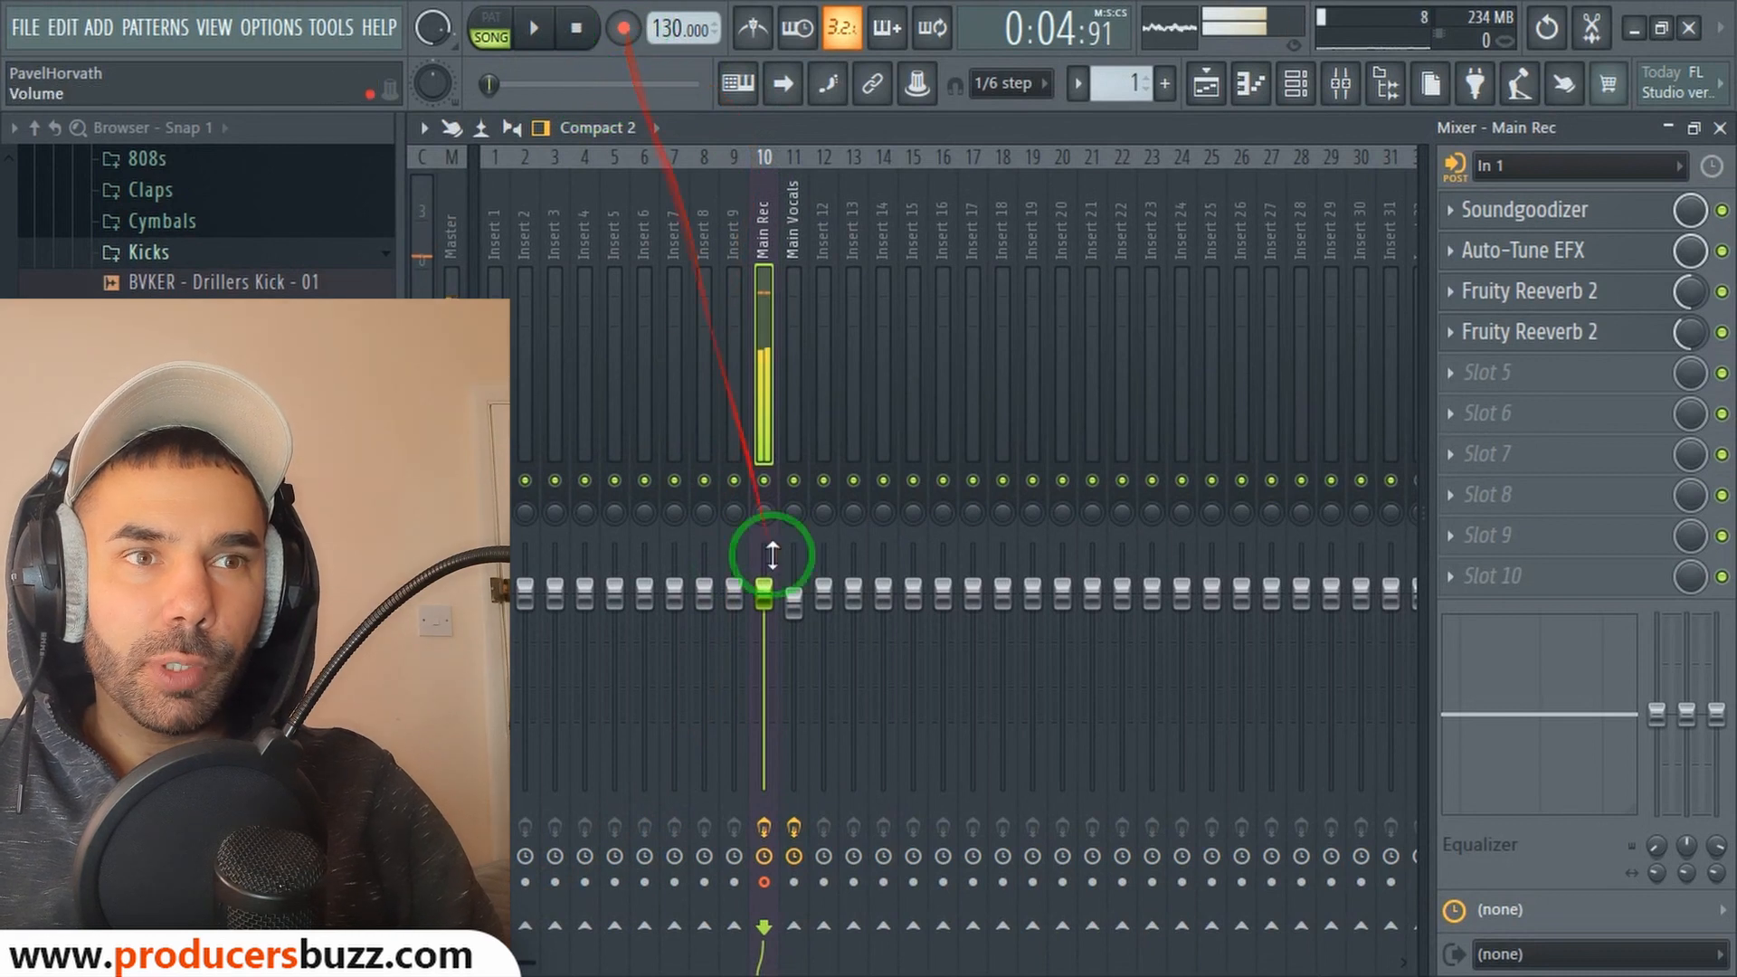
pyautogui.click(794, 883)
pyautogui.click(815, 884)
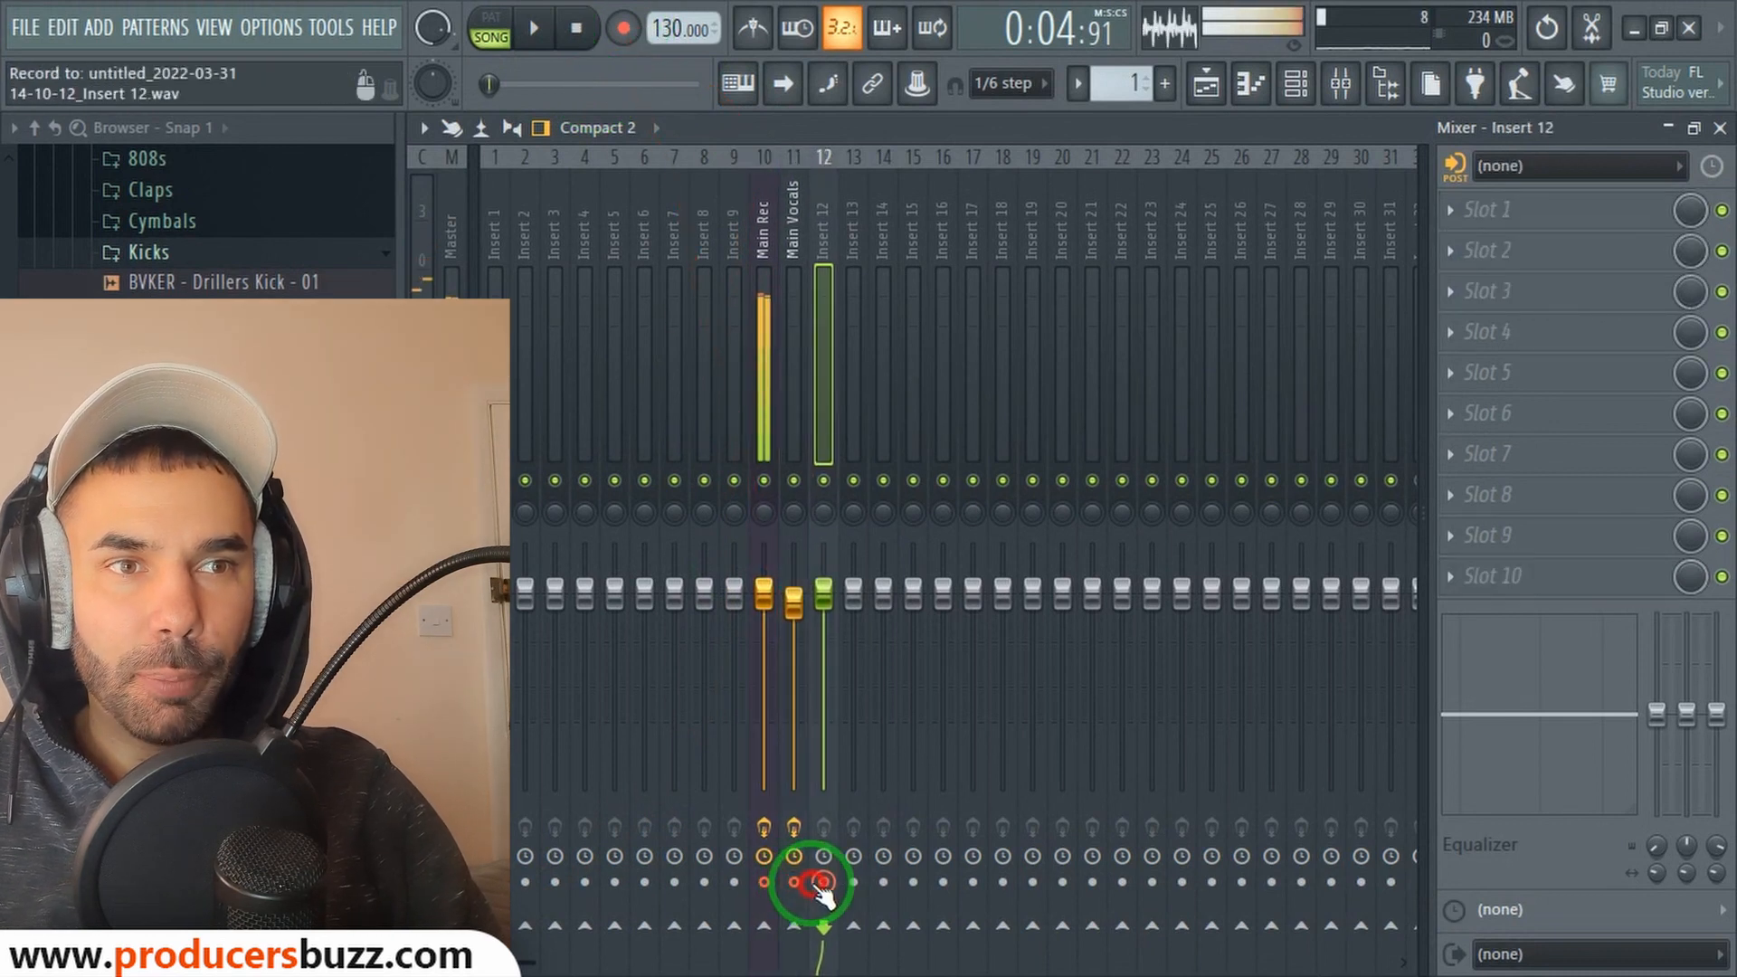
pyautogui.click(813, 886)
pyautogui.click(796, 884)
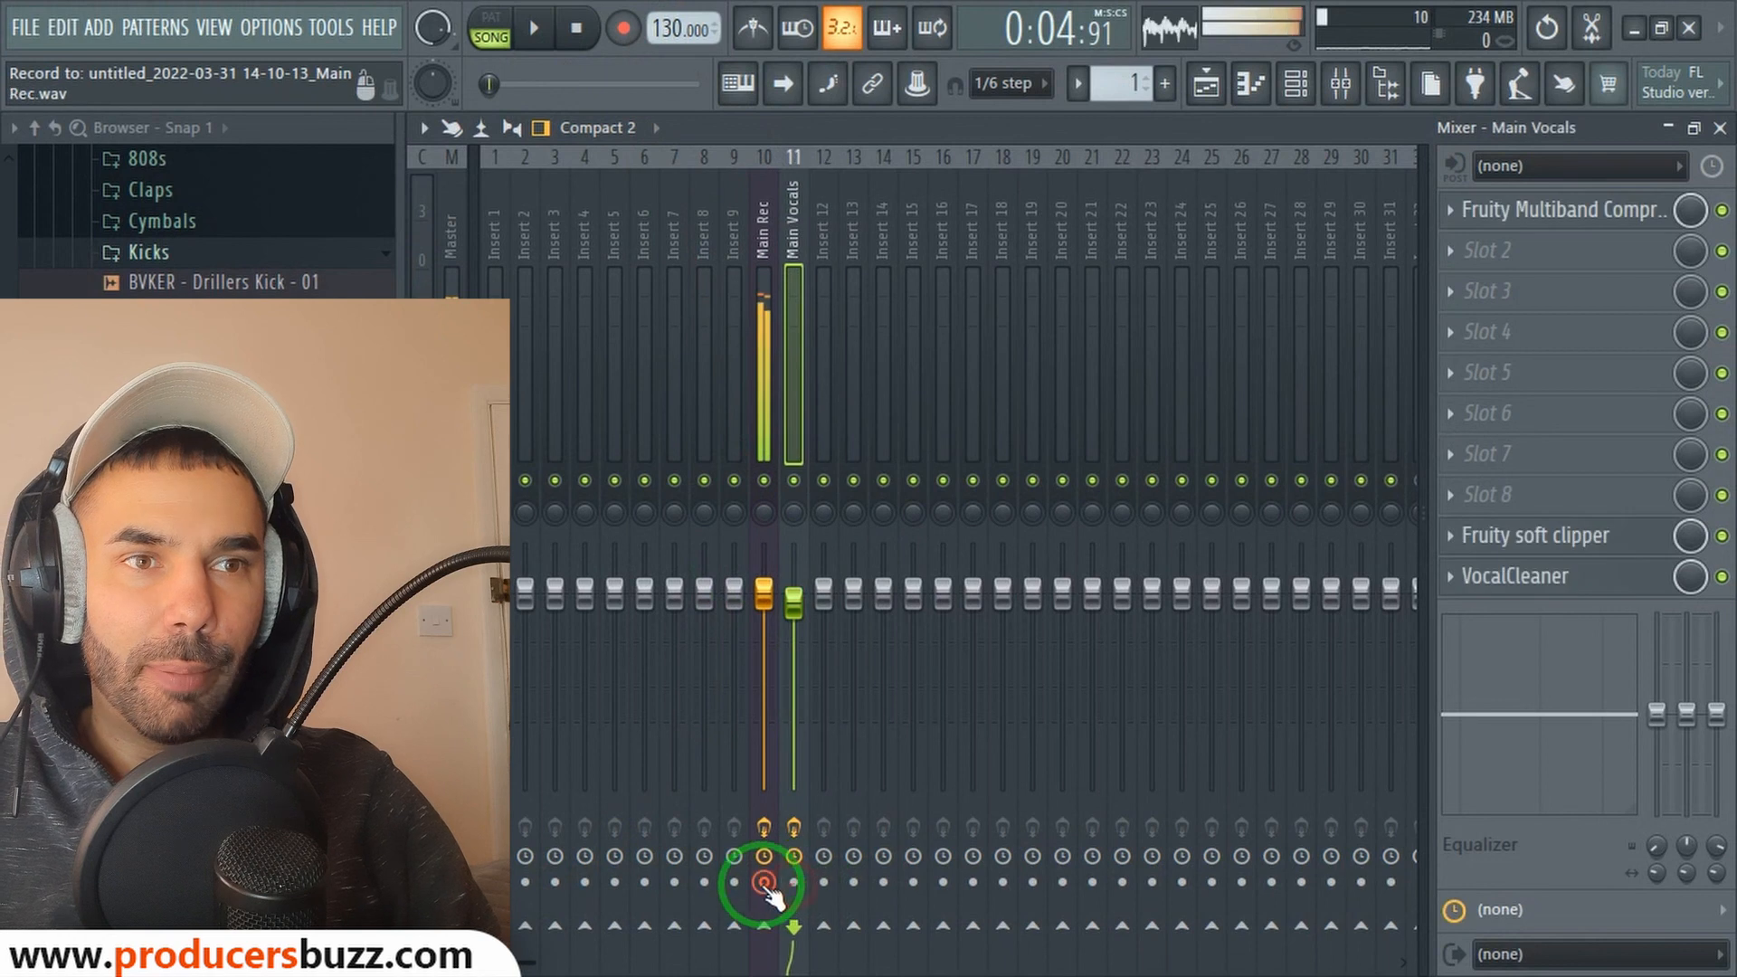
pyautogui.click(765, 884)
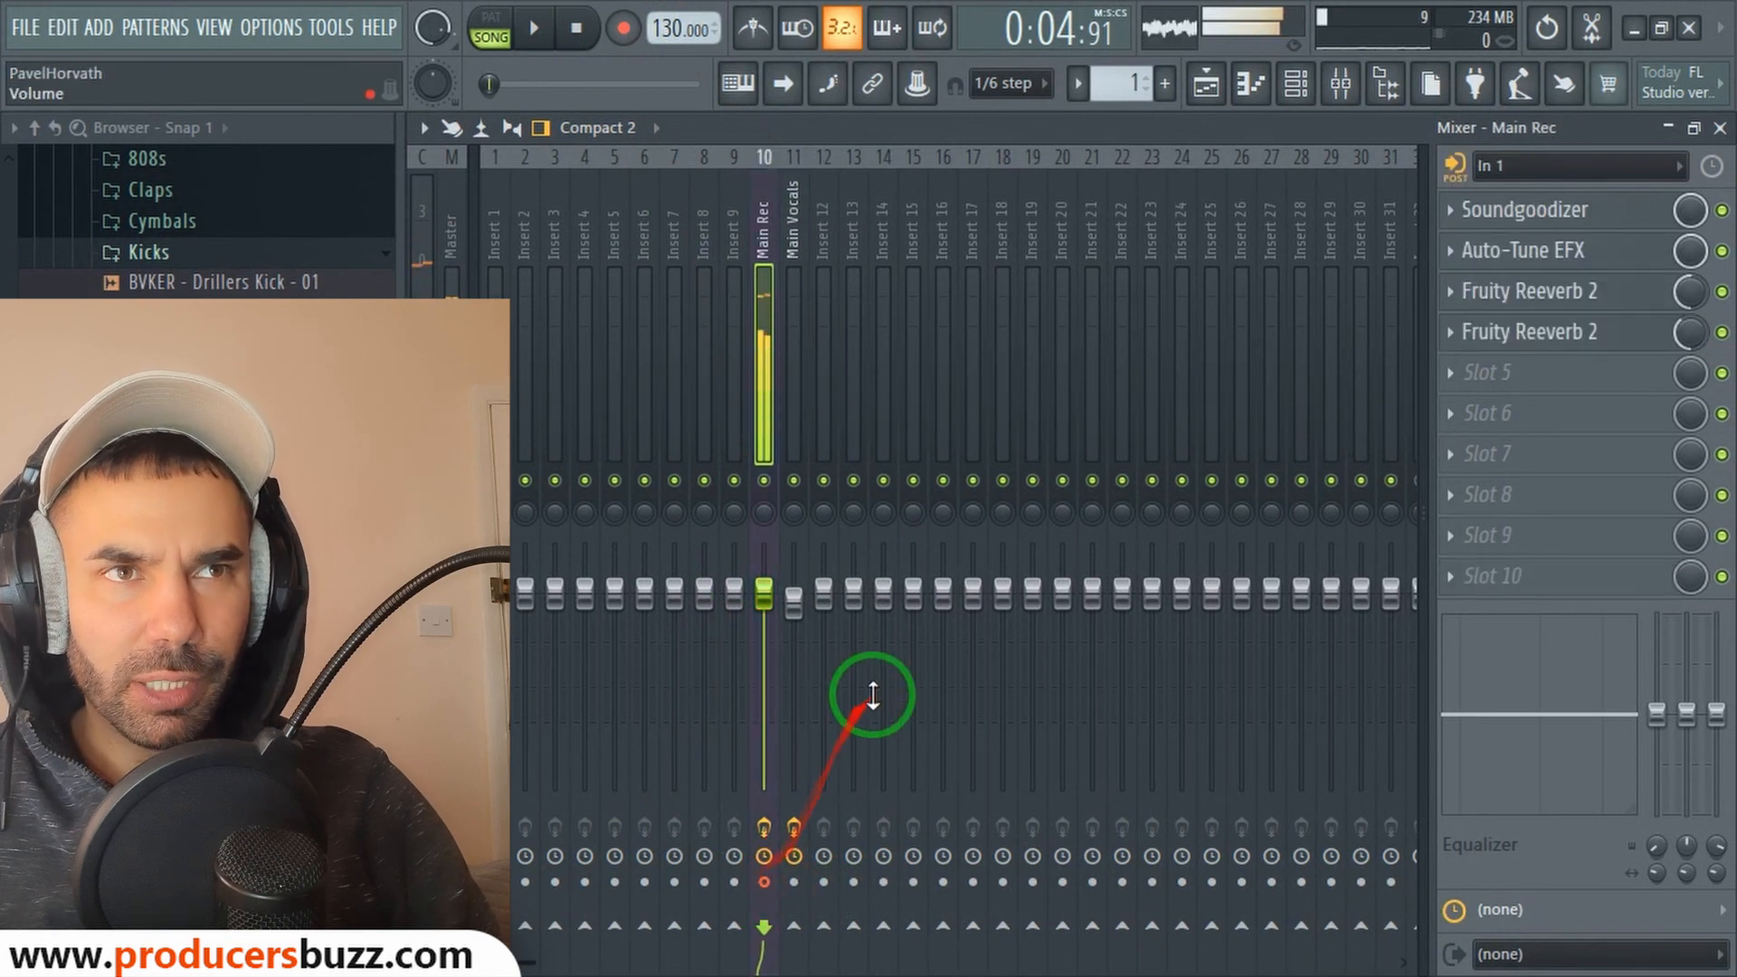
# Step: Record a vocal take from the Main Rec track into the playlist over the beat, and stop the recording
pyautogui.click(1719, 127)
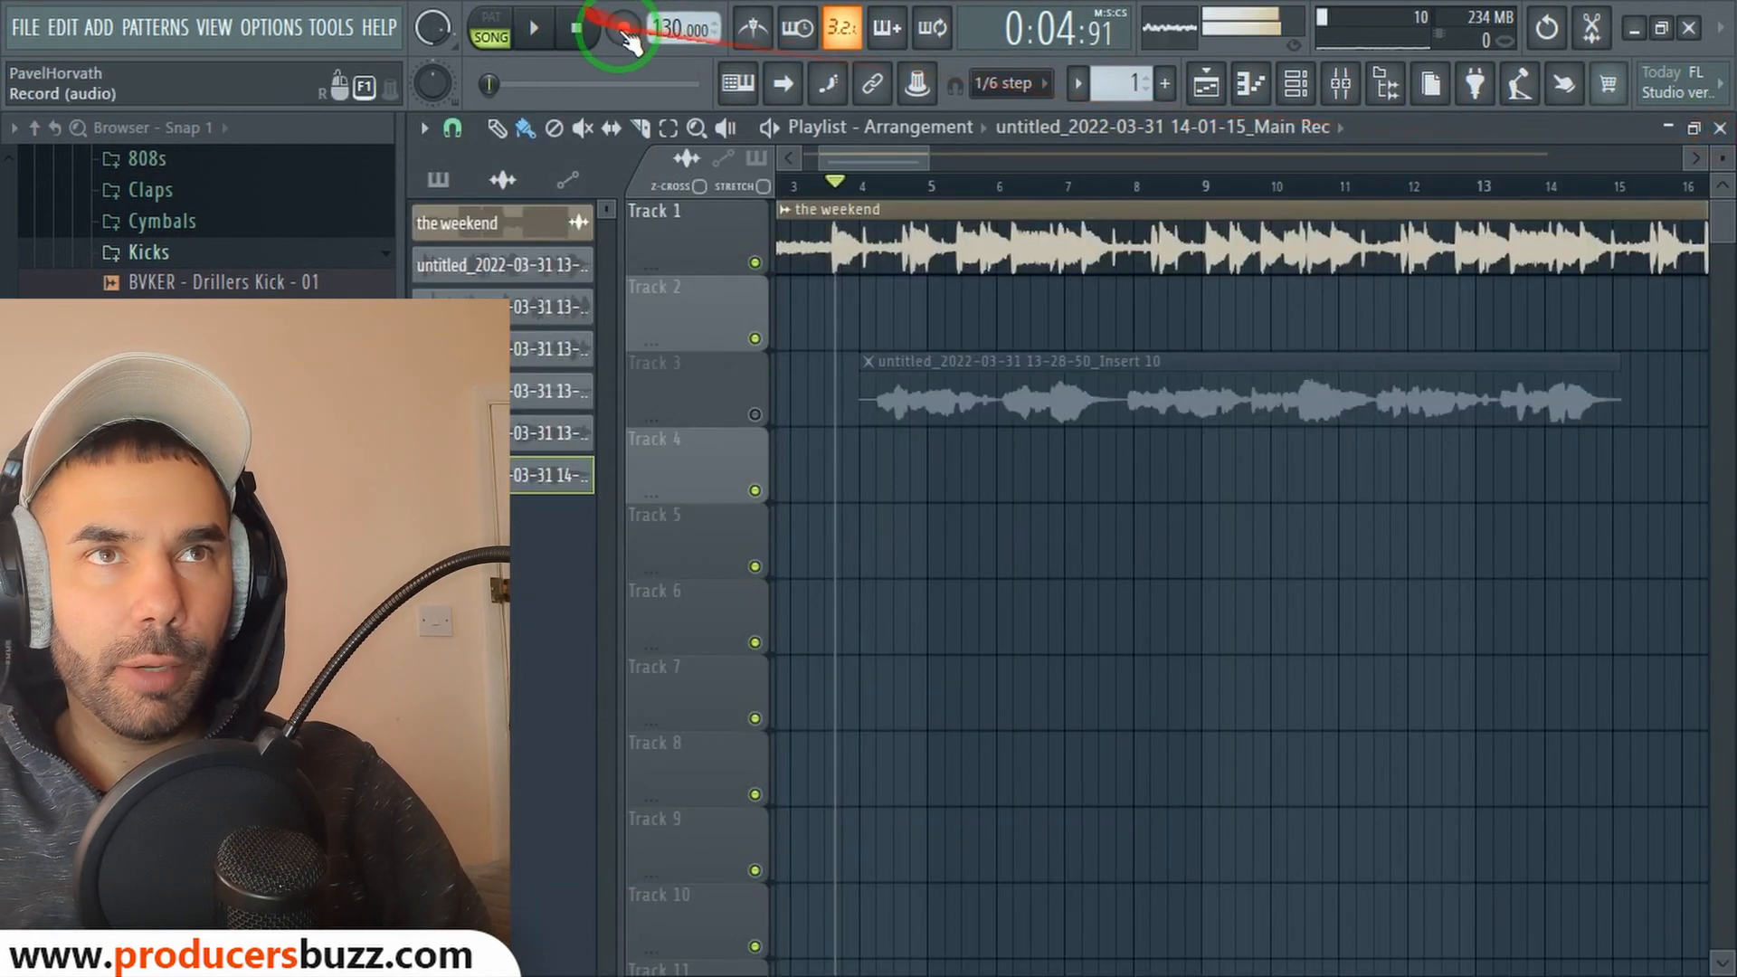
pyautogui.click(543, 30)
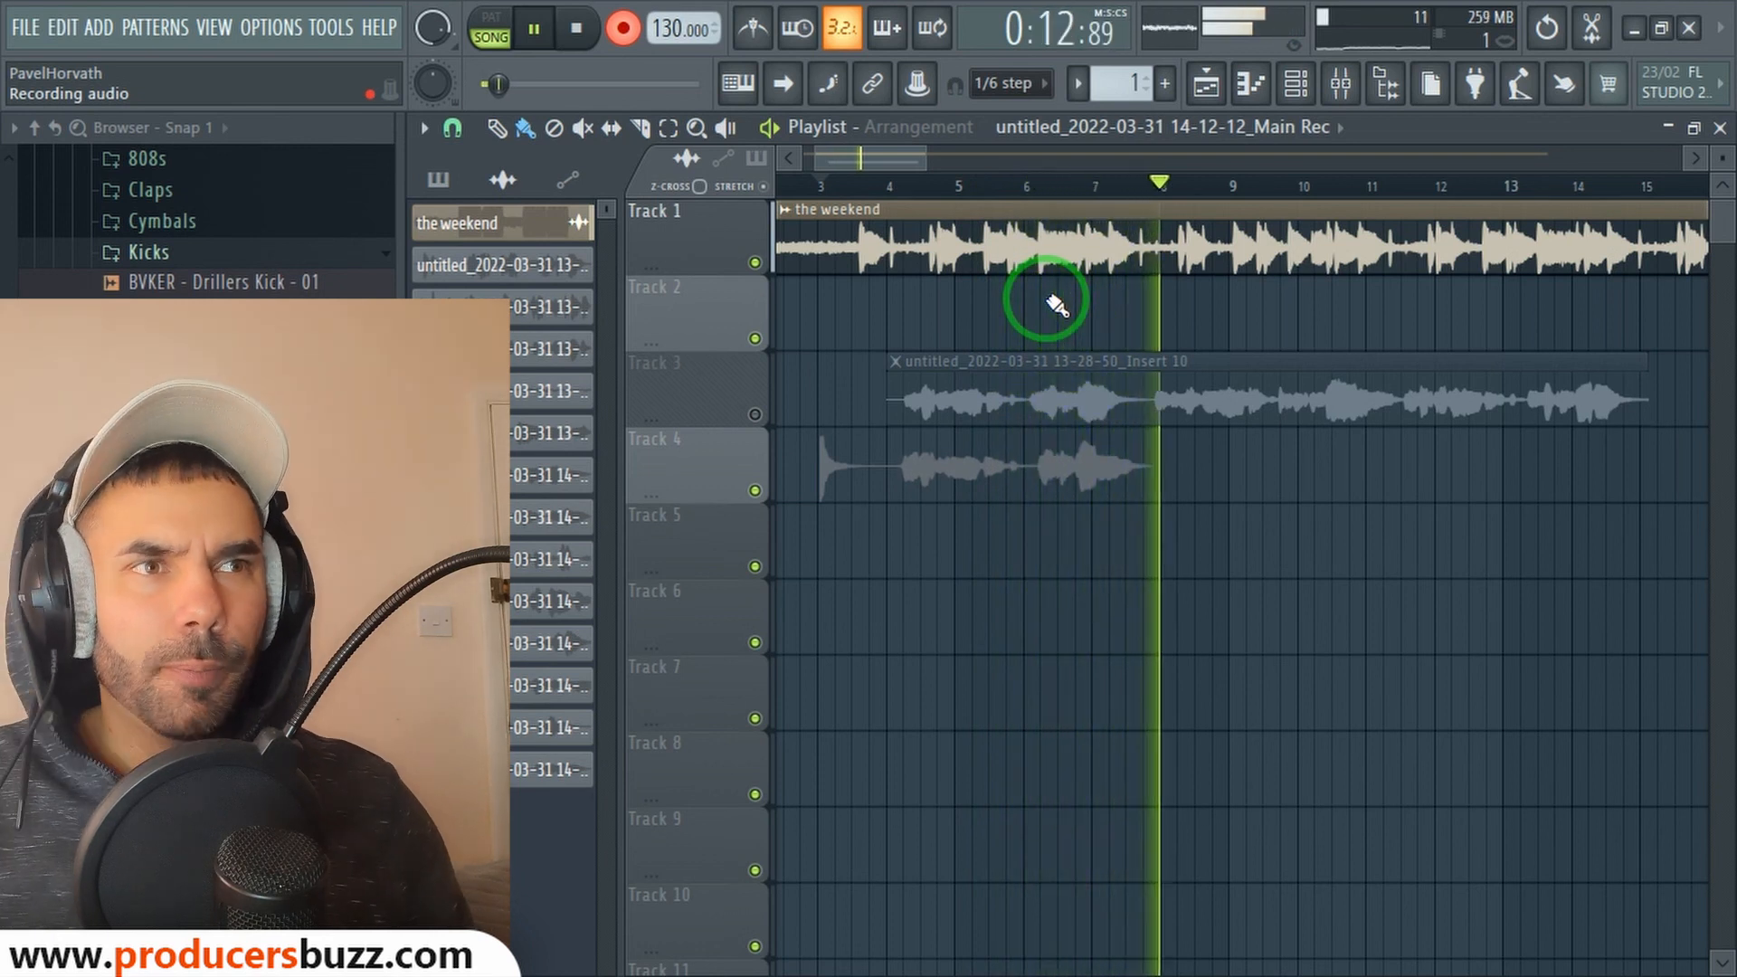
pyautogui.press('space')
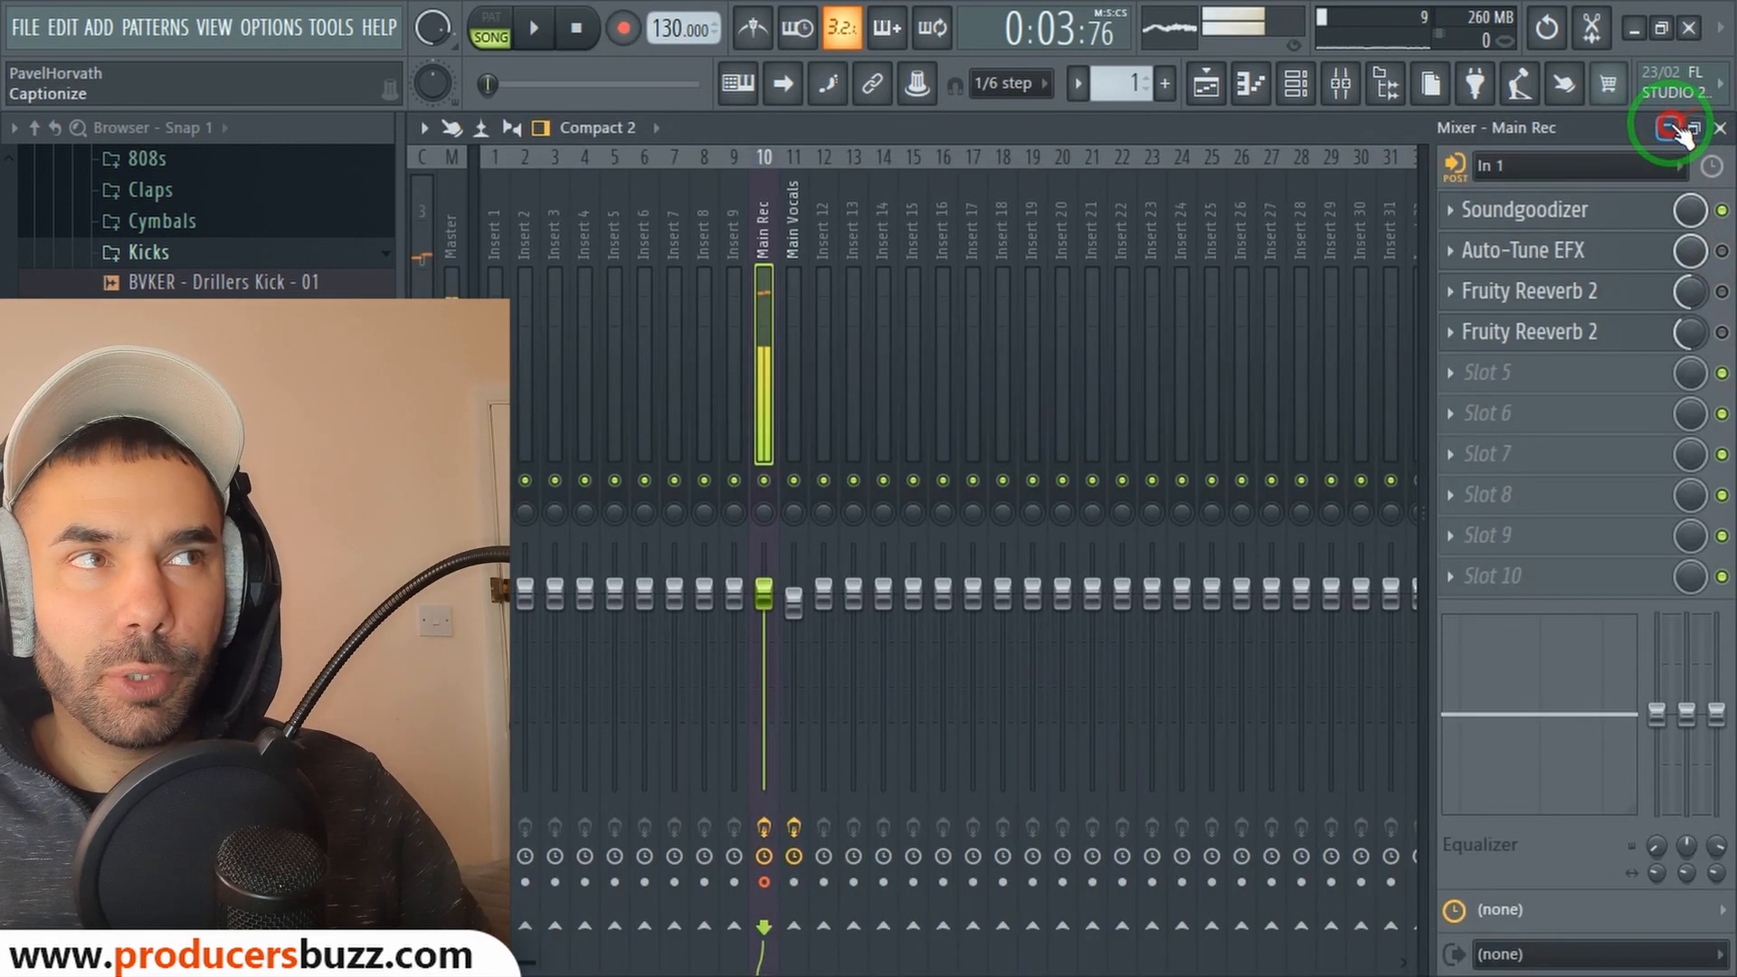
# Step: Play back the newly recorded vocal take on Track 4 from its start, just before bar 4
pyautogui.click(1680, 133)
pyautogui.click(870, 186)
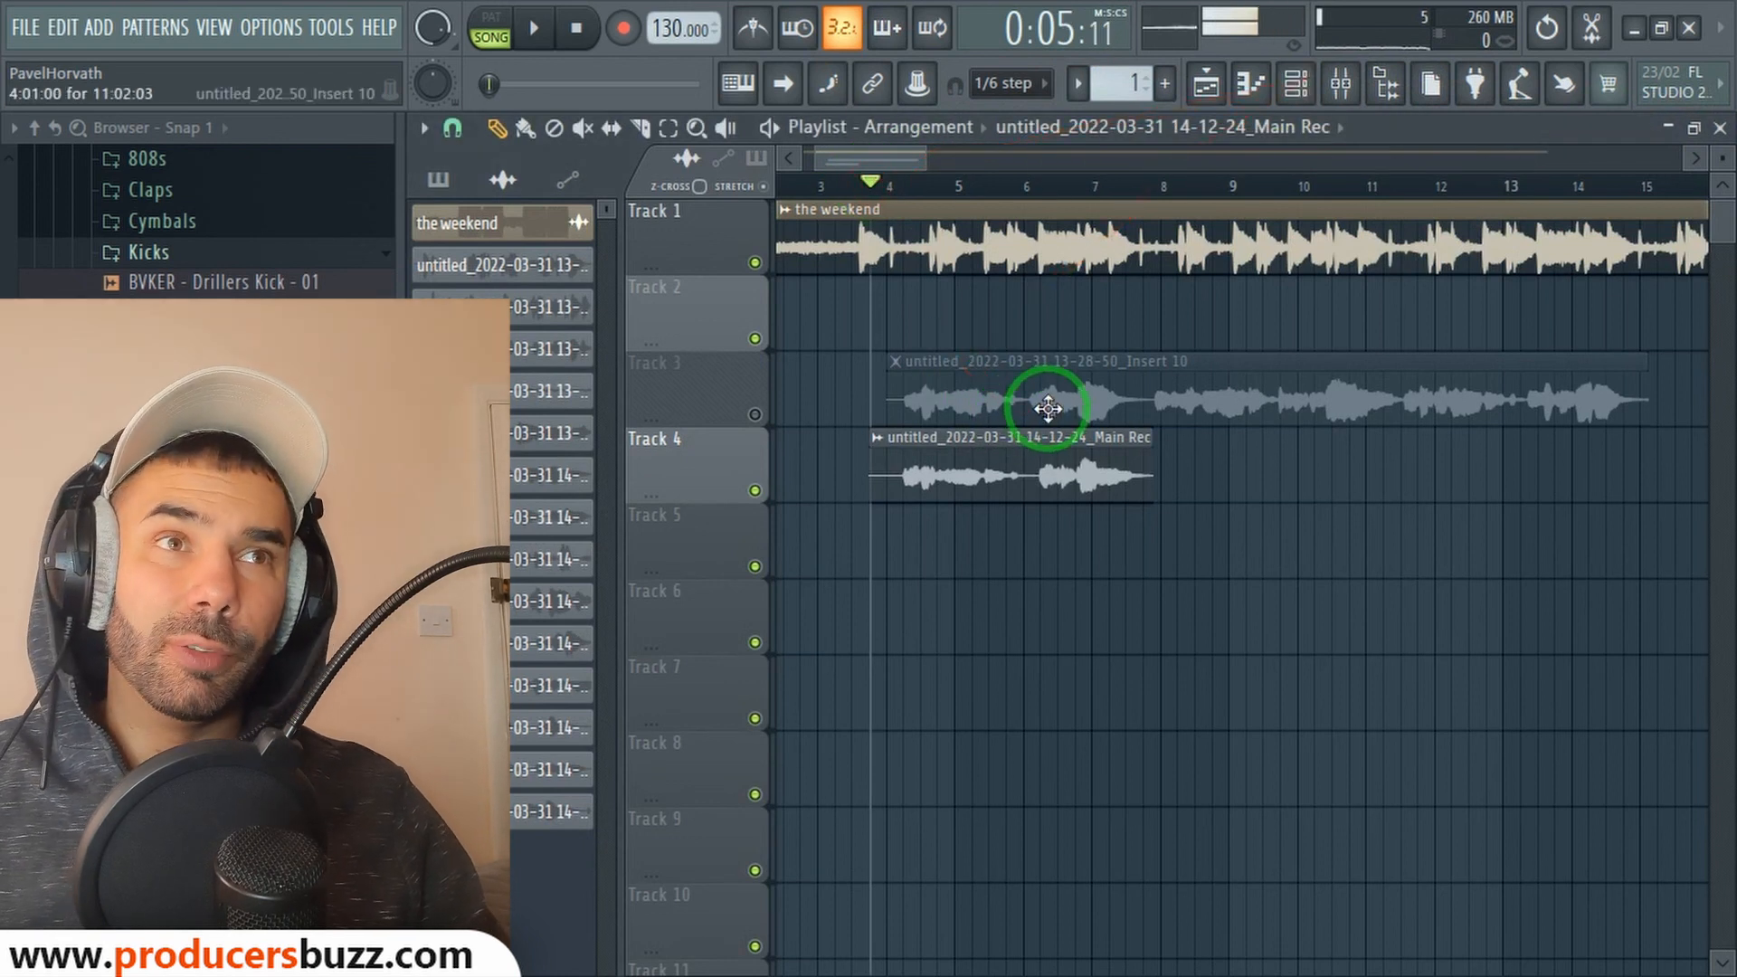
pyautogui.press('space')
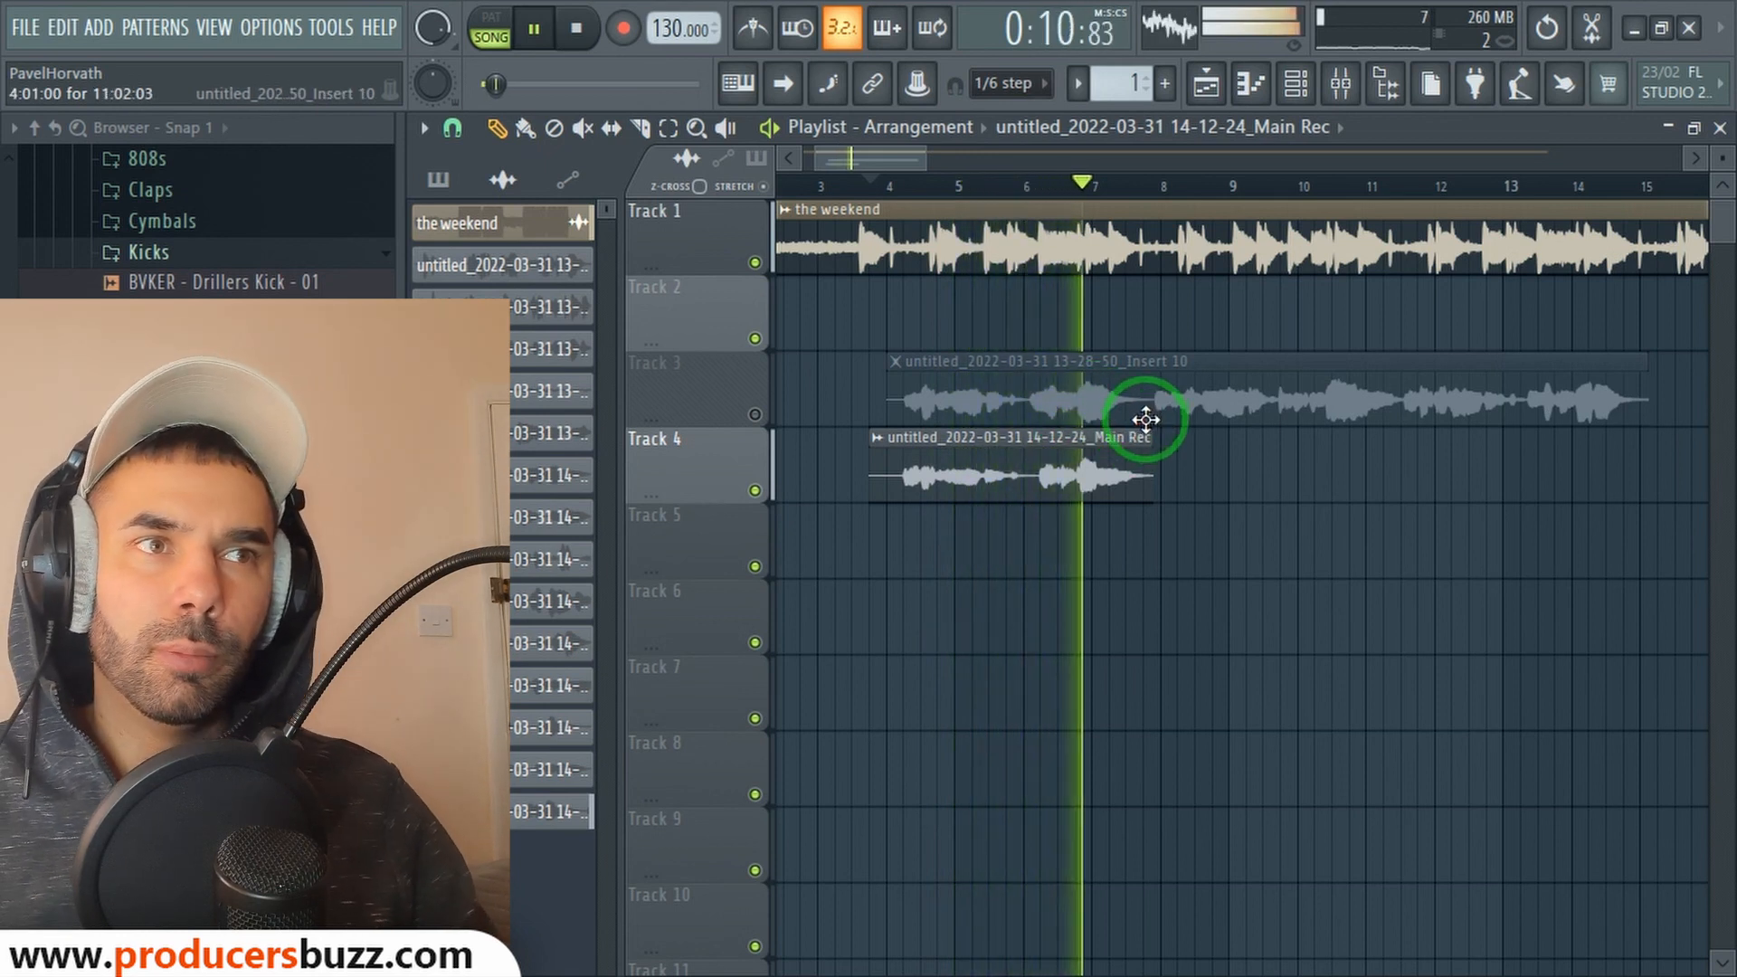
pyautogui.press('space')
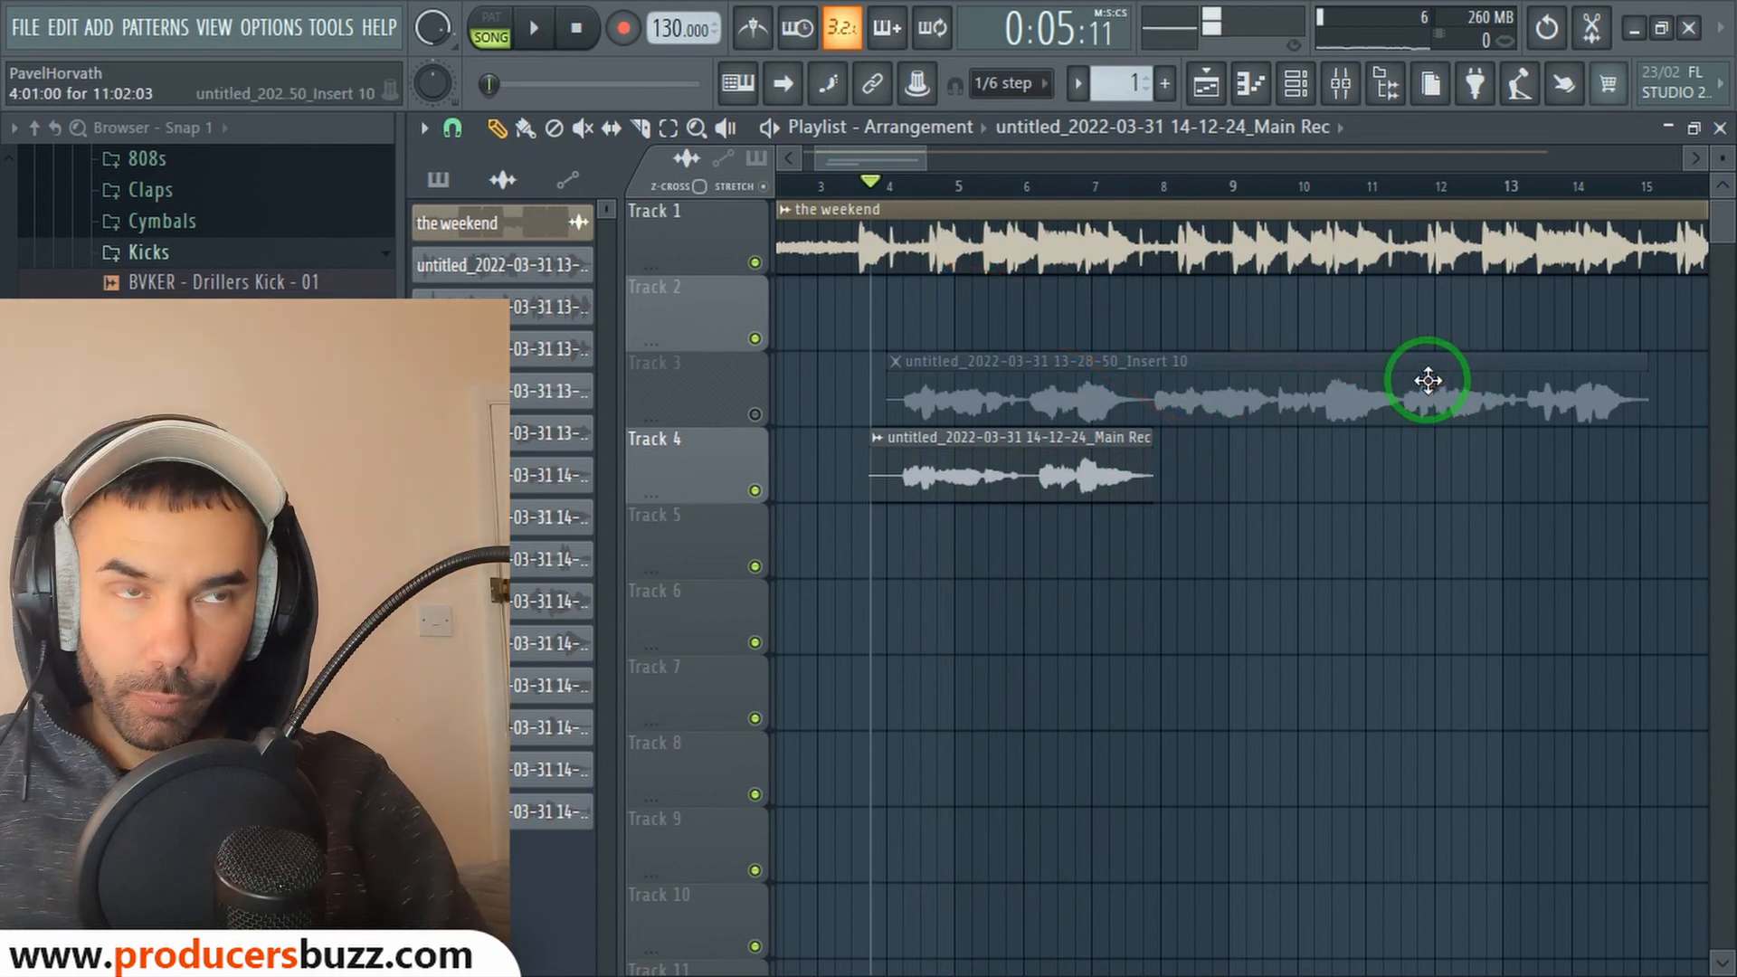
# Step: Check the Track 4 take's channel settings and the effects on its target mixer track, Main Vocals
pyautogui.doubleClick(981, 474)
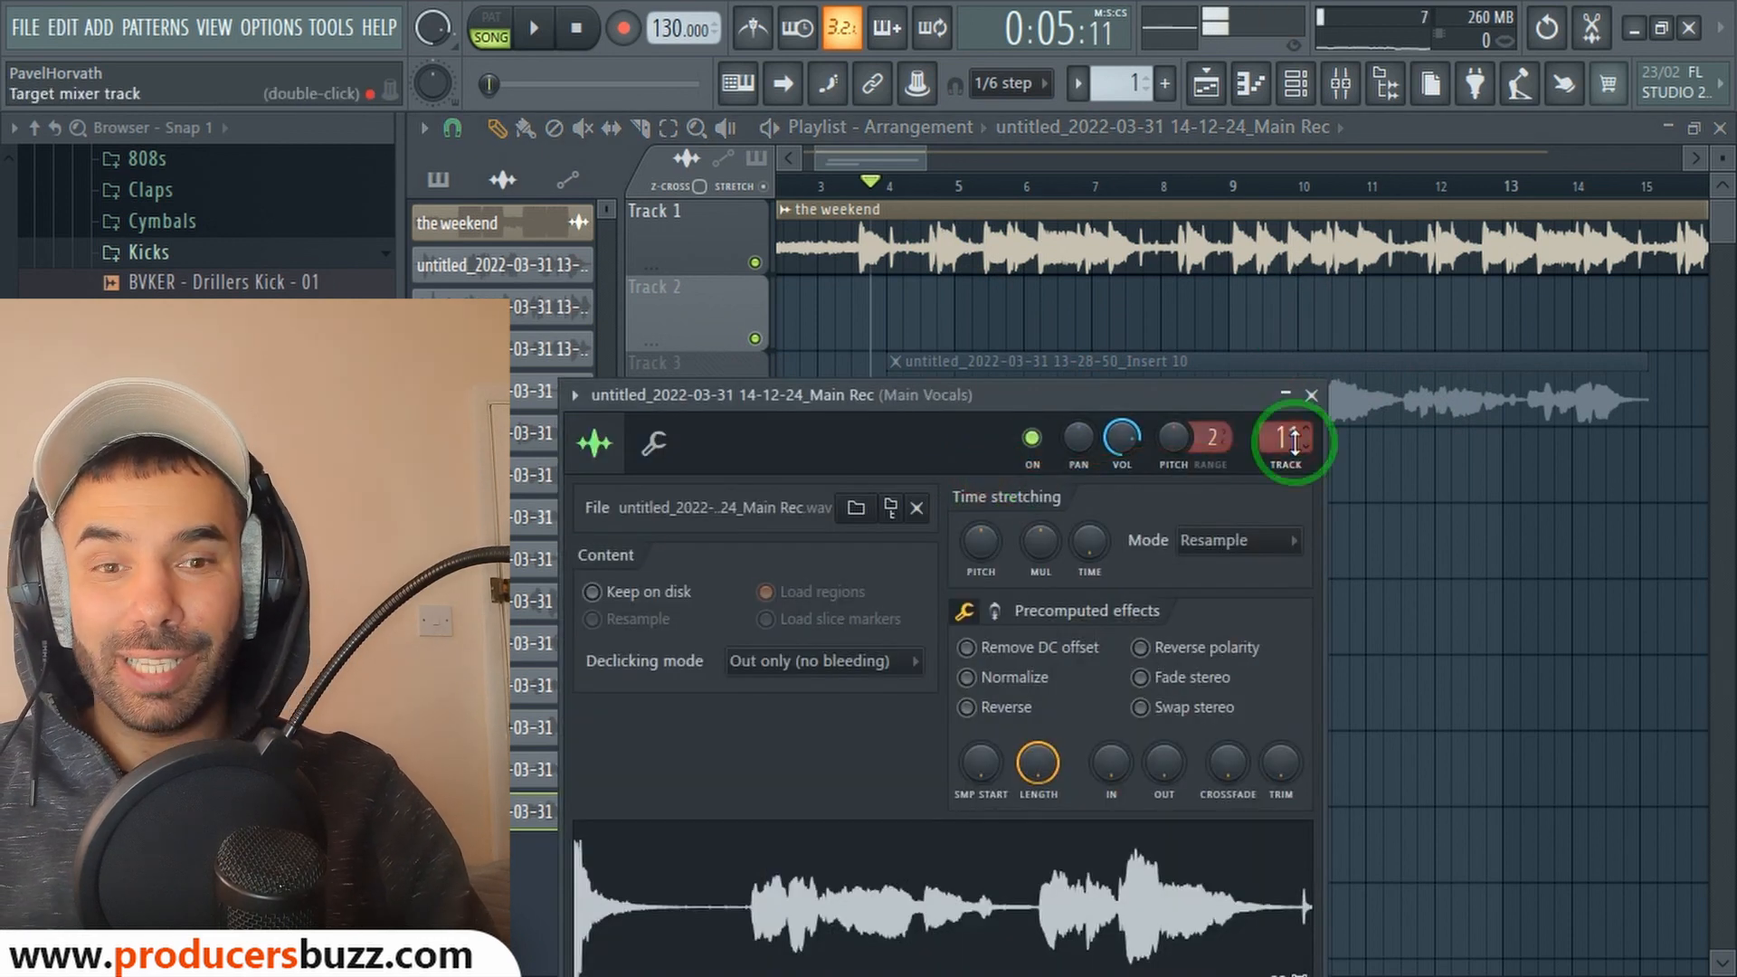
pyautogui.doubleClick(1295, 441)
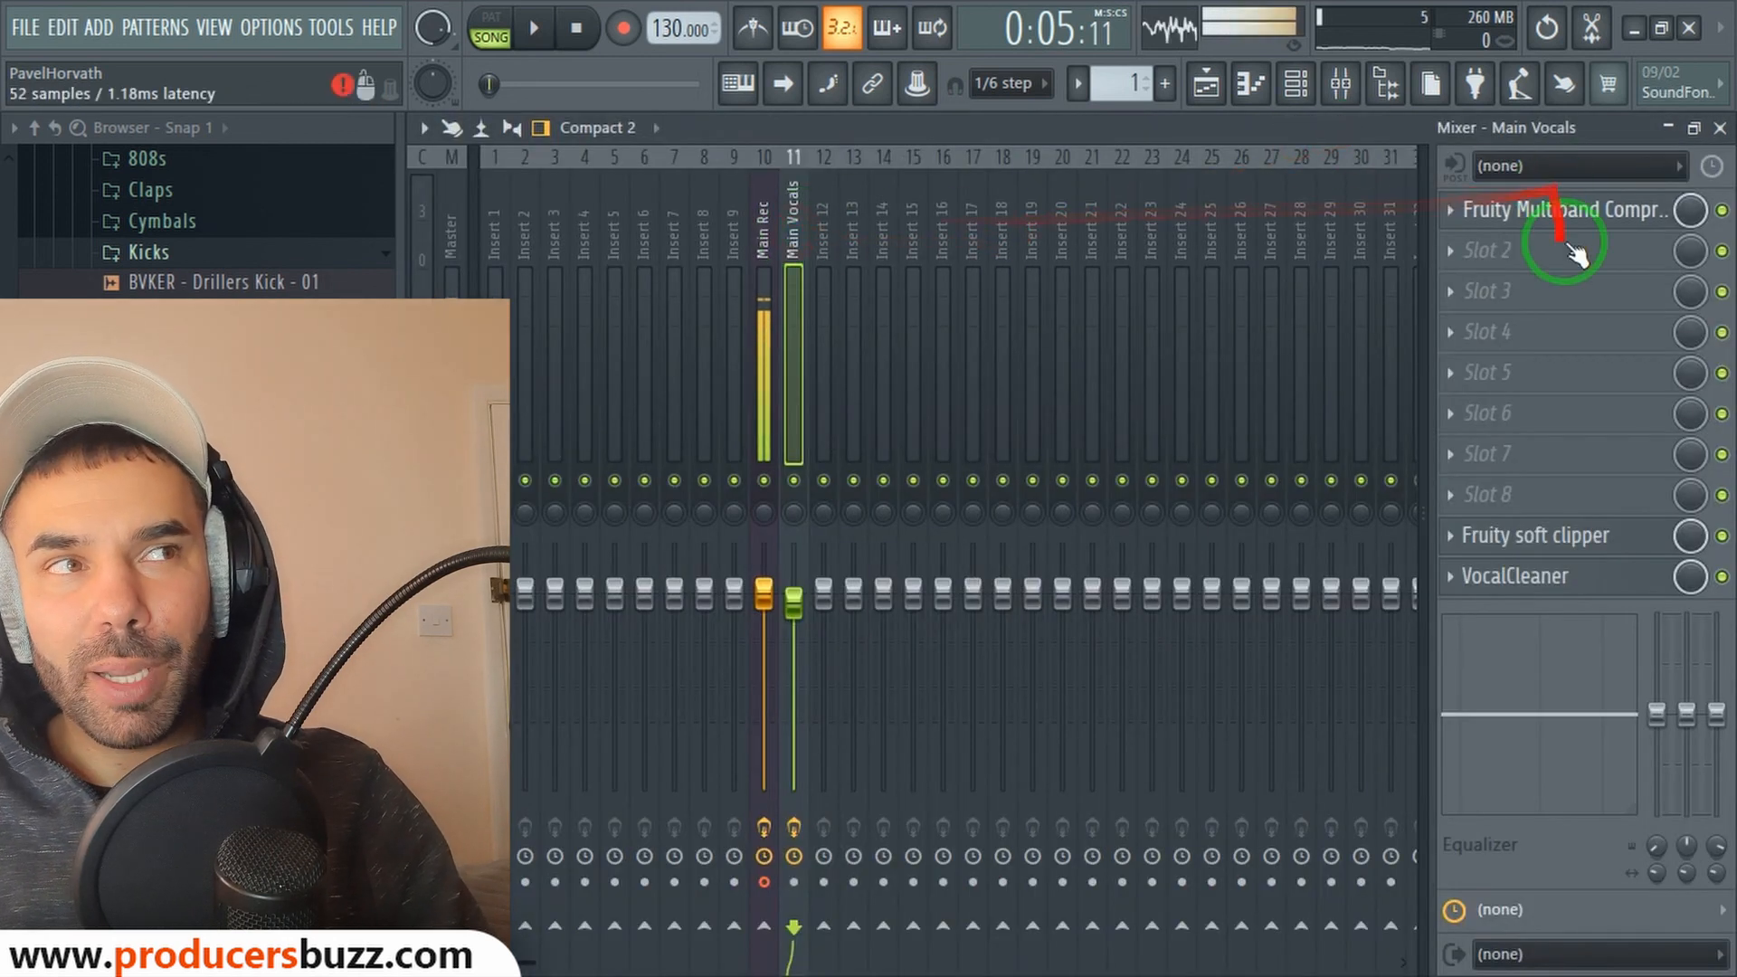
pyautogui.click(1720, 128)
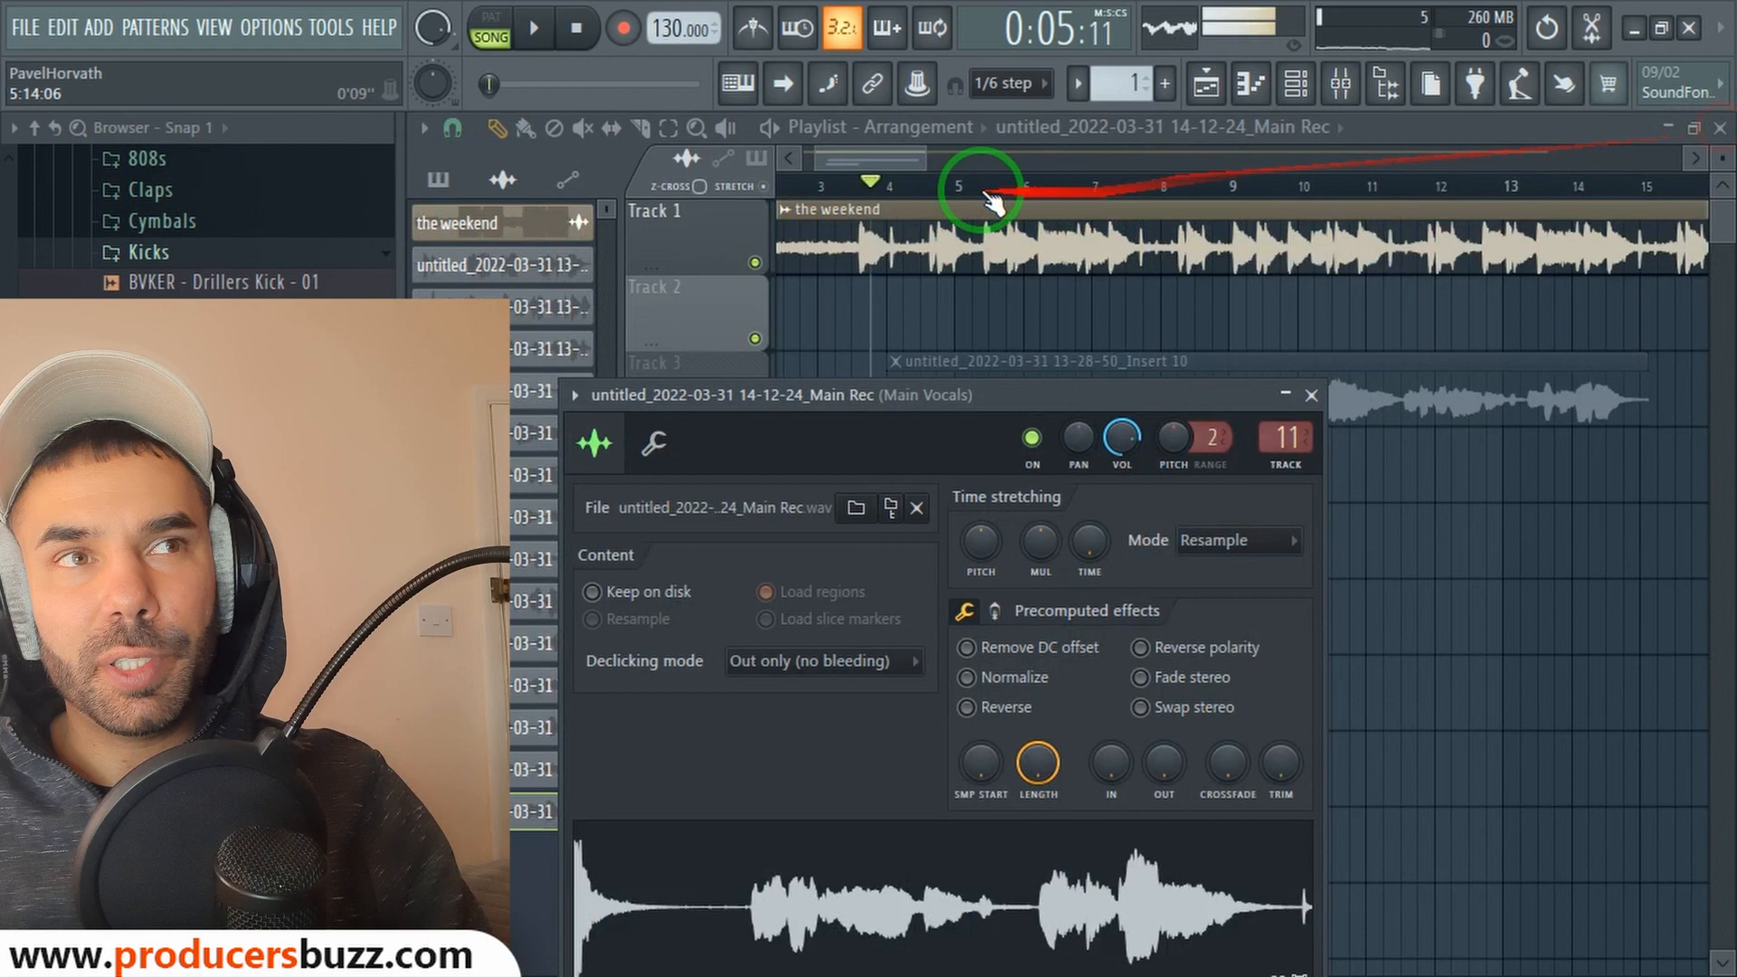
# Step: Play the Track 4 take from just before bar 4, first in the playlist and again with the Main Vocals mixer track shown
pyautogui.click(883, 187)
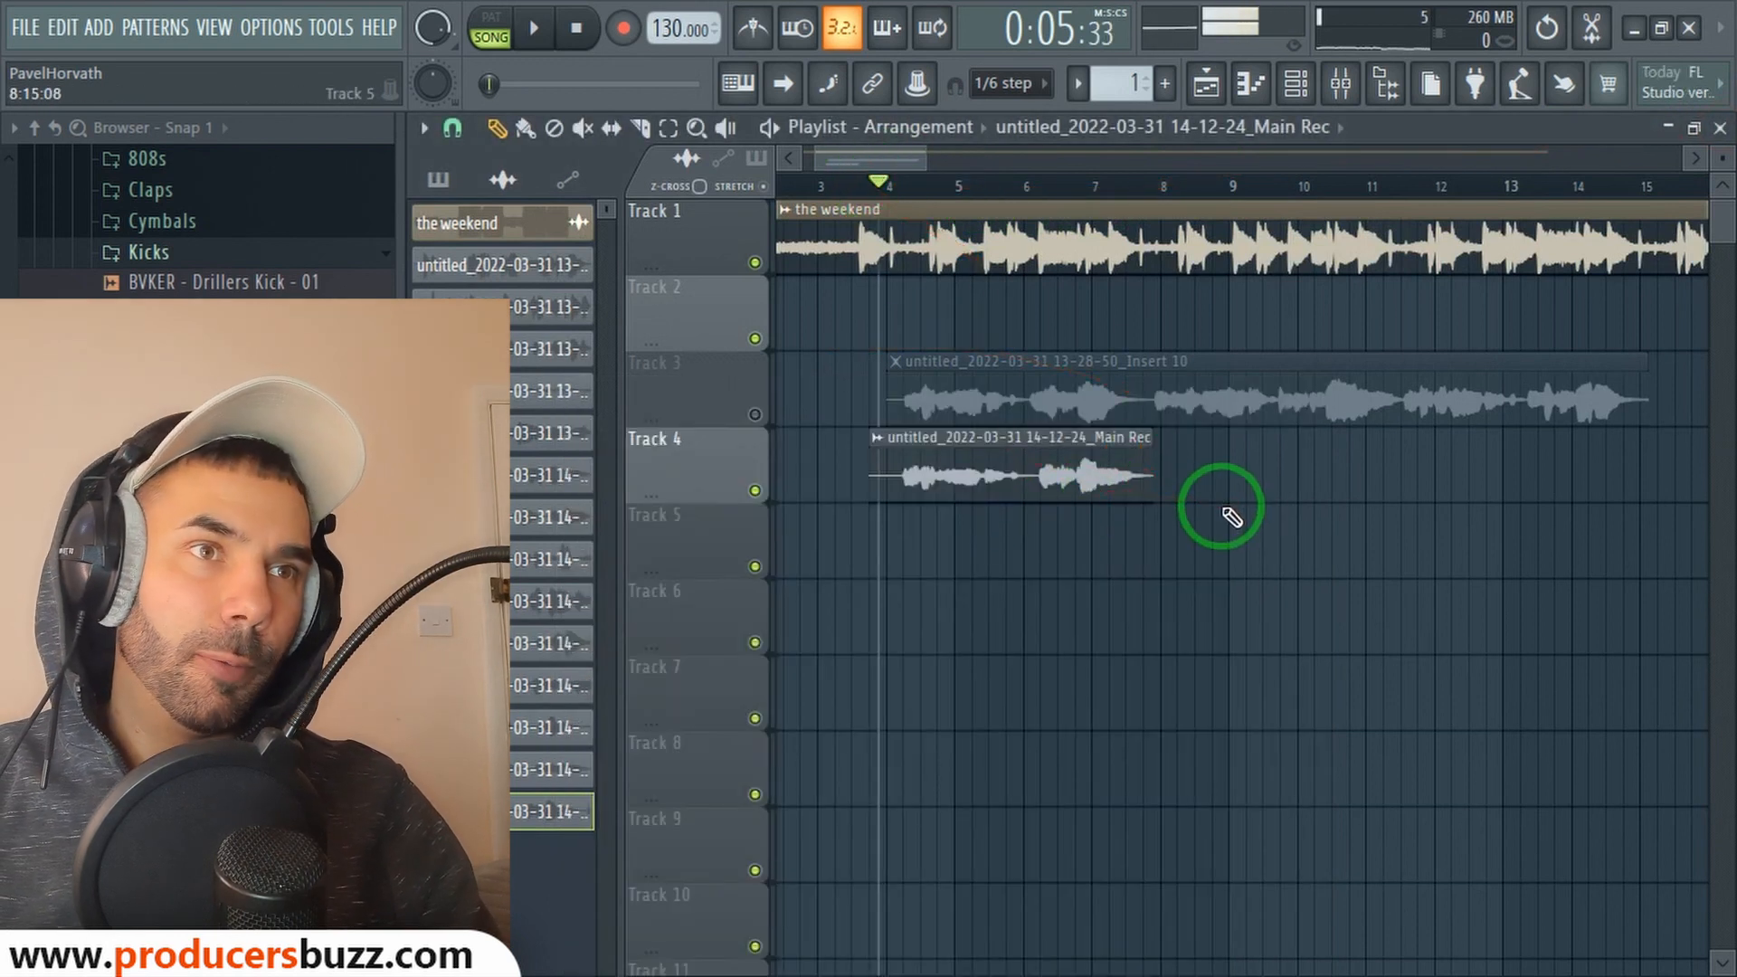
pyautogui.press('space')
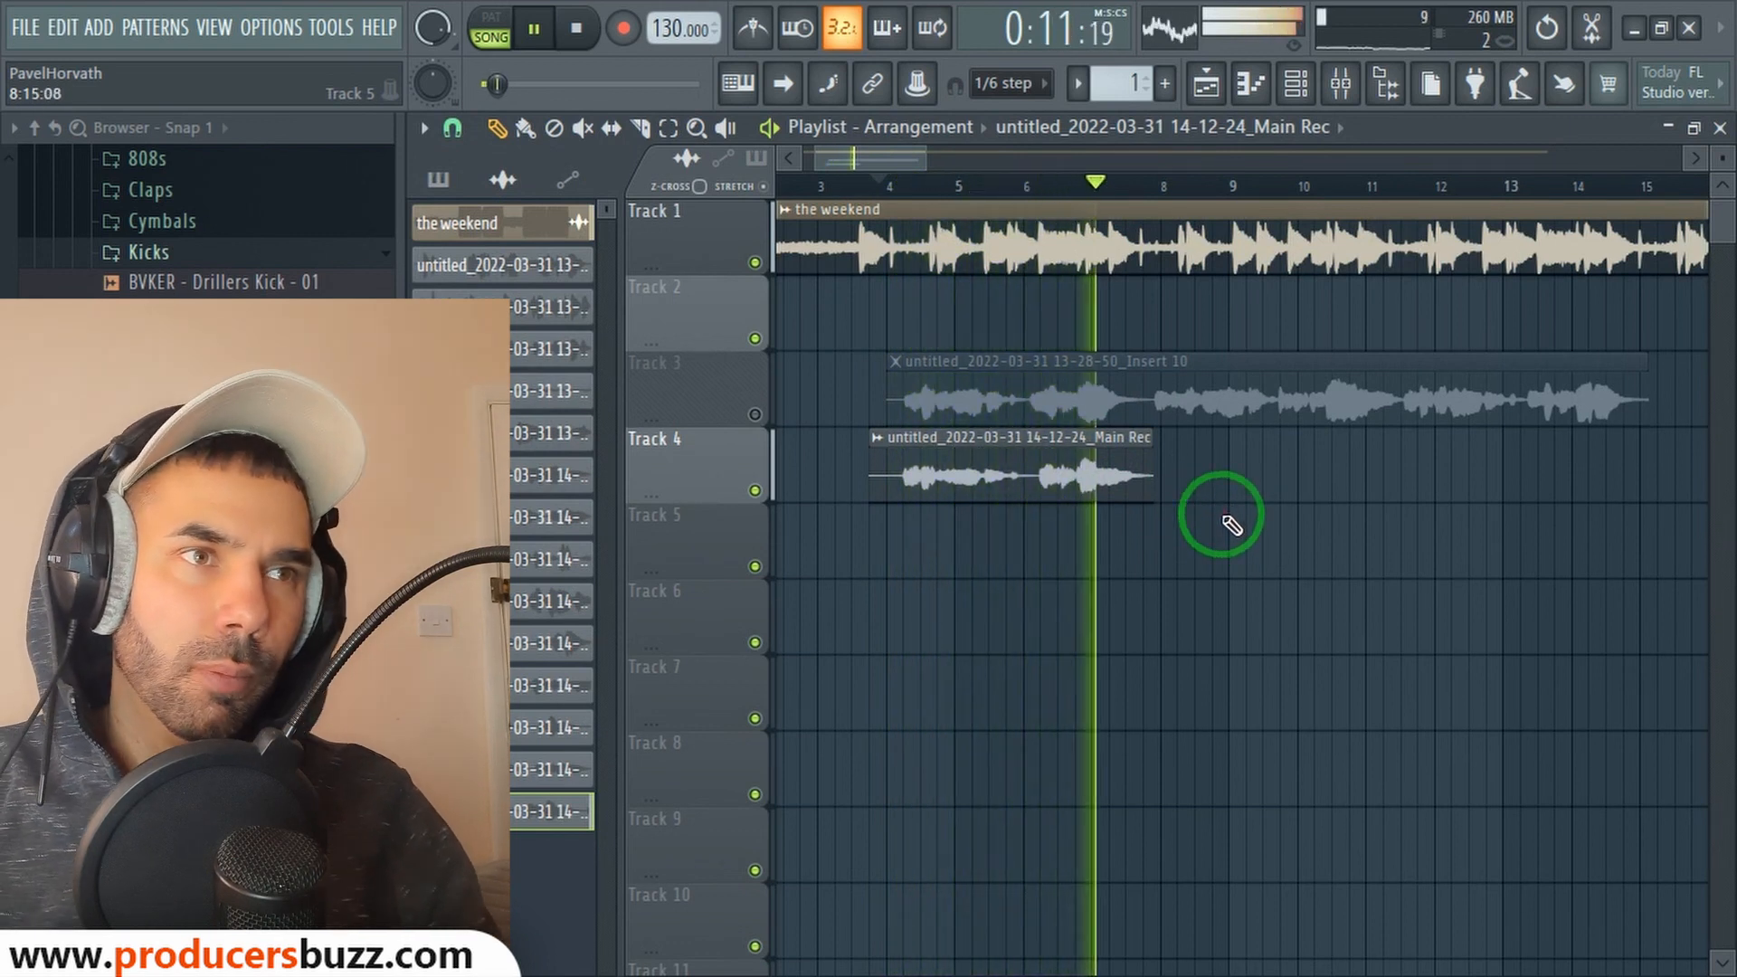
pyautogui.press('space')
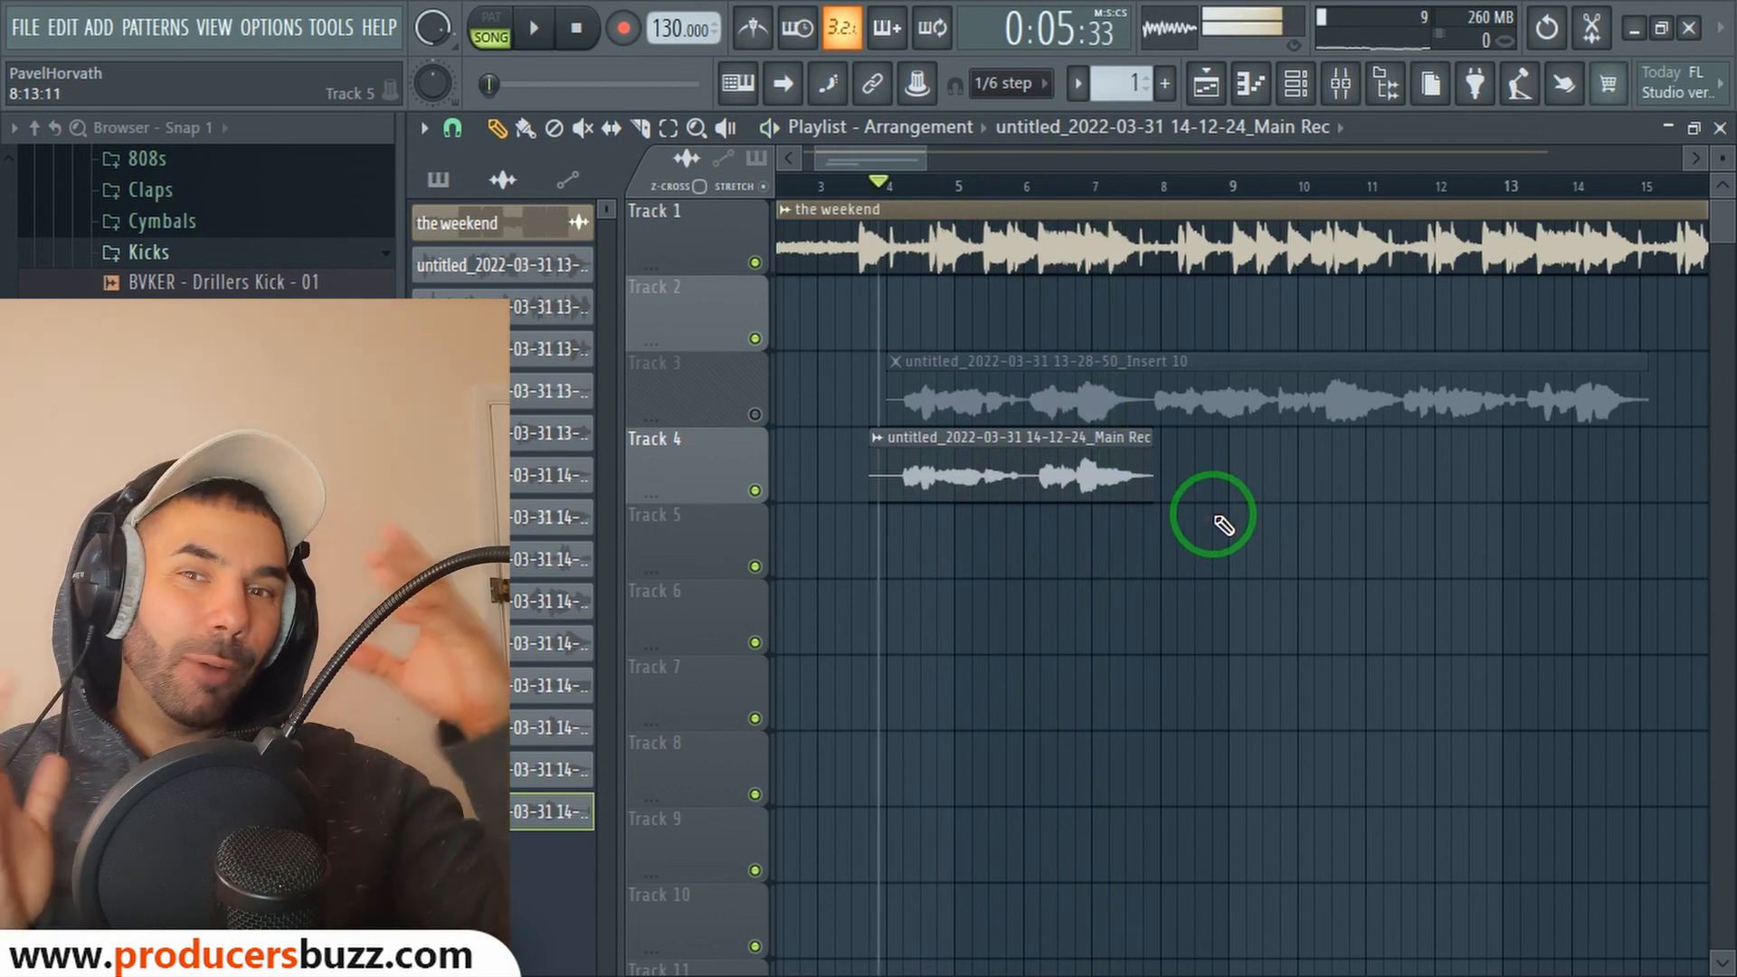
pyautogui.click(1340, 83)
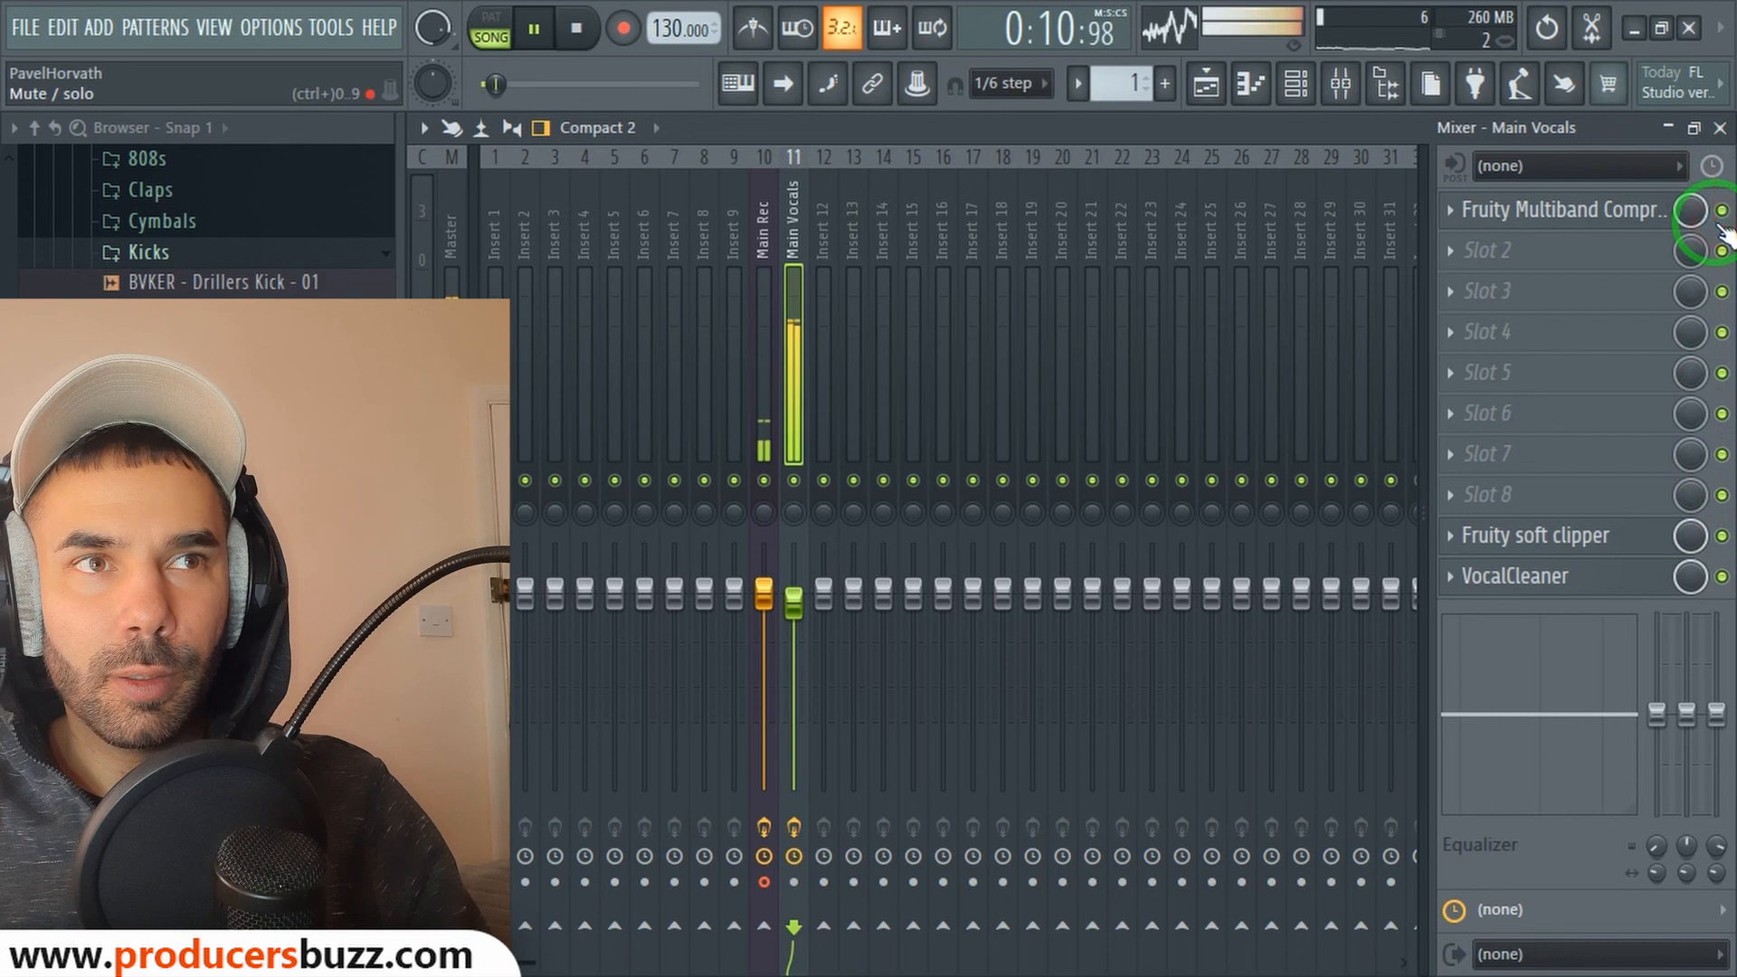
pyautogui.press('space')
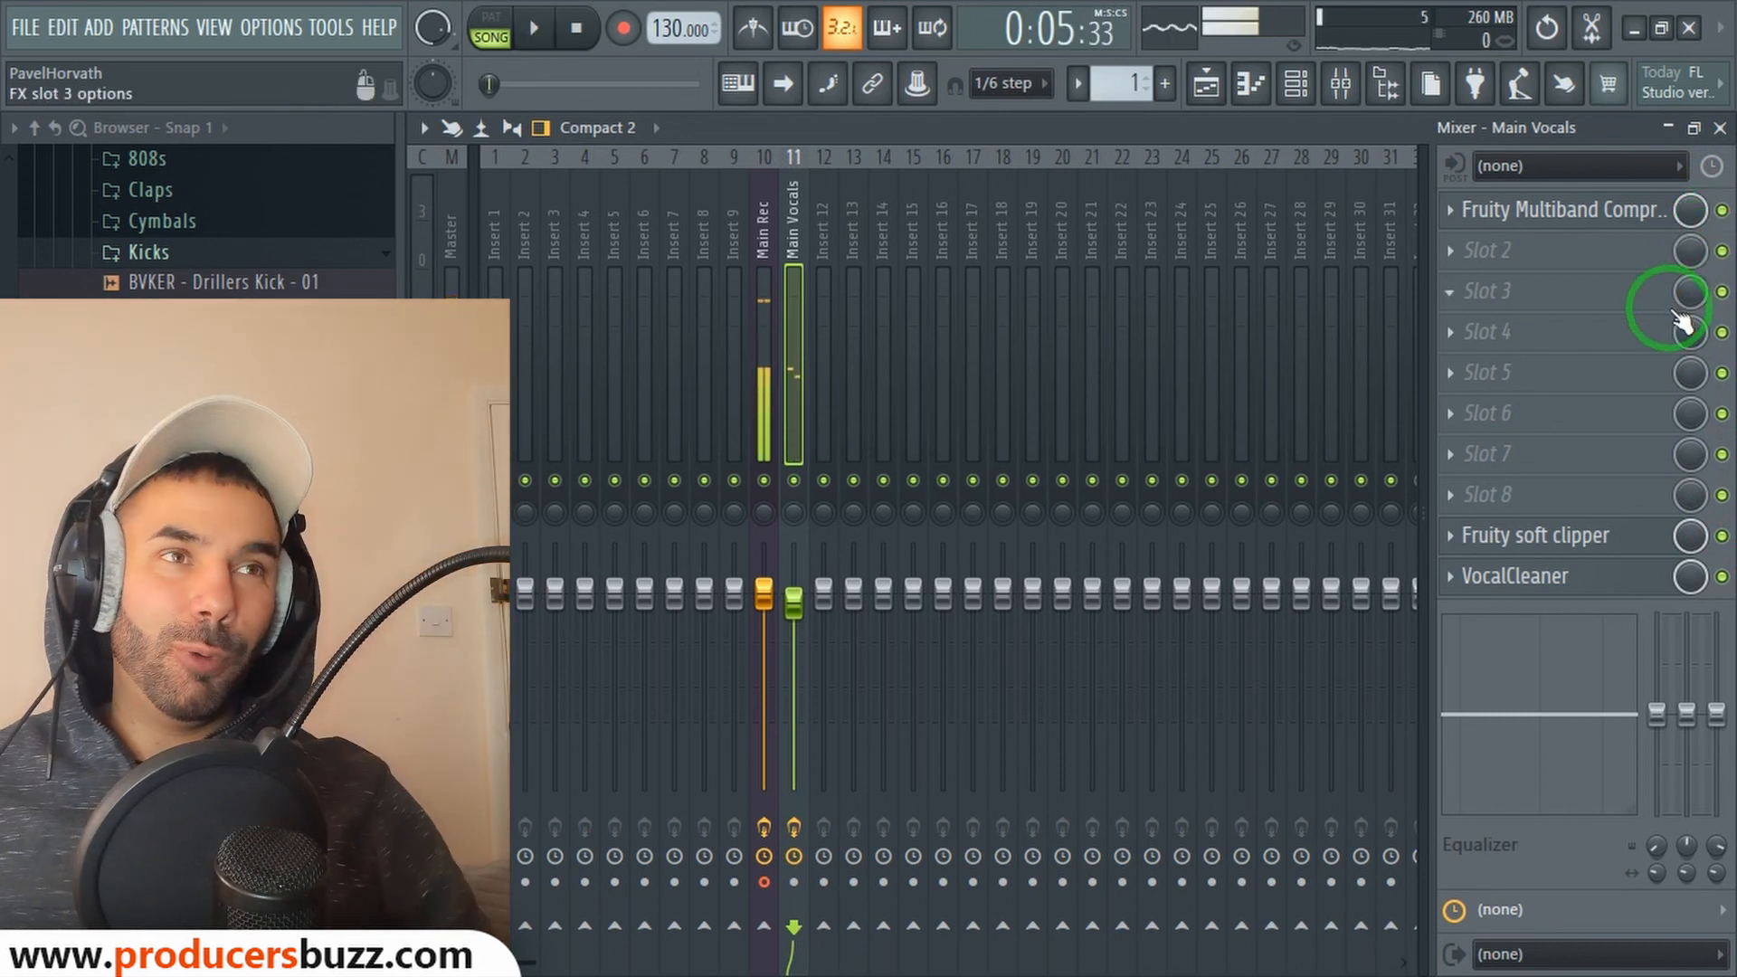
# Step: Delete the recorded take on Track 4, and unmute the earlier vocal recording on Track 3
pyautogui.click(1720, 128)
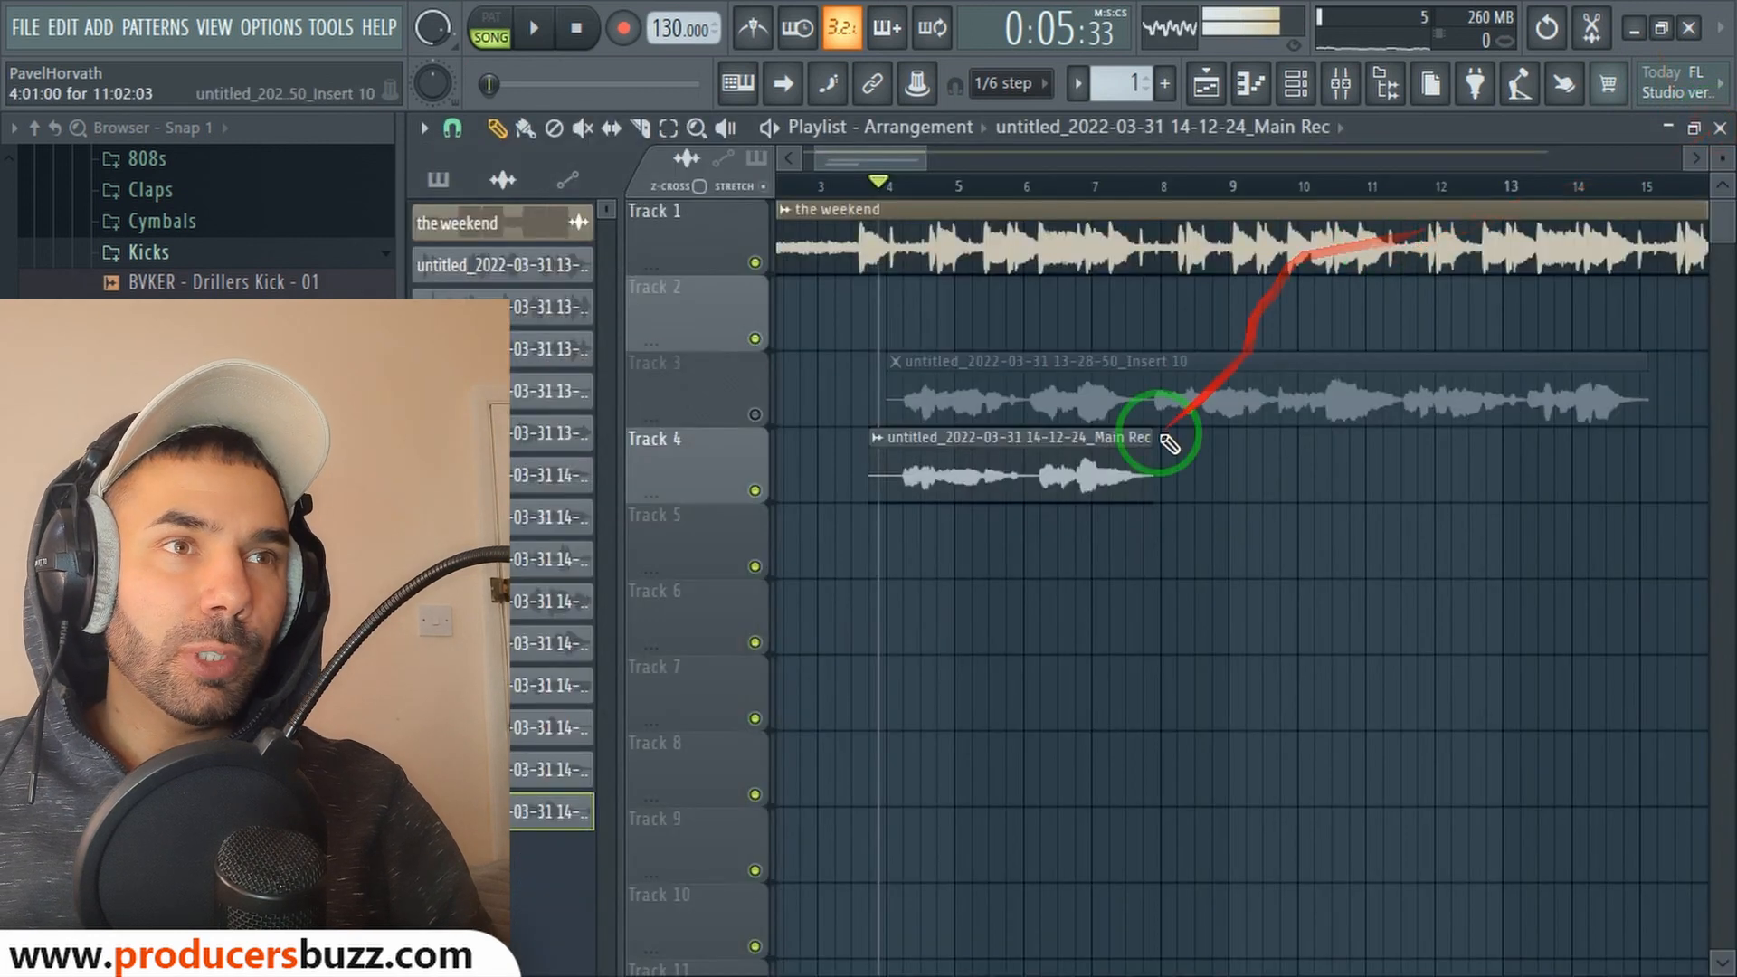
pyautogui.rightClick(1093, 480)
pyautogui.click(755, 414)
# Step: Go to the Track 3 vocal's target mixer track, bypass its three effects, and start playback to hear the dry vocal
pyautogui.doubleClick(1062, 363)
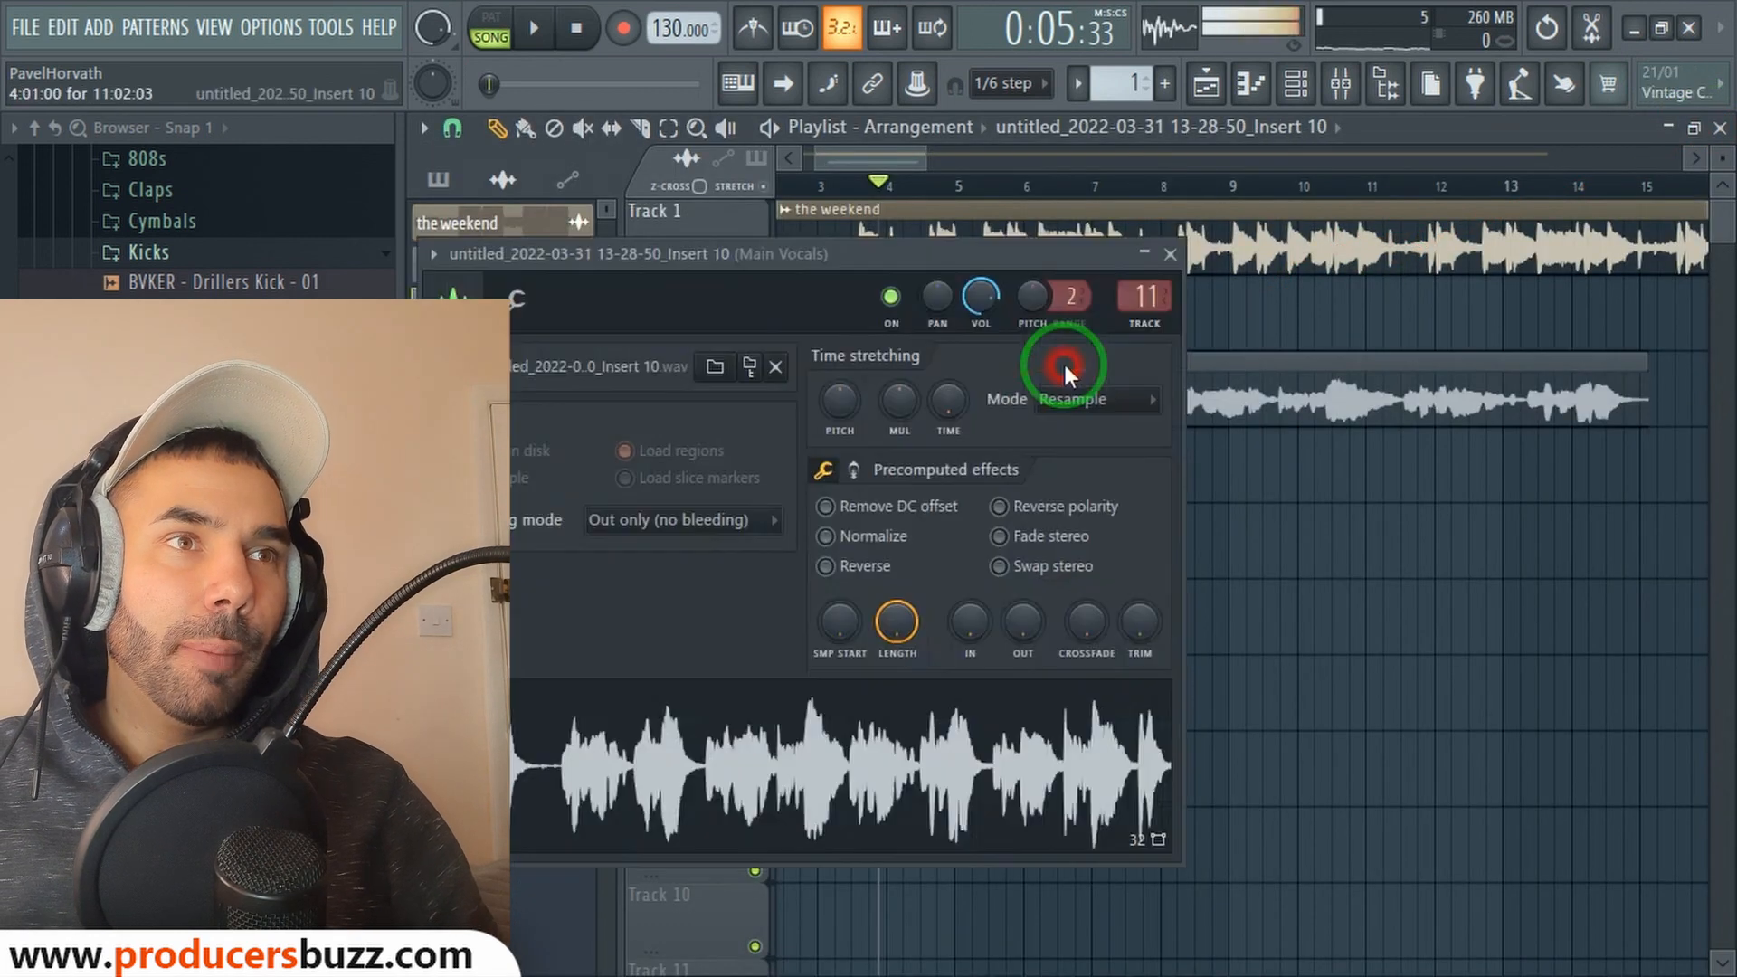
pyautogui.doubleClick(1153, 300)
pyautogui.click(1722, 209)
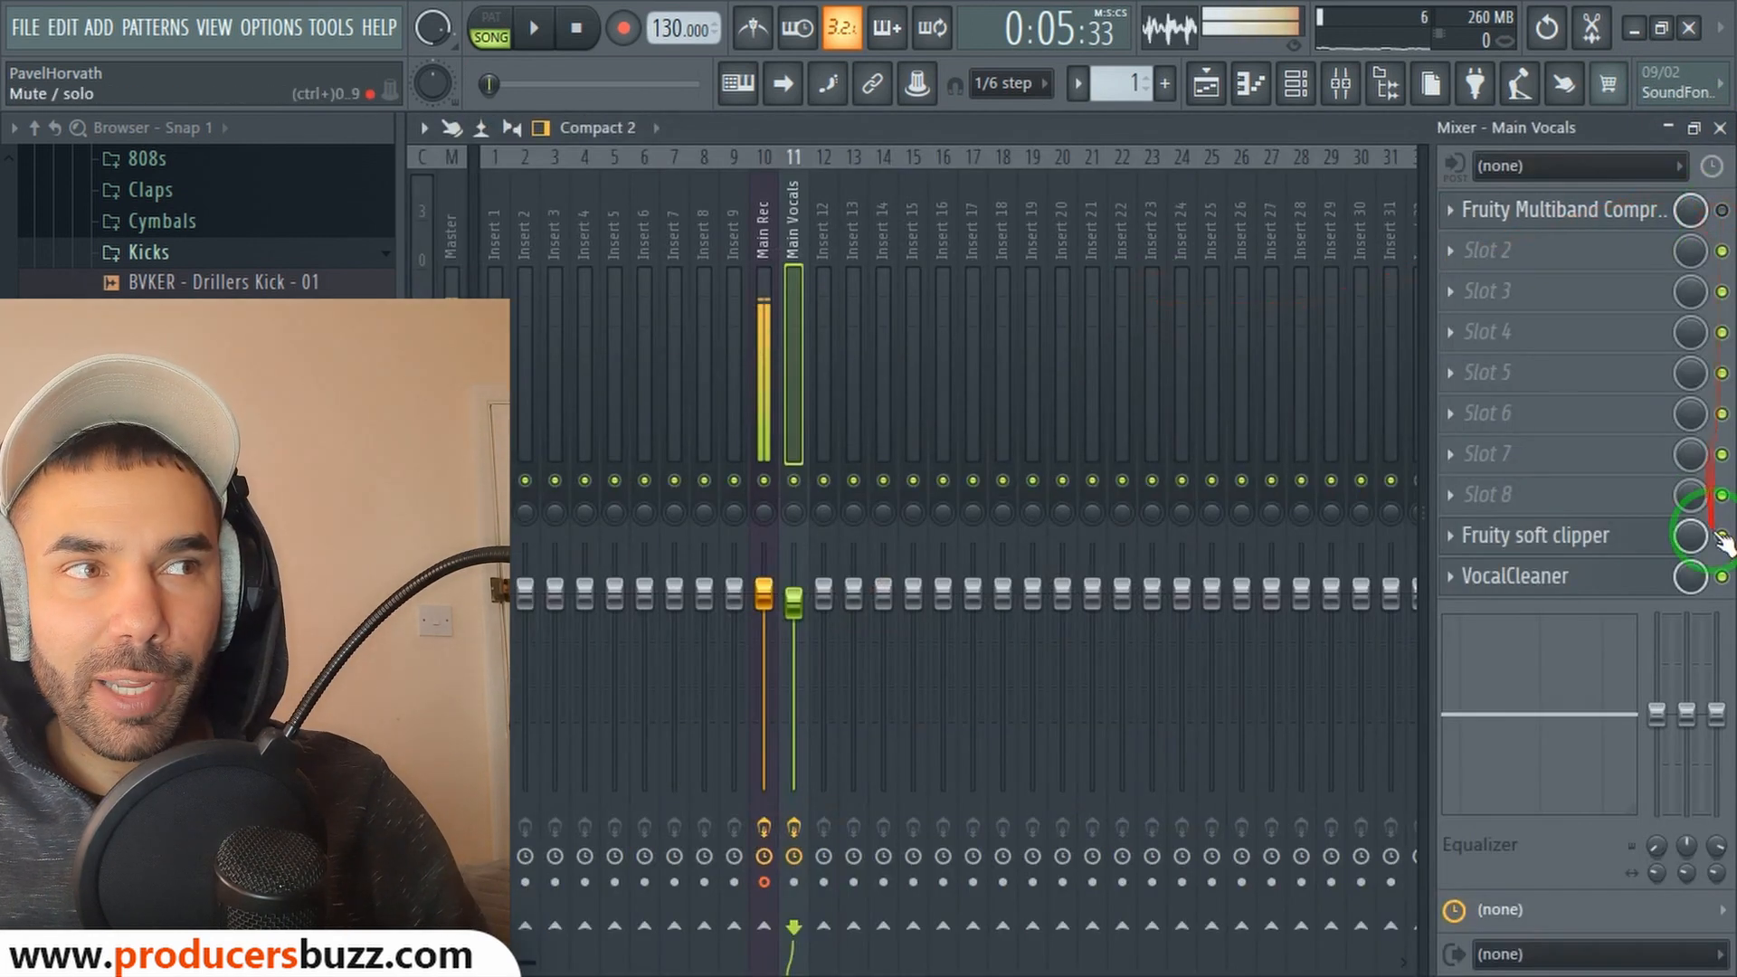
pyautogui.press('space')
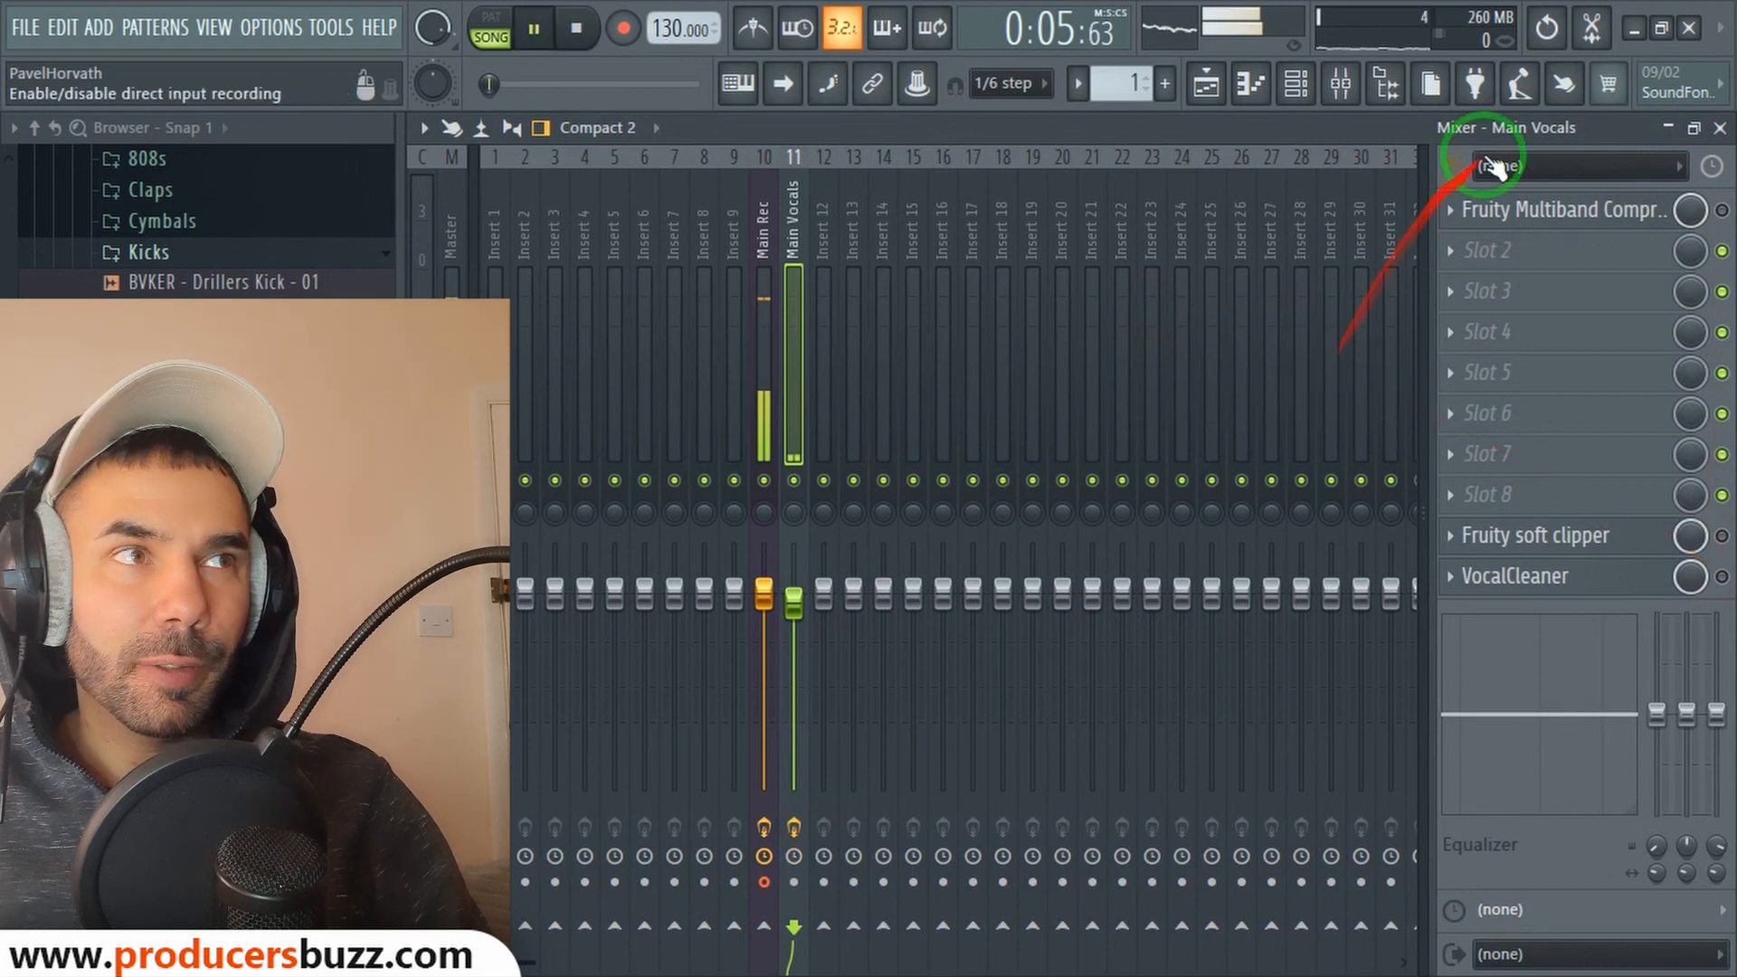
pyautogui.press('space')
# Step: Re-enable Fruity Multiband Compressor, Fruity soft clipper and VocalCleaner on Main Vocals, and play the vocal through them
pyautogui.click(1720, 214)
pyautogui.click(1720, 537)
pyautogui.click(1720, 580)
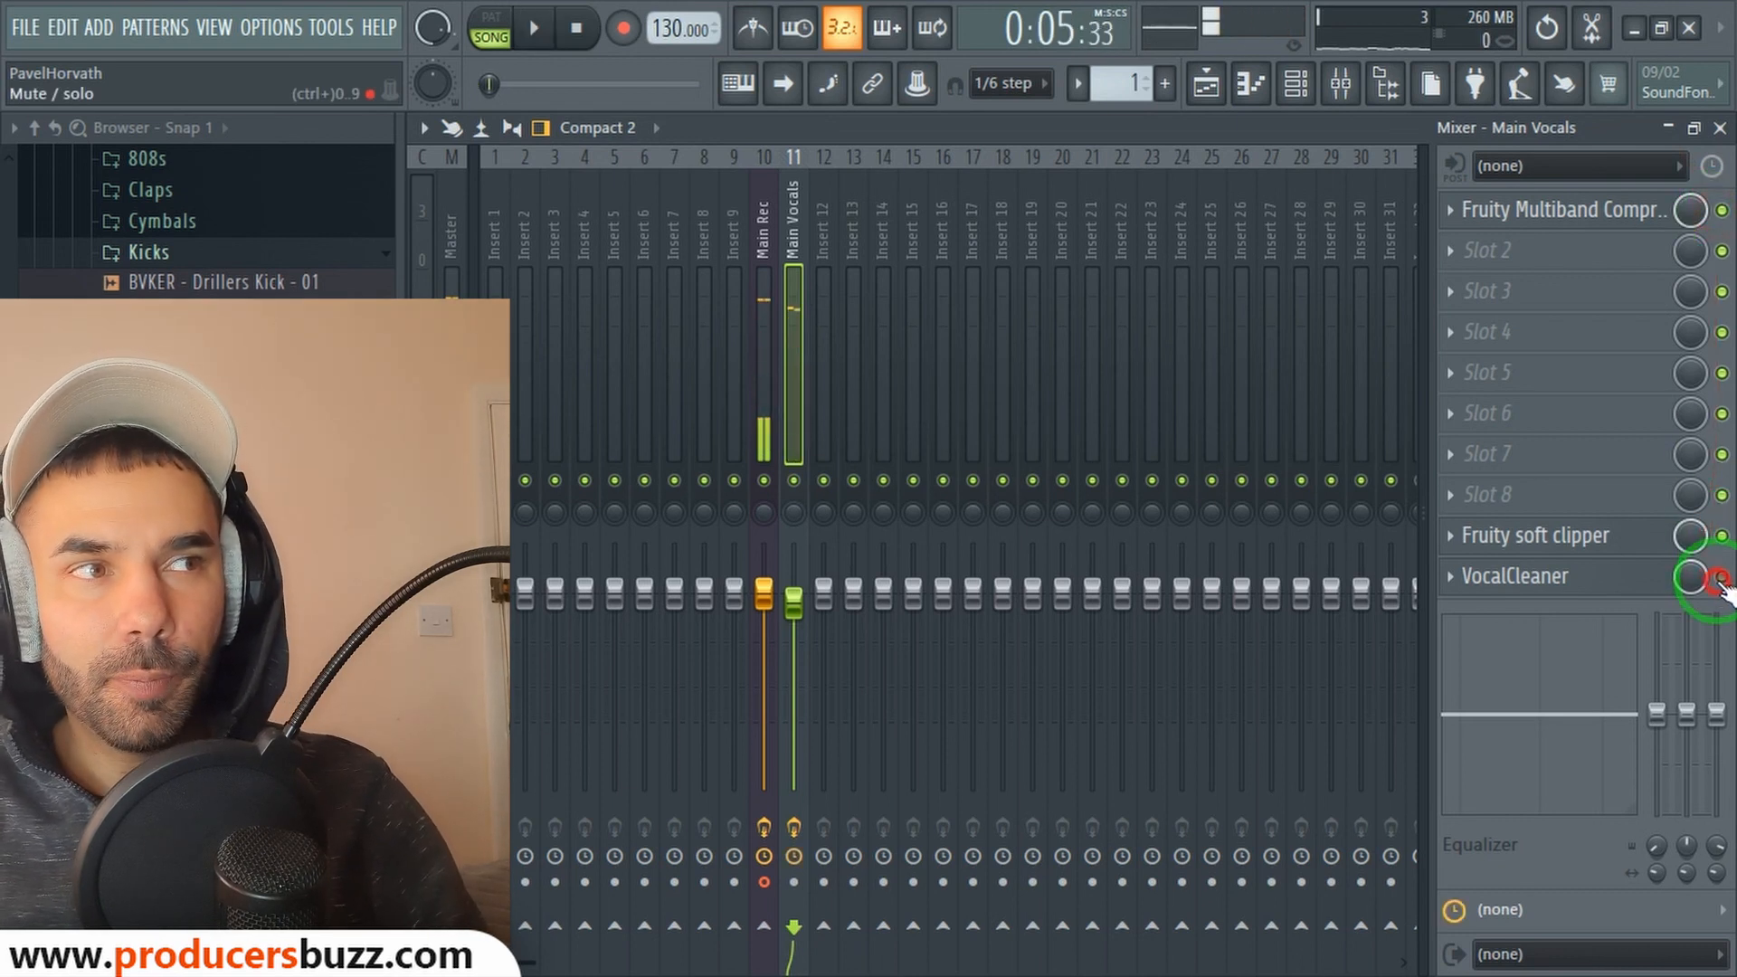
pyautogui.press('space')
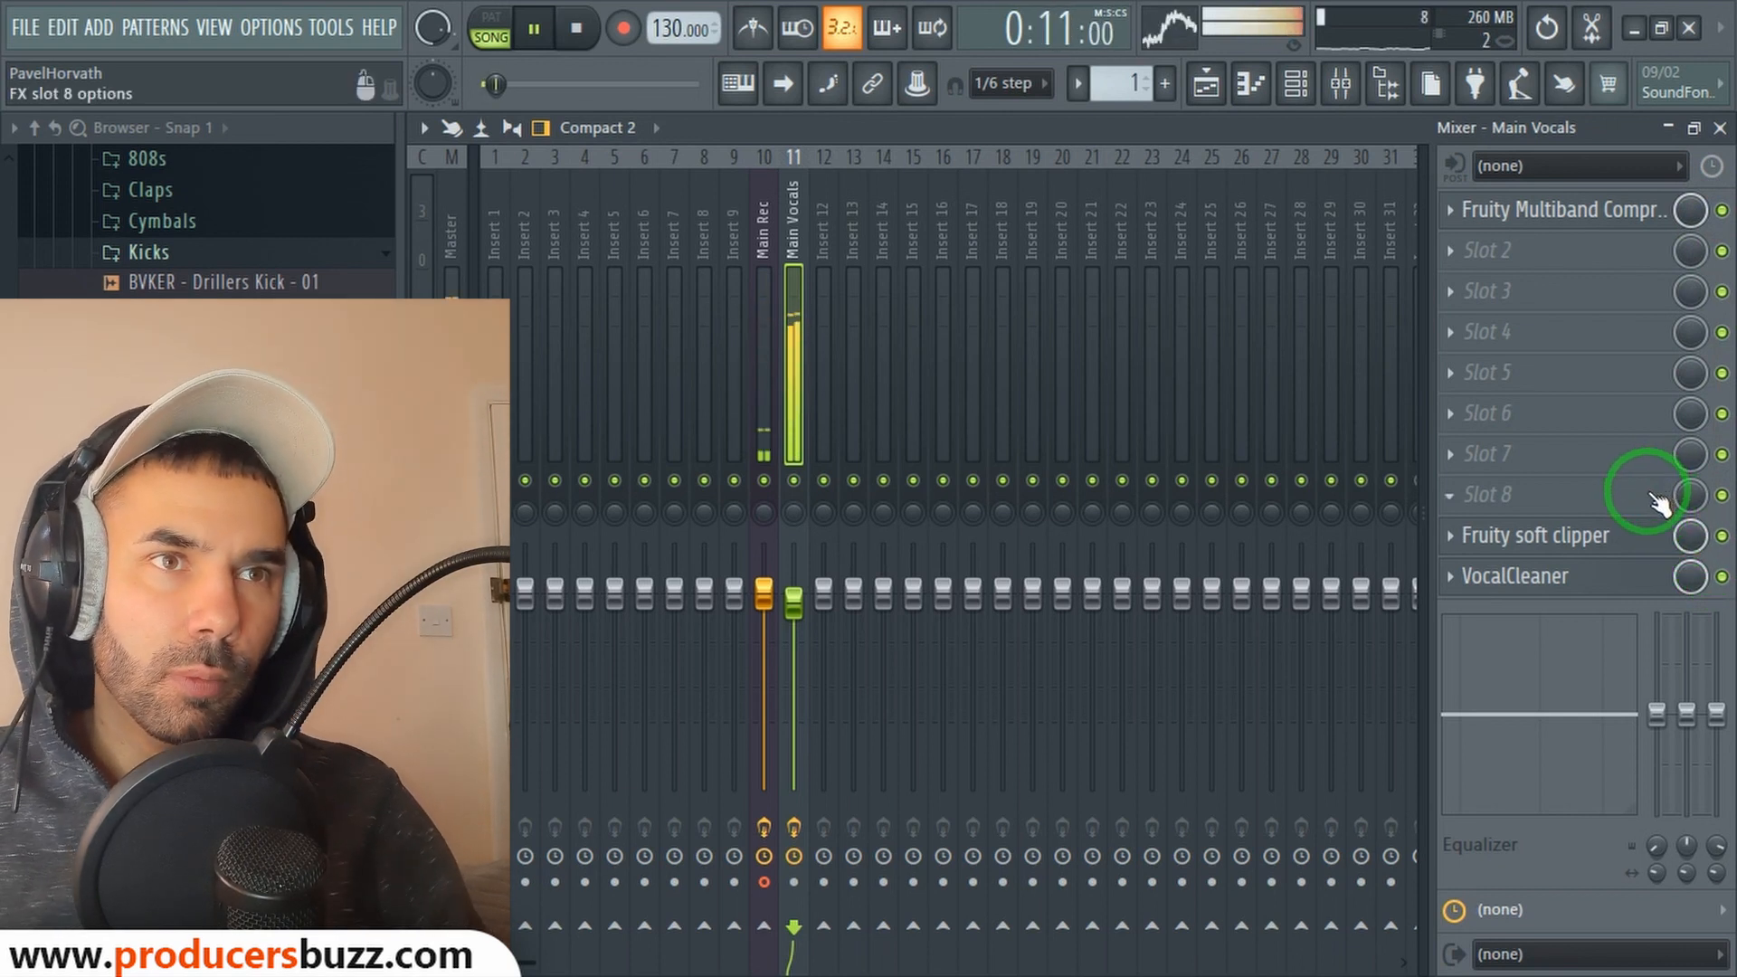
pyautogui.press('space')
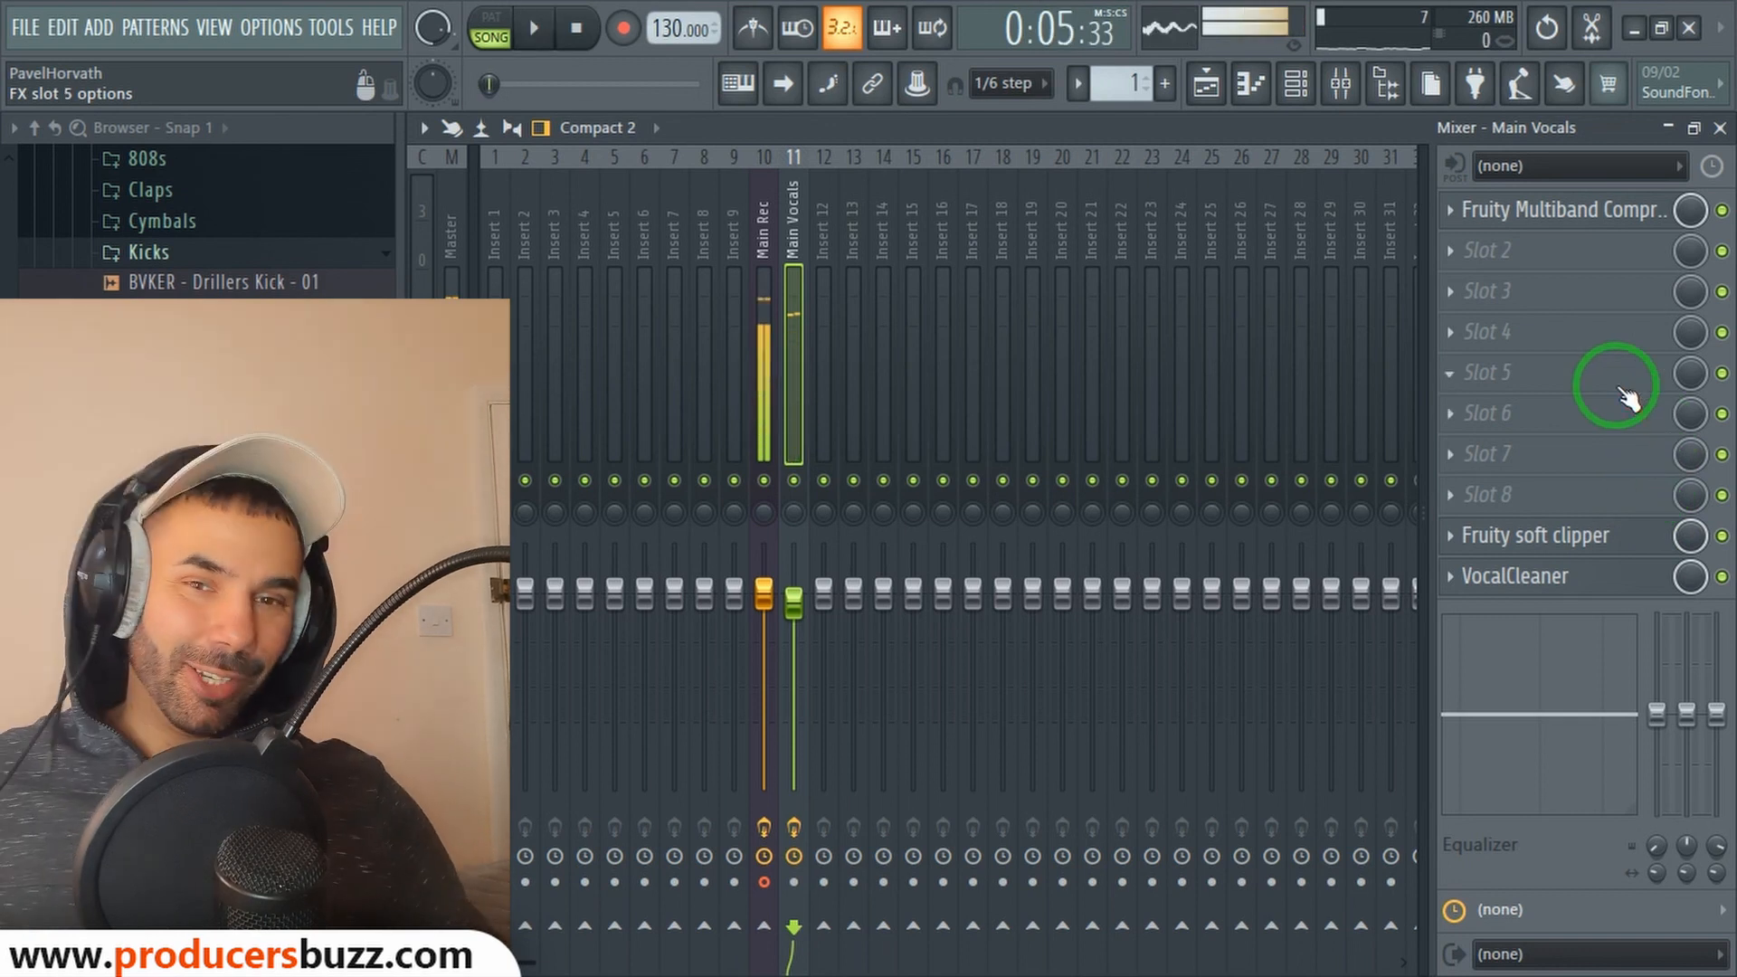
# Step: Examine the low, mid and high band settings of Fruity Multiband Compressor on the Main Vocals track
pyautogui.click(1575, 211)
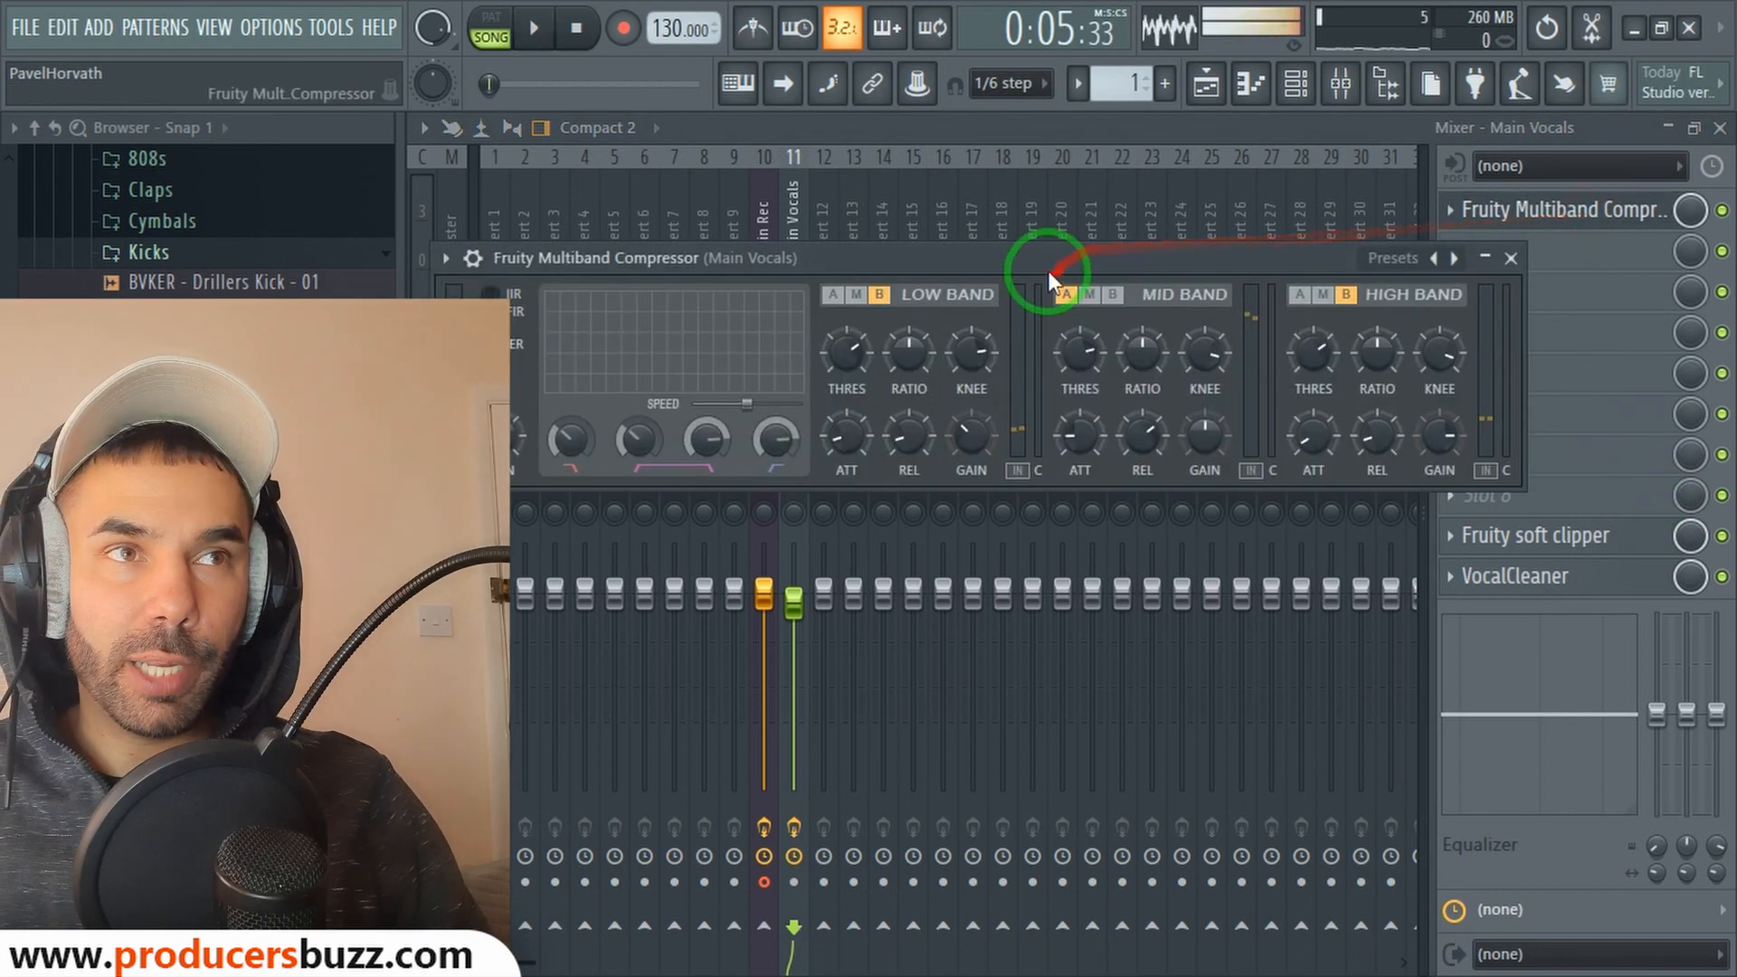
pyautogui.moveTo(1183, 259); pyautogui.dragTo(1121, 256)
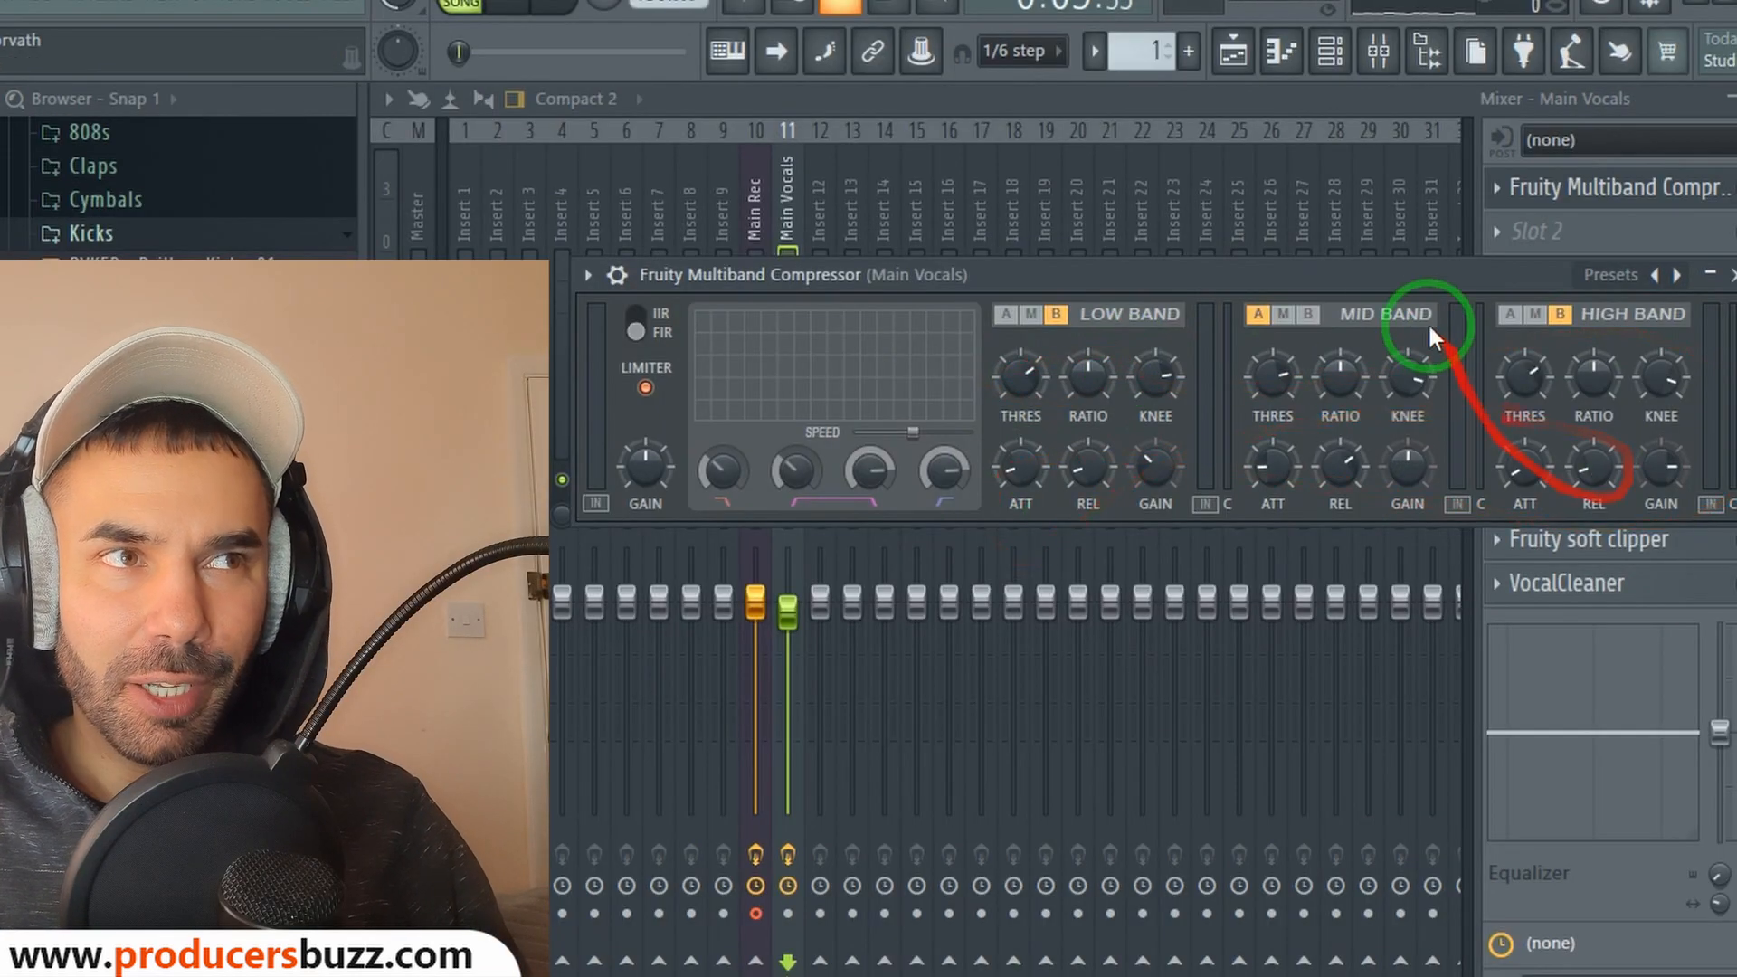
pyautogui.moveTo(1345, 284); pyautogui.dragTo(1430, 263)
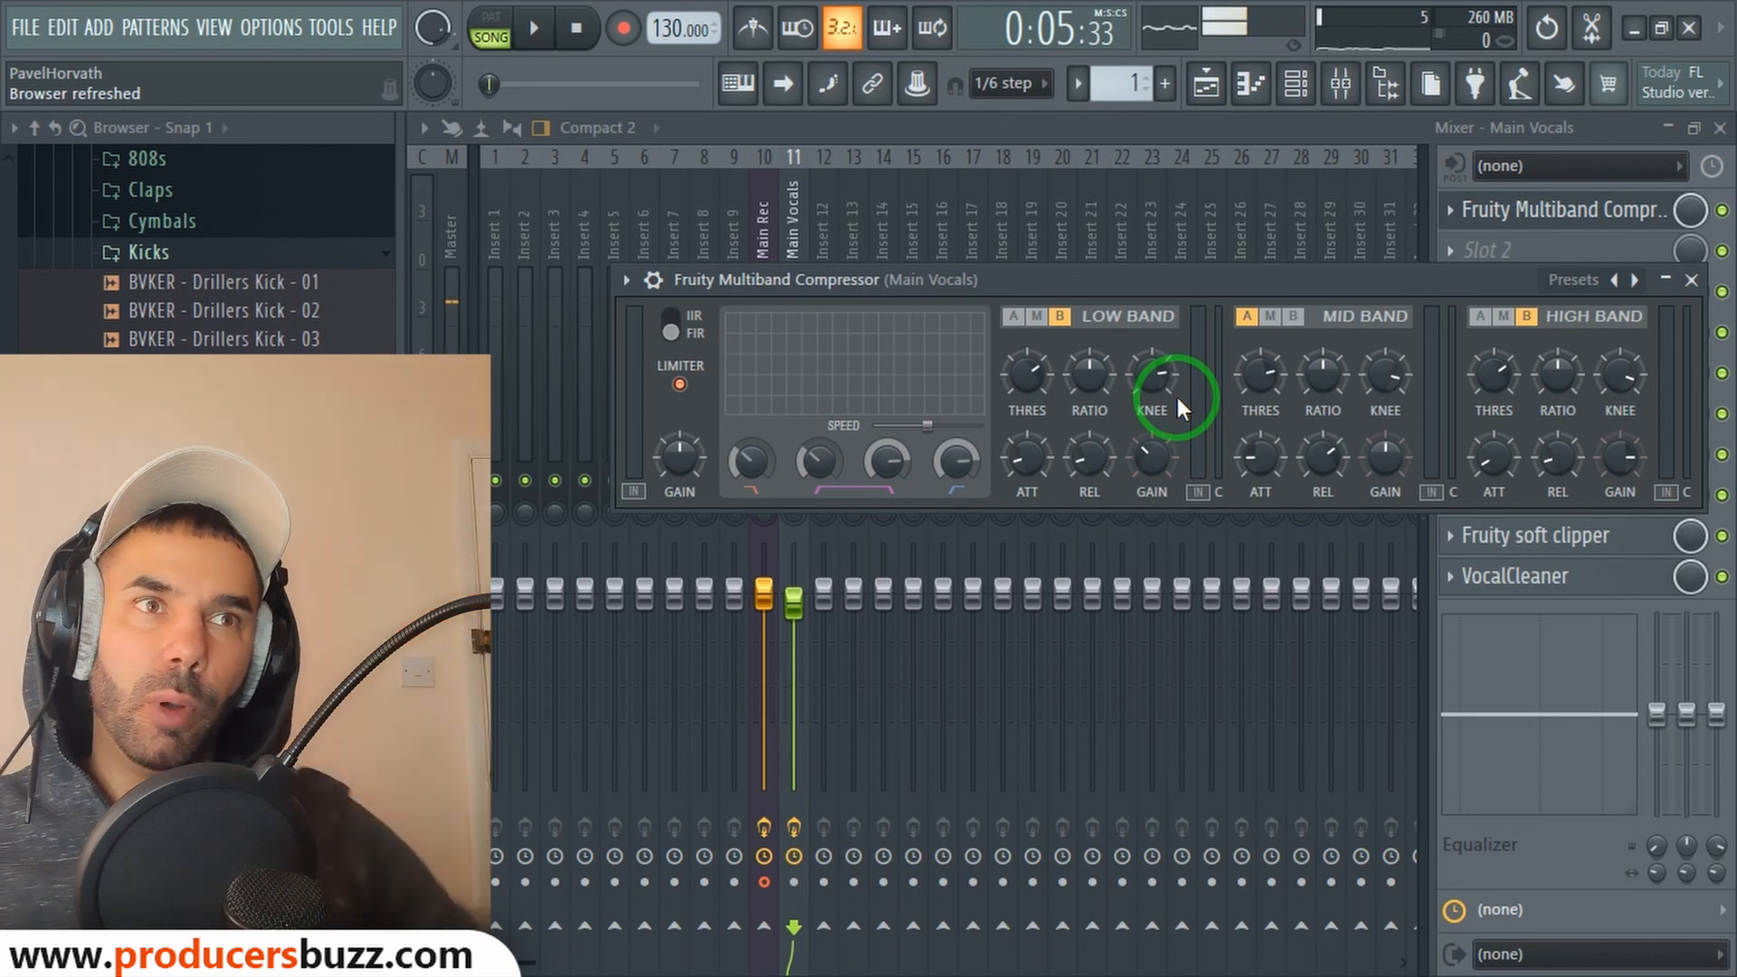
pyautogui.moveTo(1209, 284); pyautogui.dragTo(1200, 282)
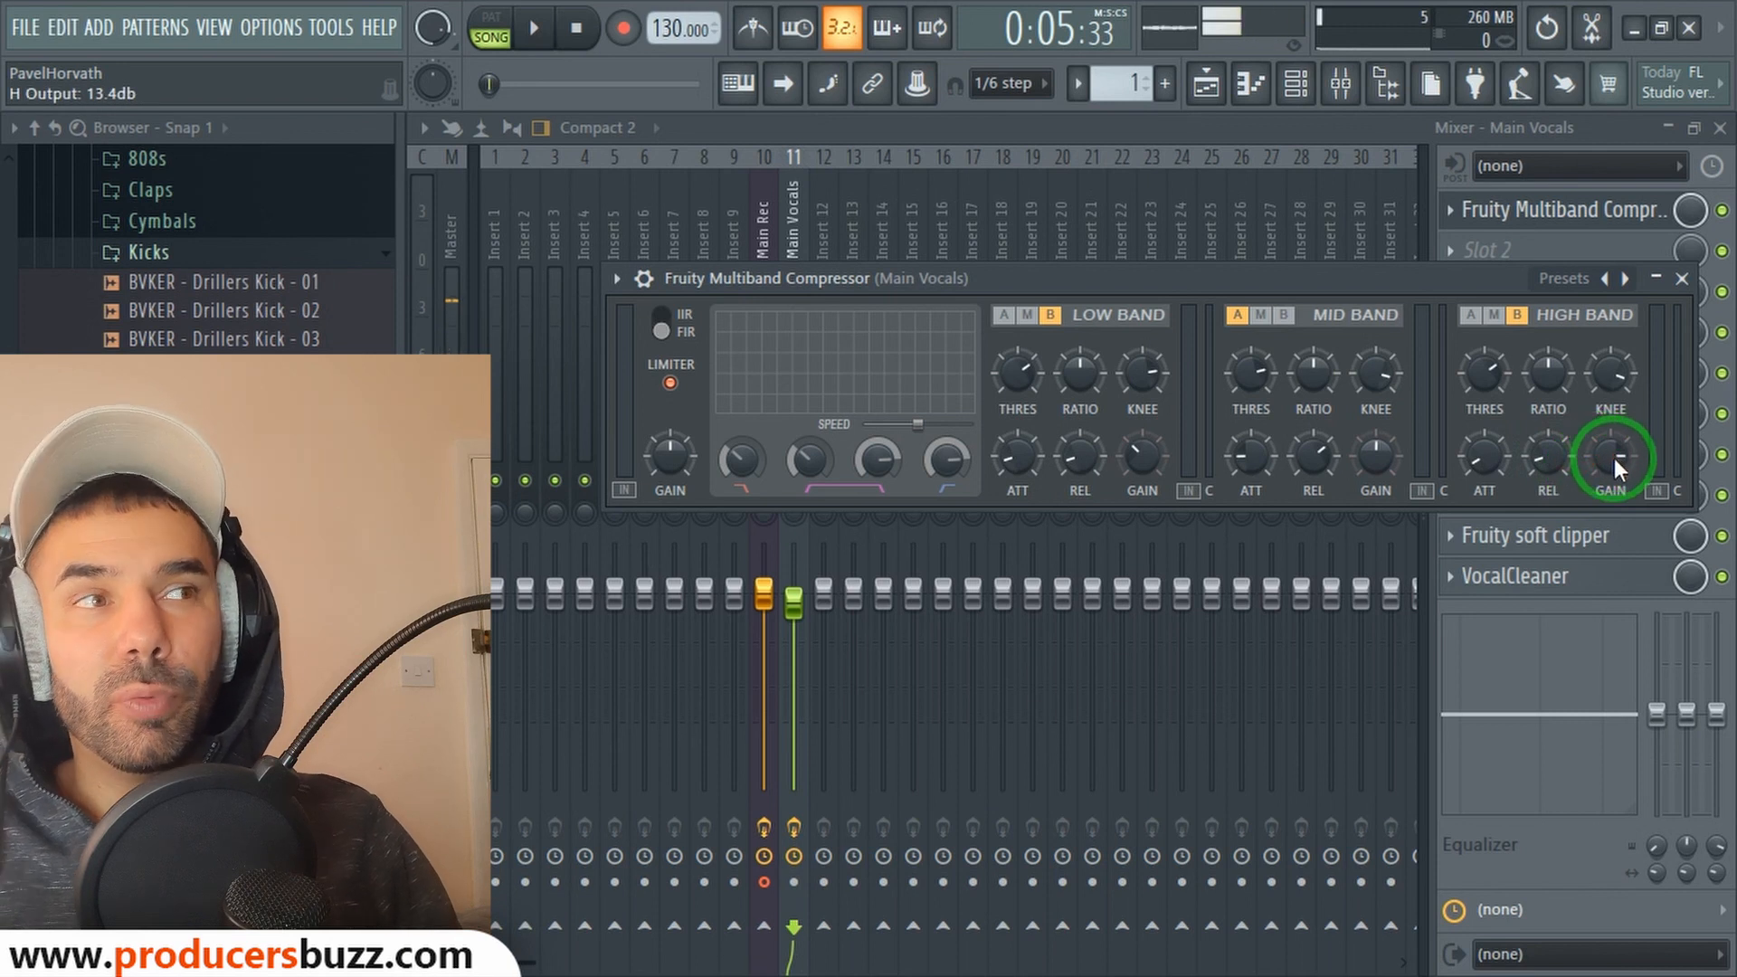
pyautogui.click(1682, 279)
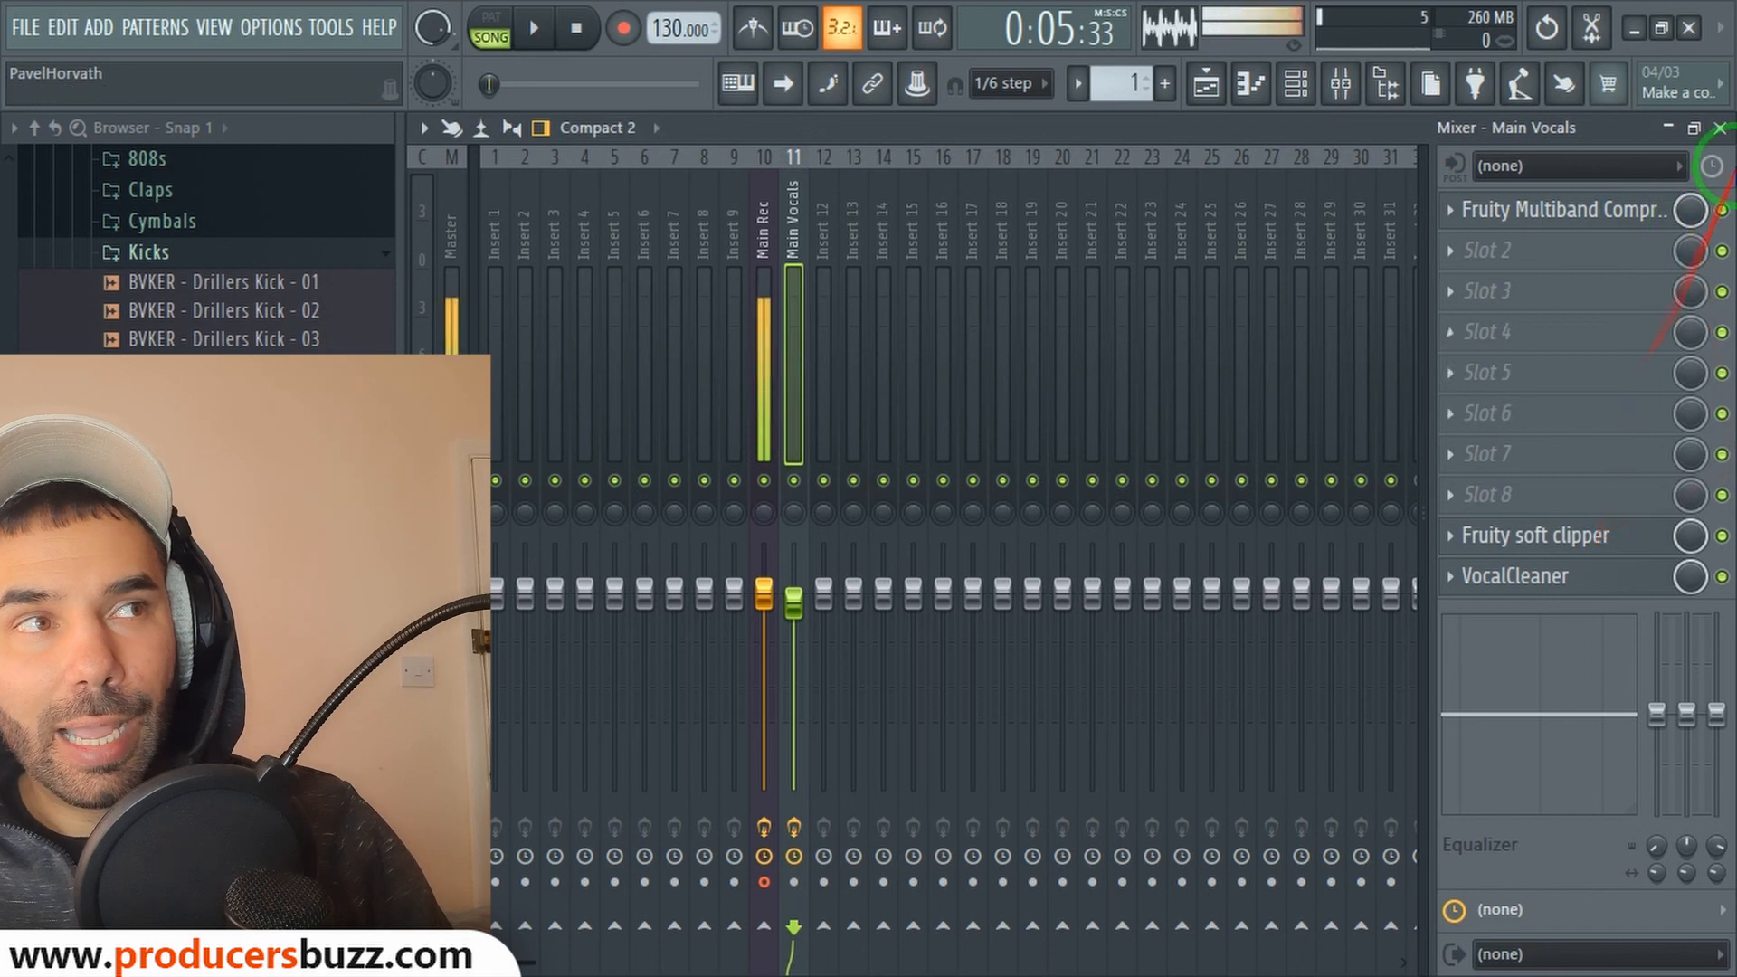
# Step: Bypass Fruity soft clipper and VocalCleaner on Main Vocals, leaving only Fruity Multiband Compressor active
pyautogui.click(1721, 210)
pyautogui.click(1586, 533)
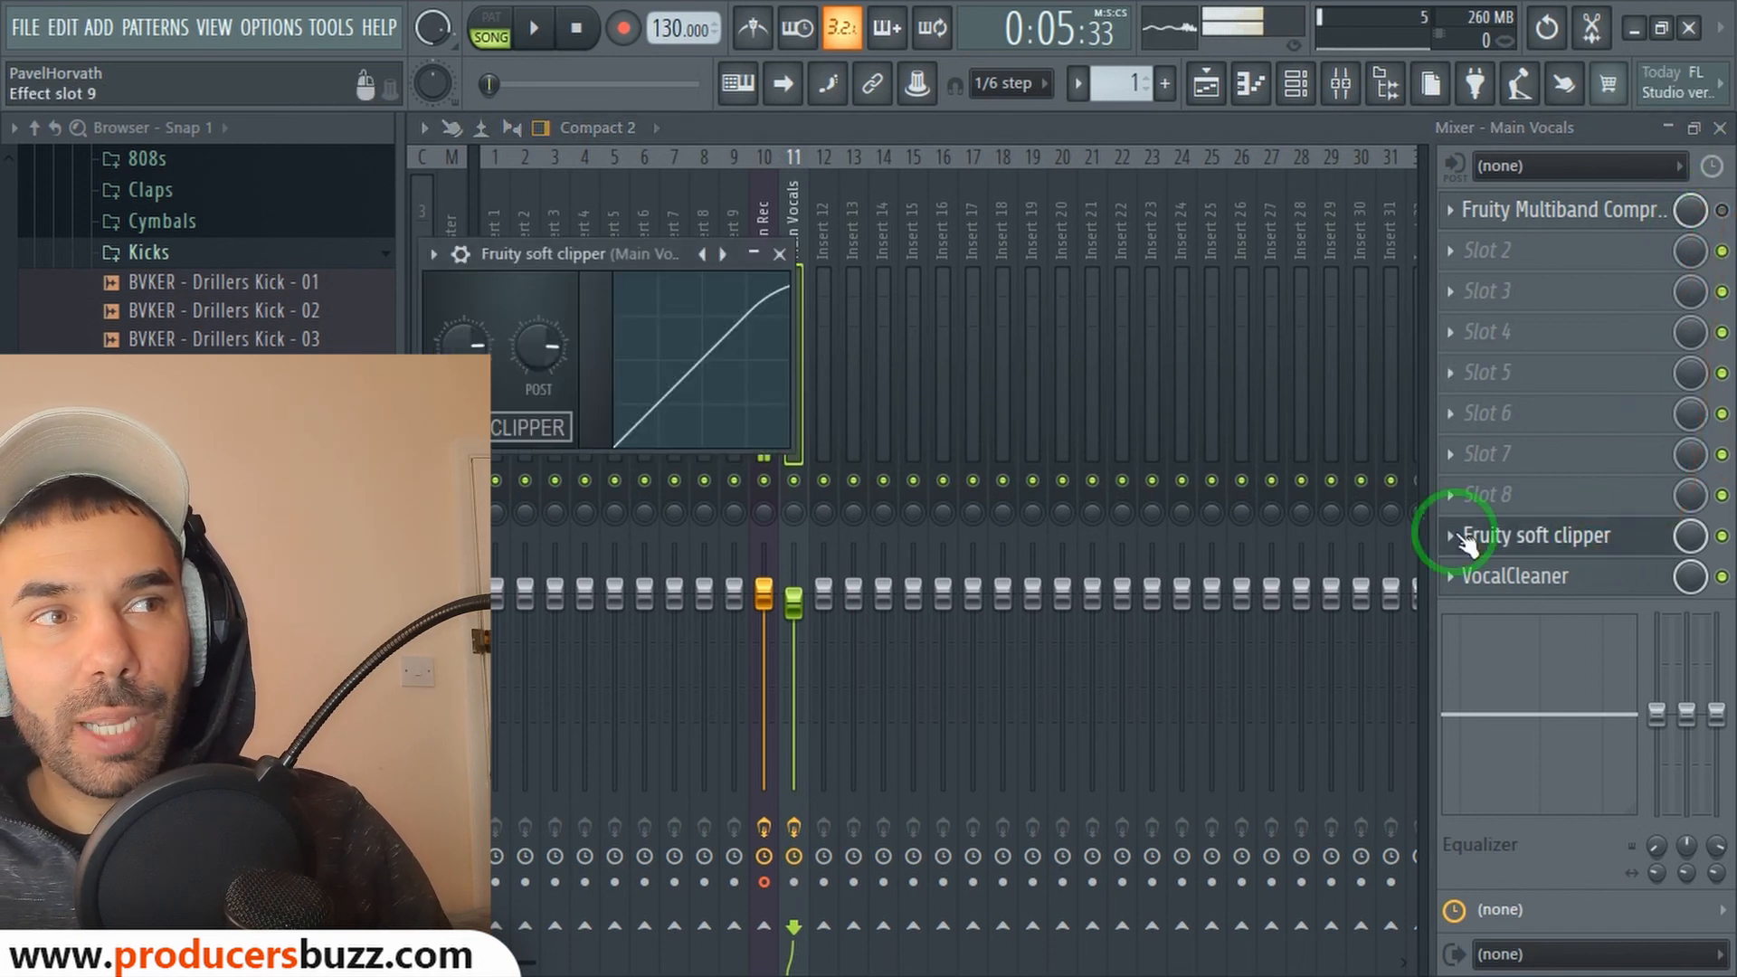
pyautogui.click(1628, 210)
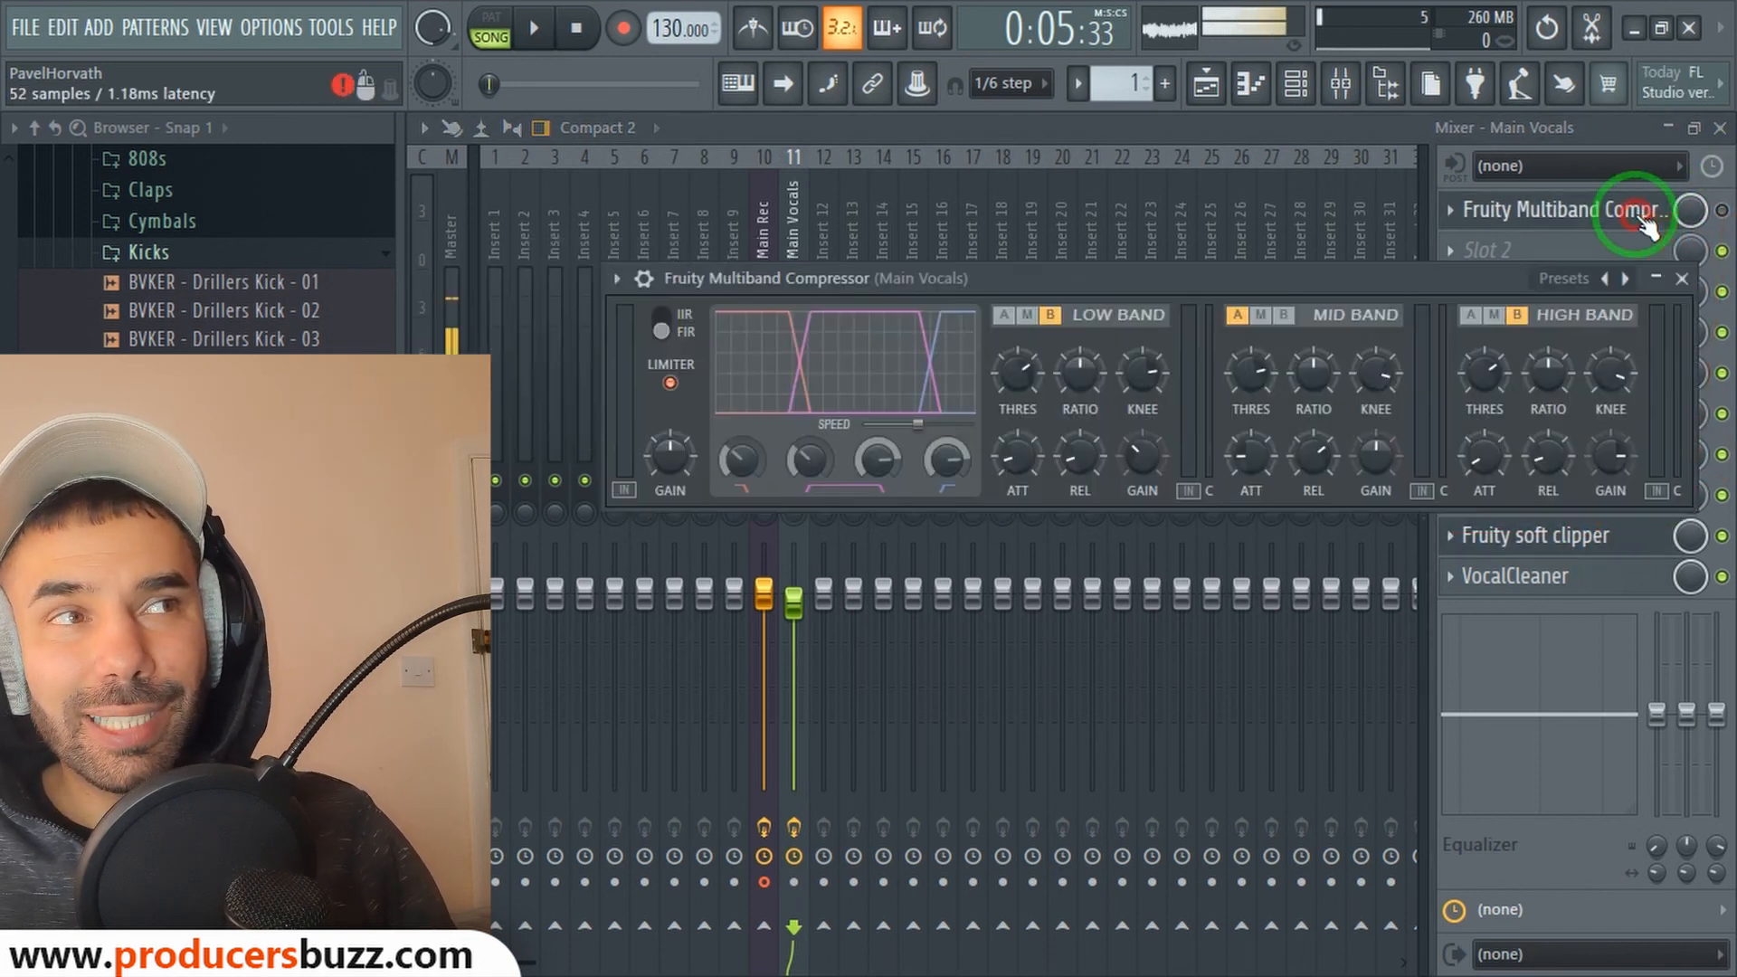
pyautogui.click(1722, 210)
pyautogui.click(1722, 536)
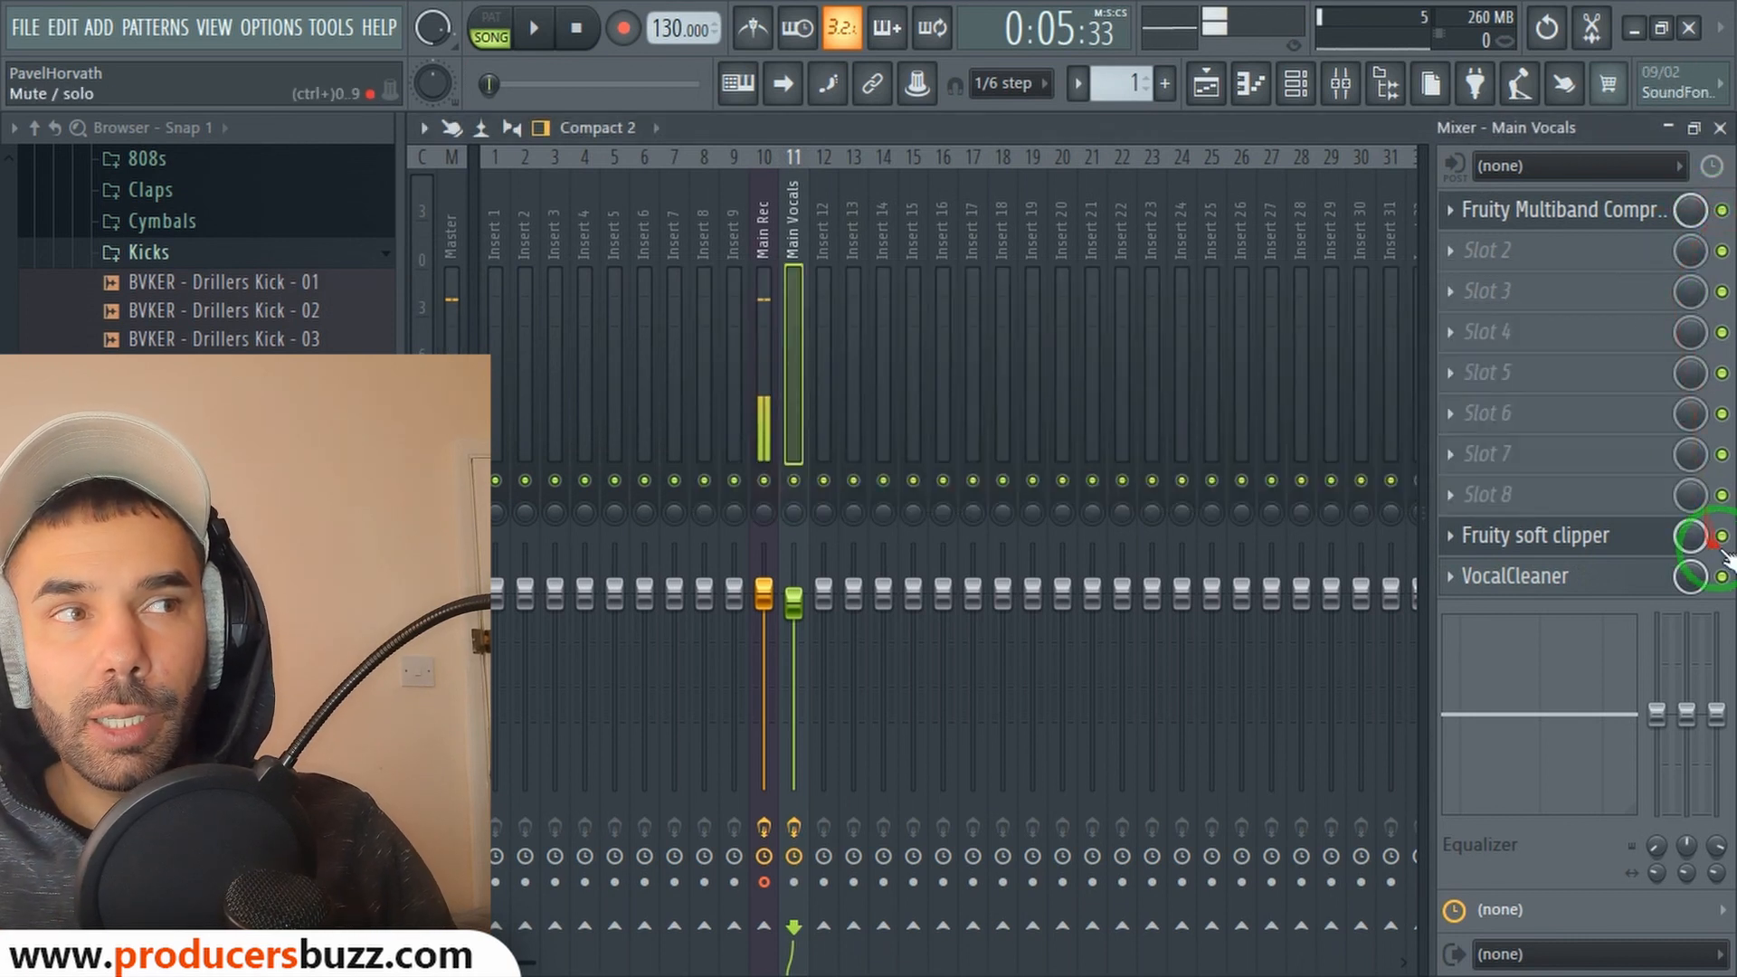
pyautogui.click(1721, 576)
# Step: Play the vocal from just after bar 4 of the playlist with the Main Vocals mixer track shown
pyautogui.click(1720, 128)
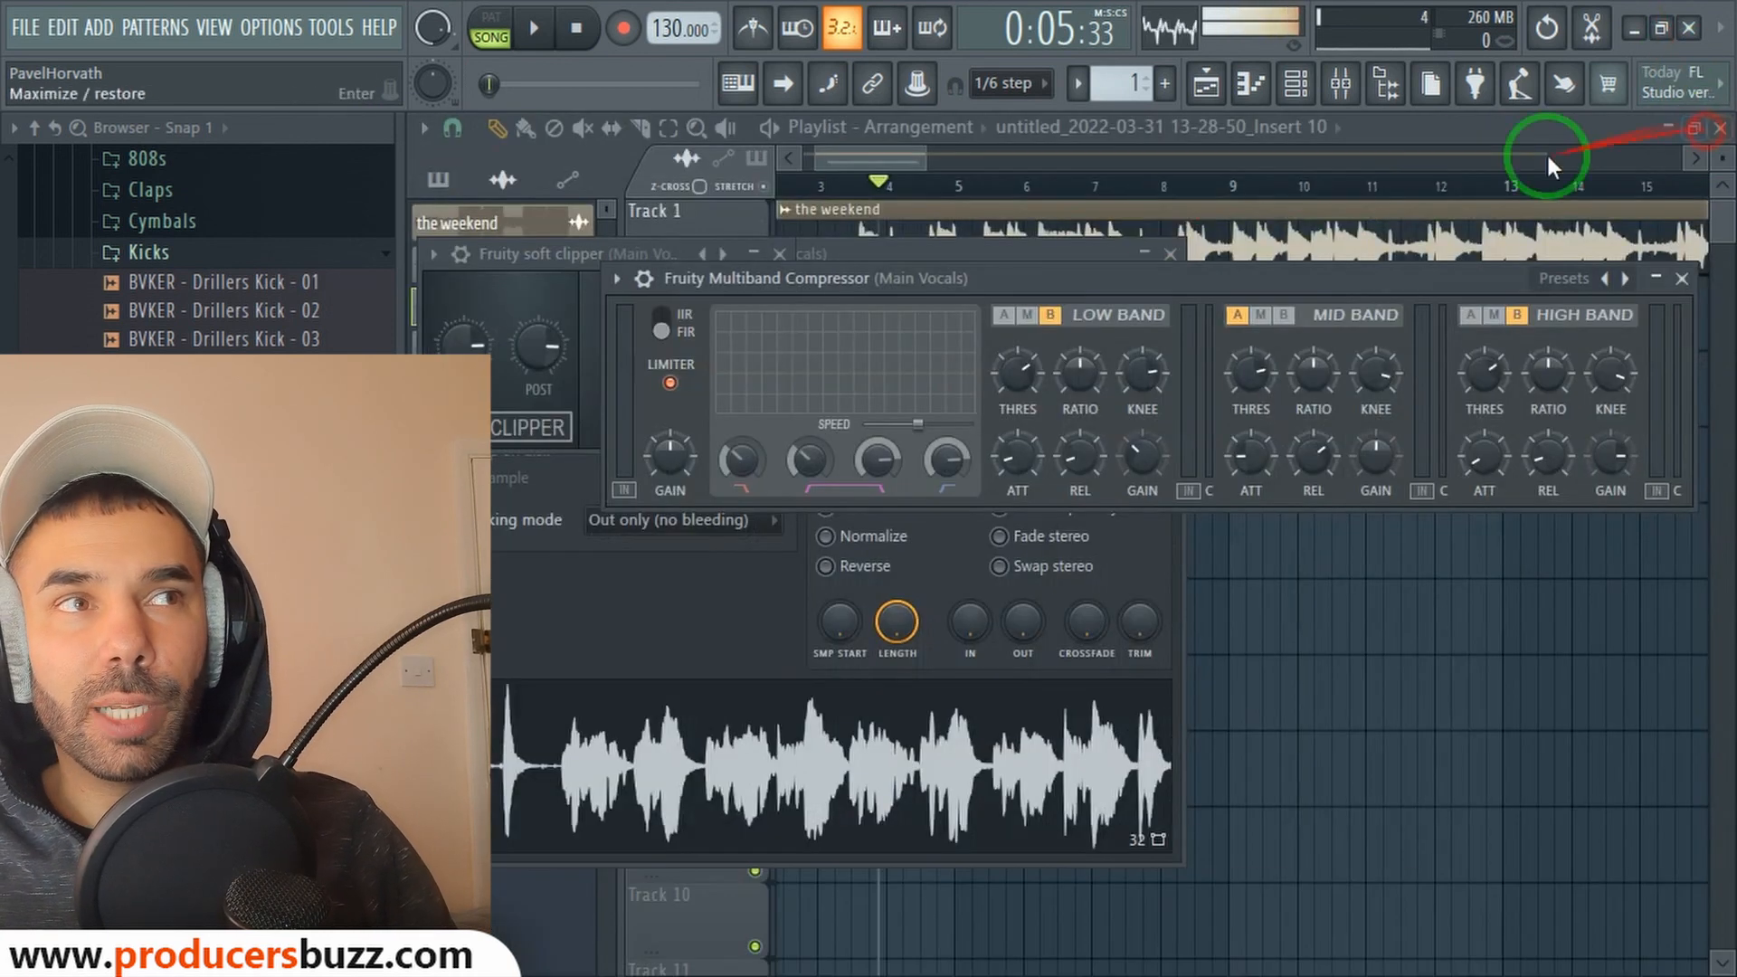
pyautogui.click(1036, 188)
pyautogui.click(902, 190)
pyautogui.press('space')
pyautogui.click(1341, 84)
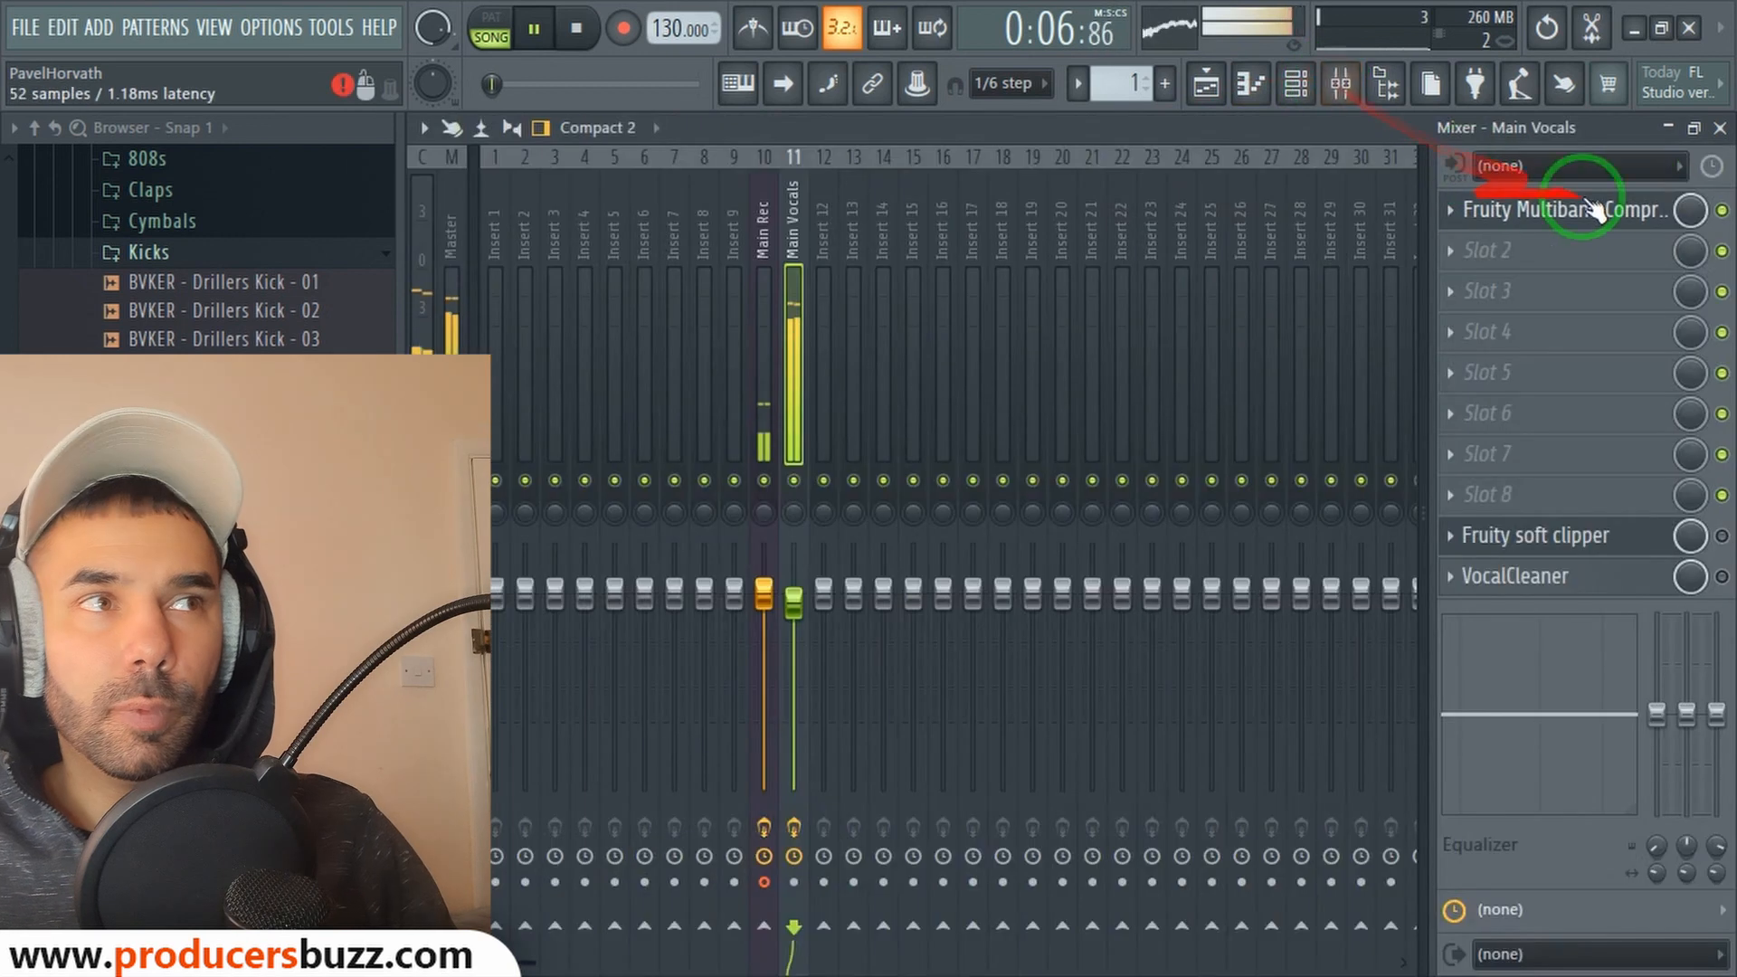
# Step: Compare the playing vocal with Fruity Multiband Compressor repeatedly bypassed and active, leave it enabled, and stop playback
pyautogui.click(1722, 210)
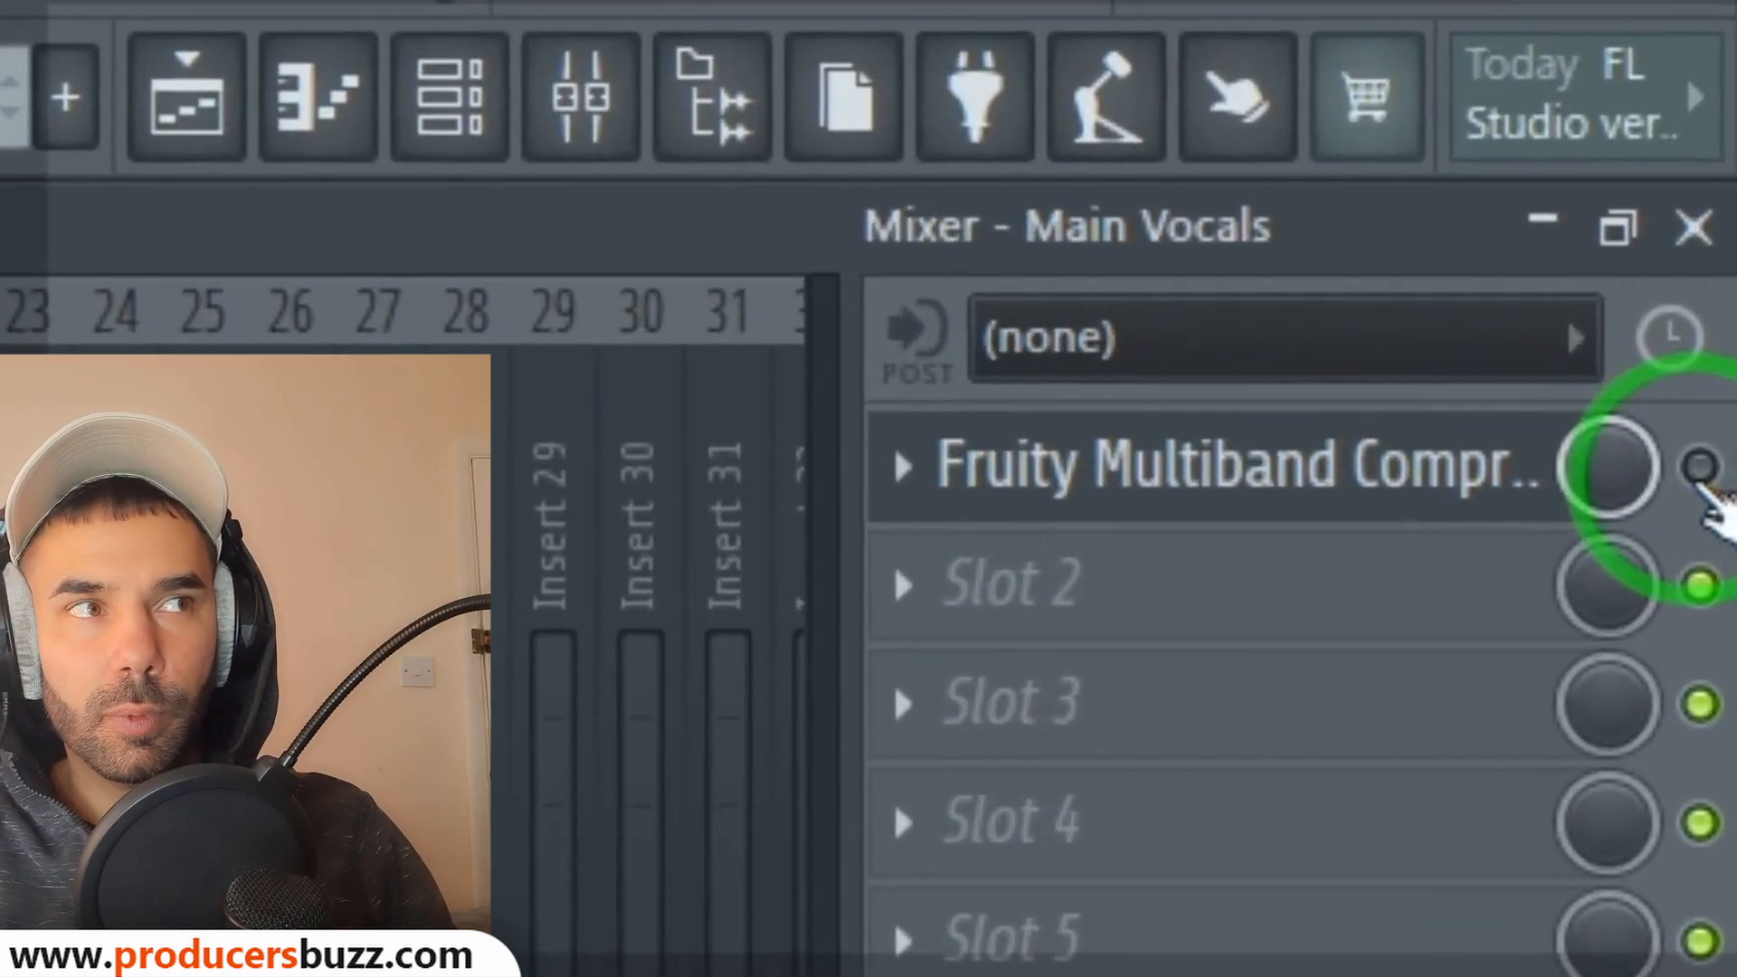
pyautogui.click(1699, 468)
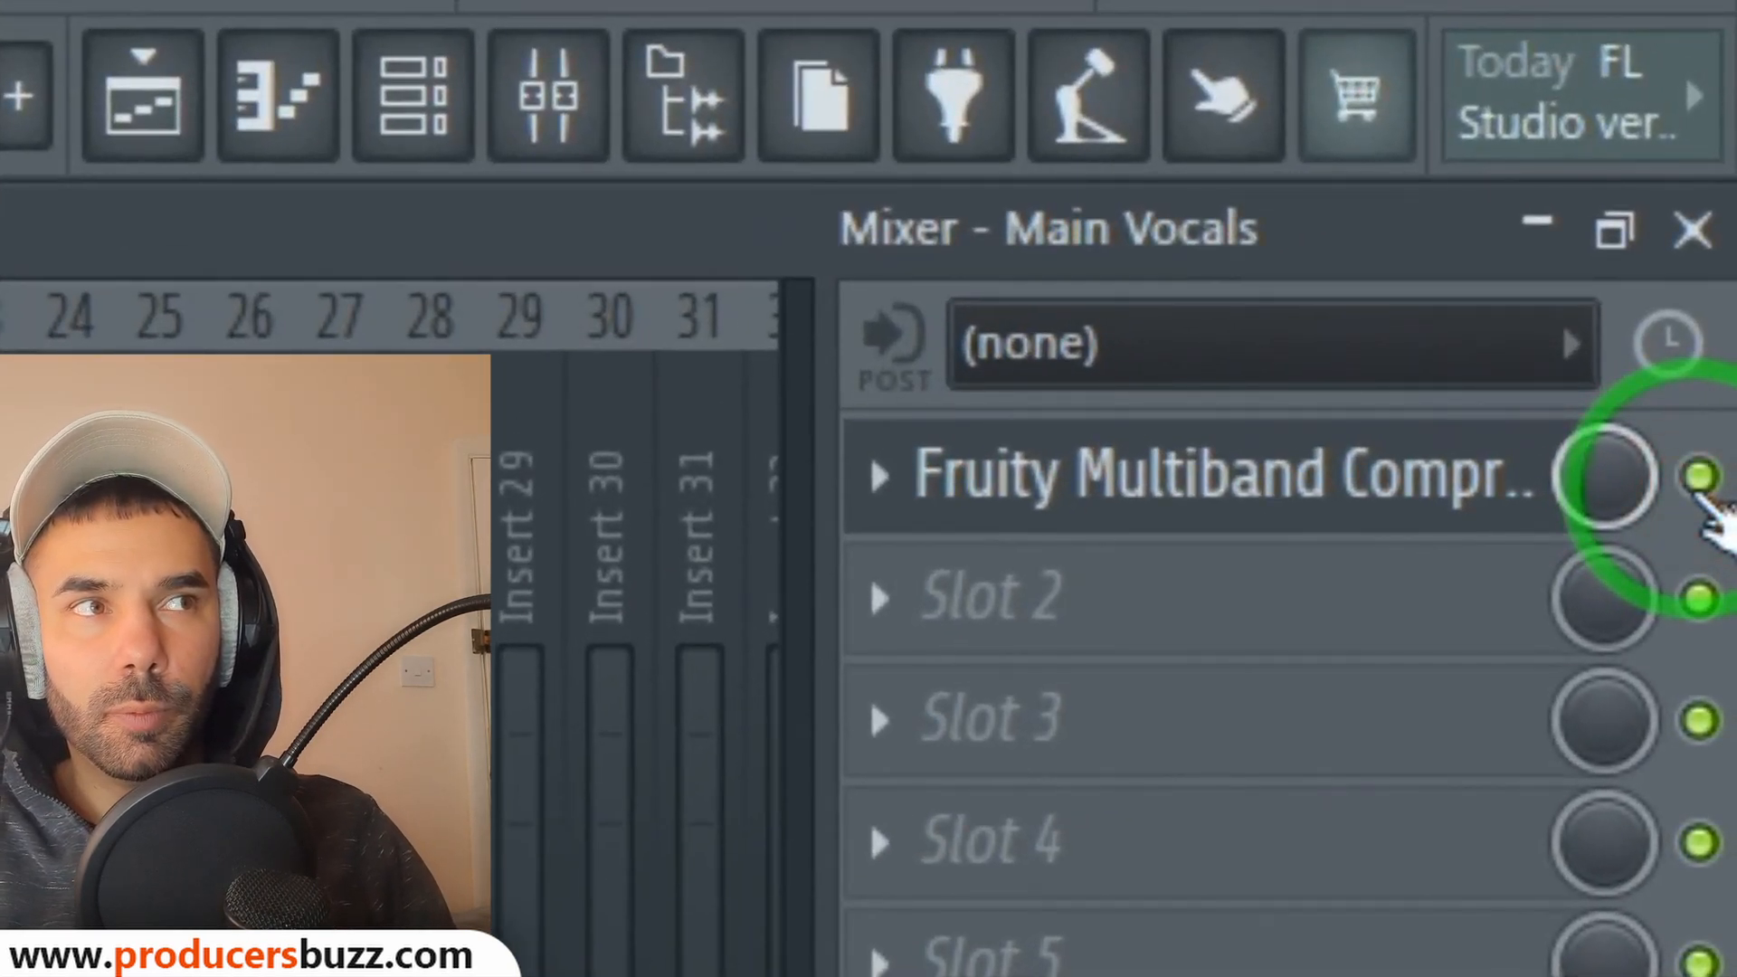
pyautogui.click(1699, 478)
pyautogui.click(1699, 478)
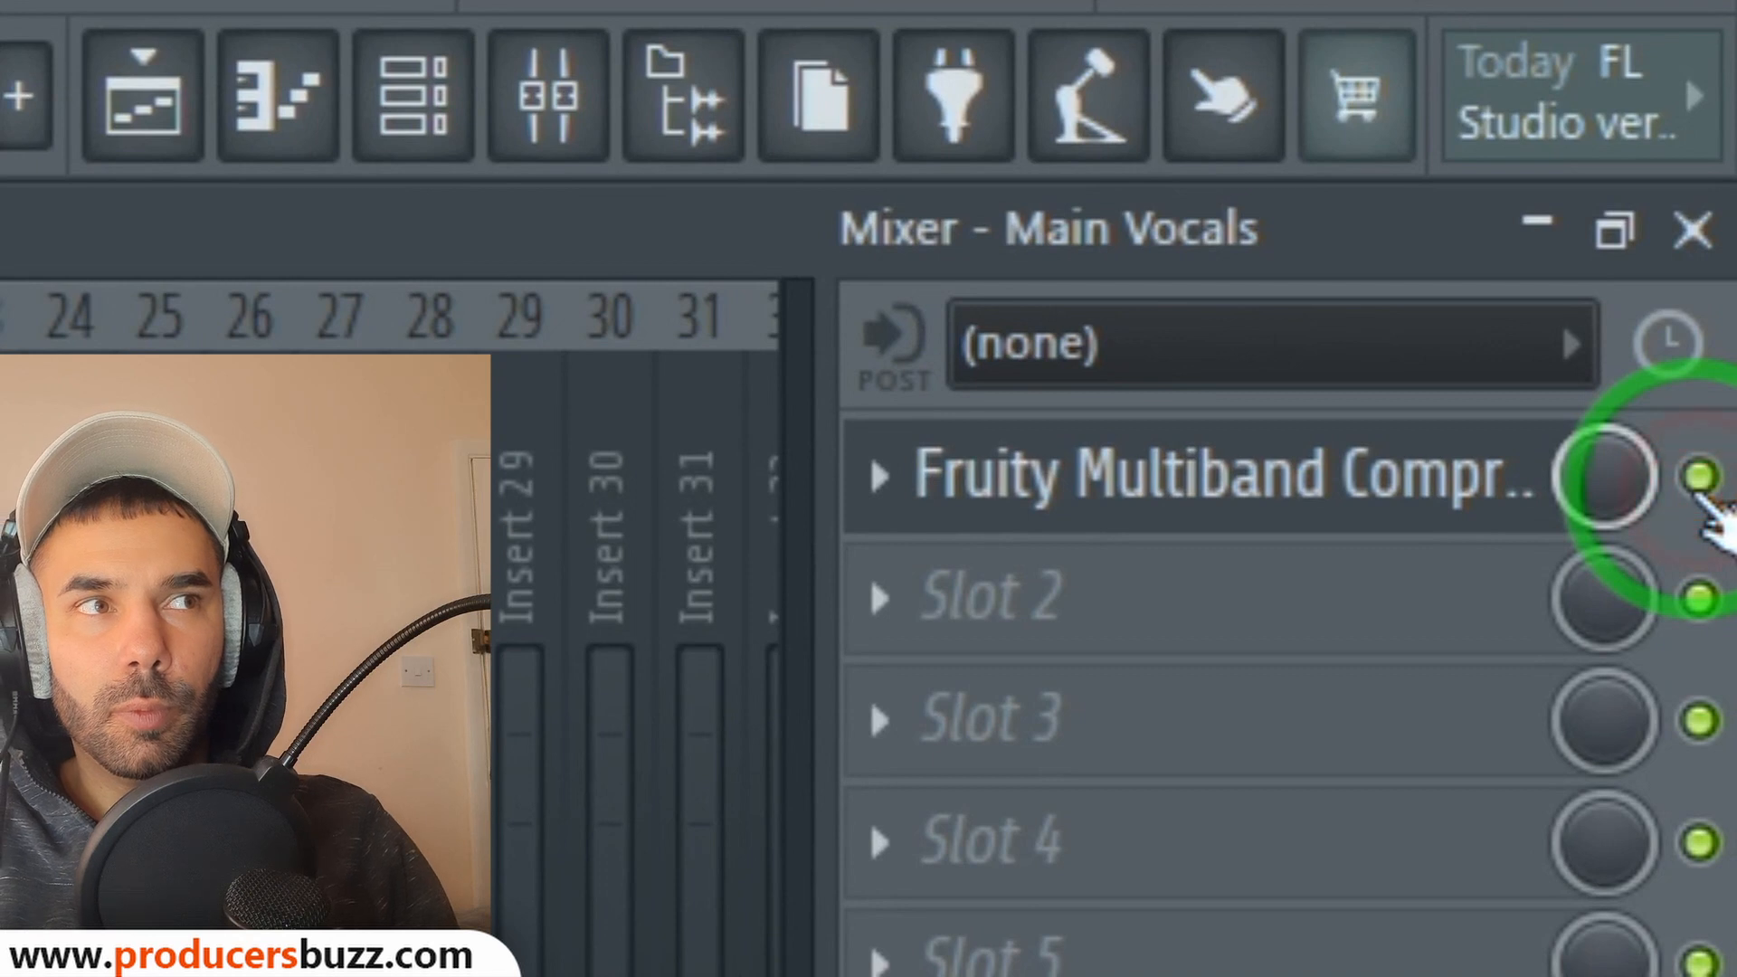
pyautogui.click(1699, 478)
pyautogui.click(1700, 478)
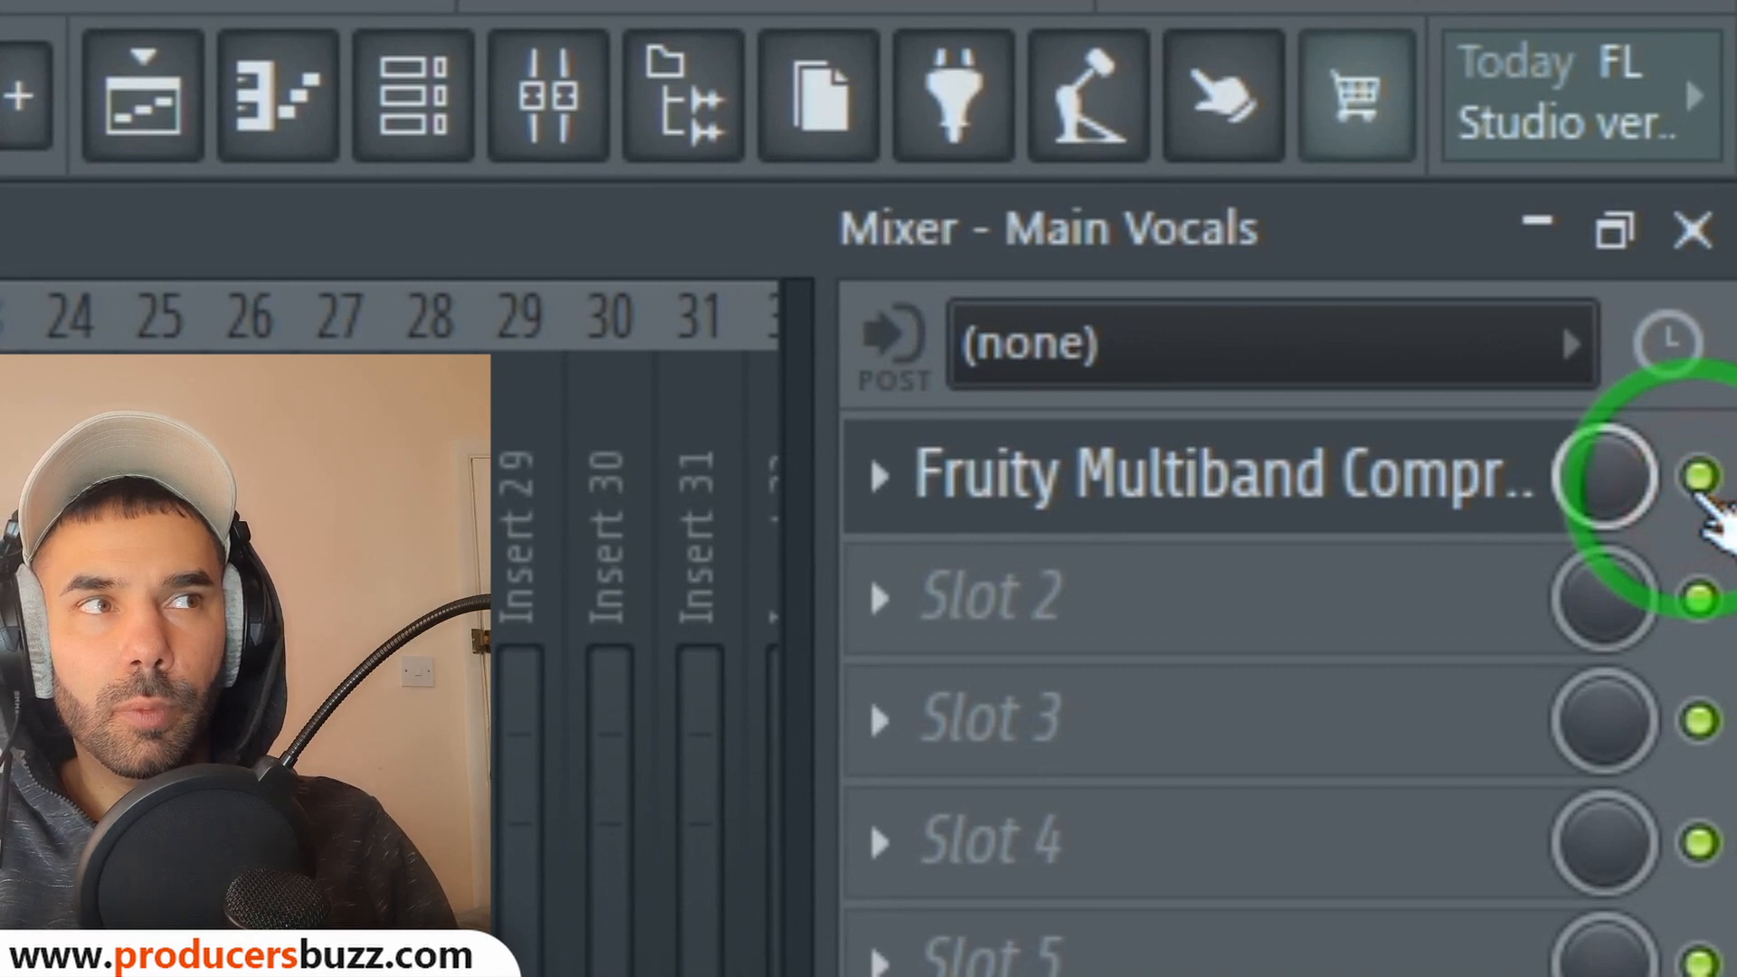
pyautogui.press('space')
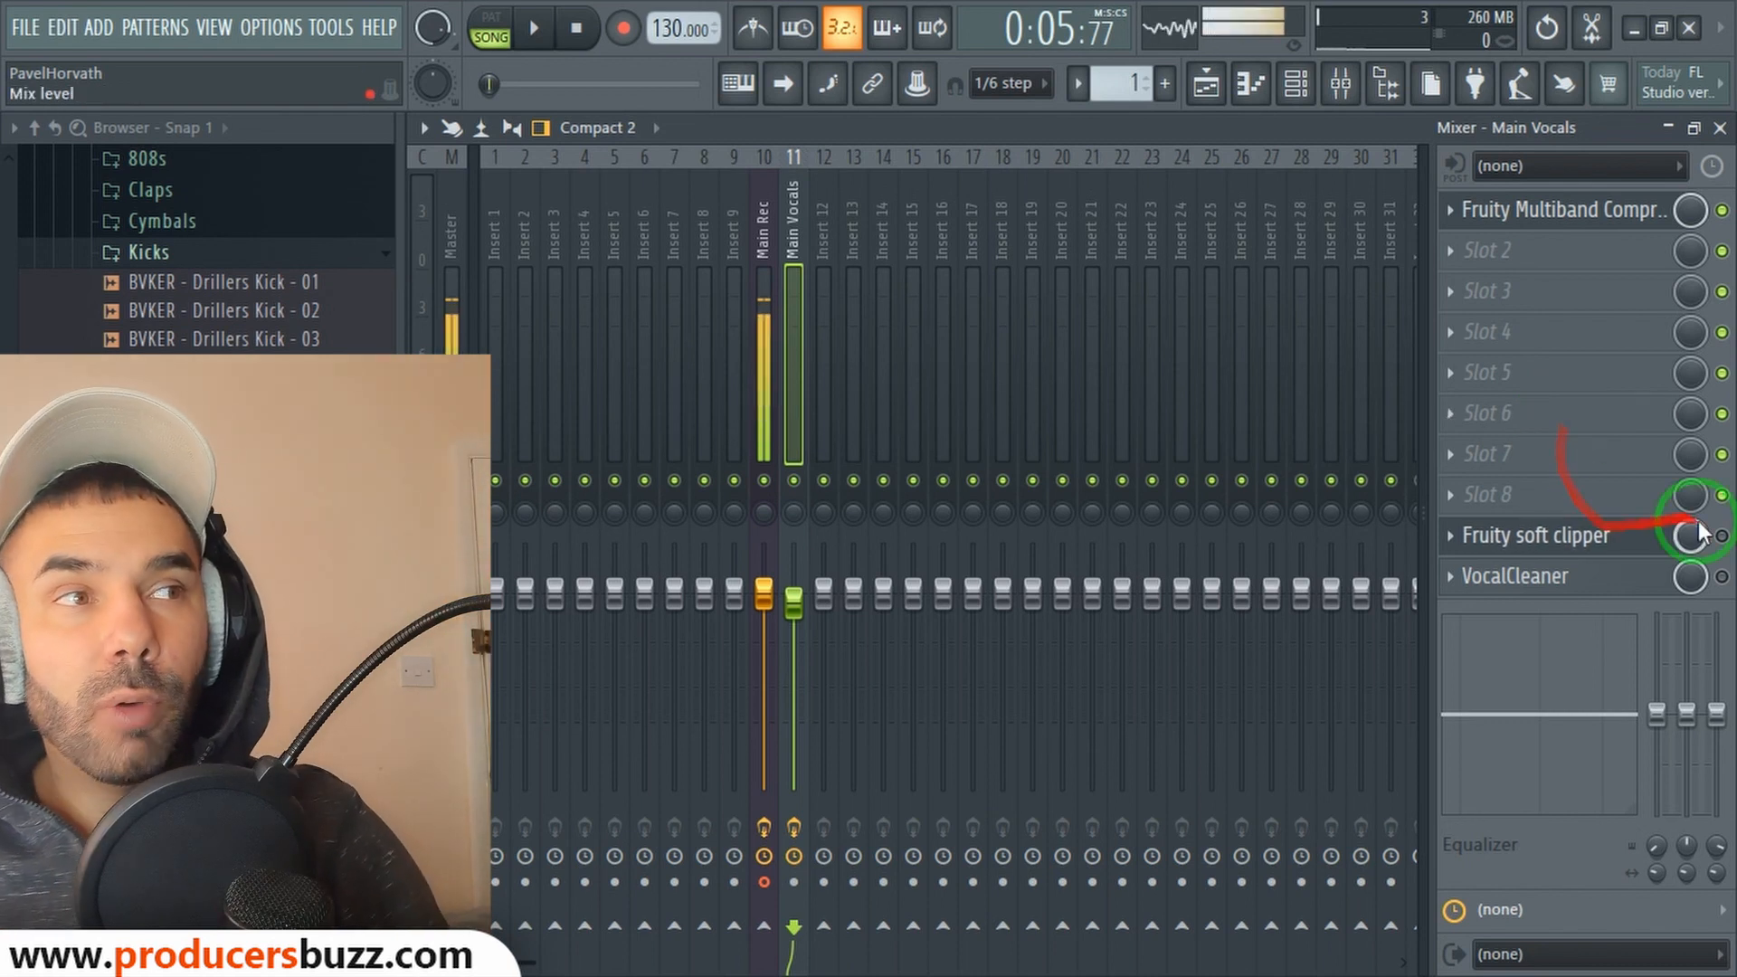
# Step: Re-enable Fruity soft clipper on Main Vocals and examine its settings
pyautogui.click(1722, 536)
pyautogui.click(1564, 537)
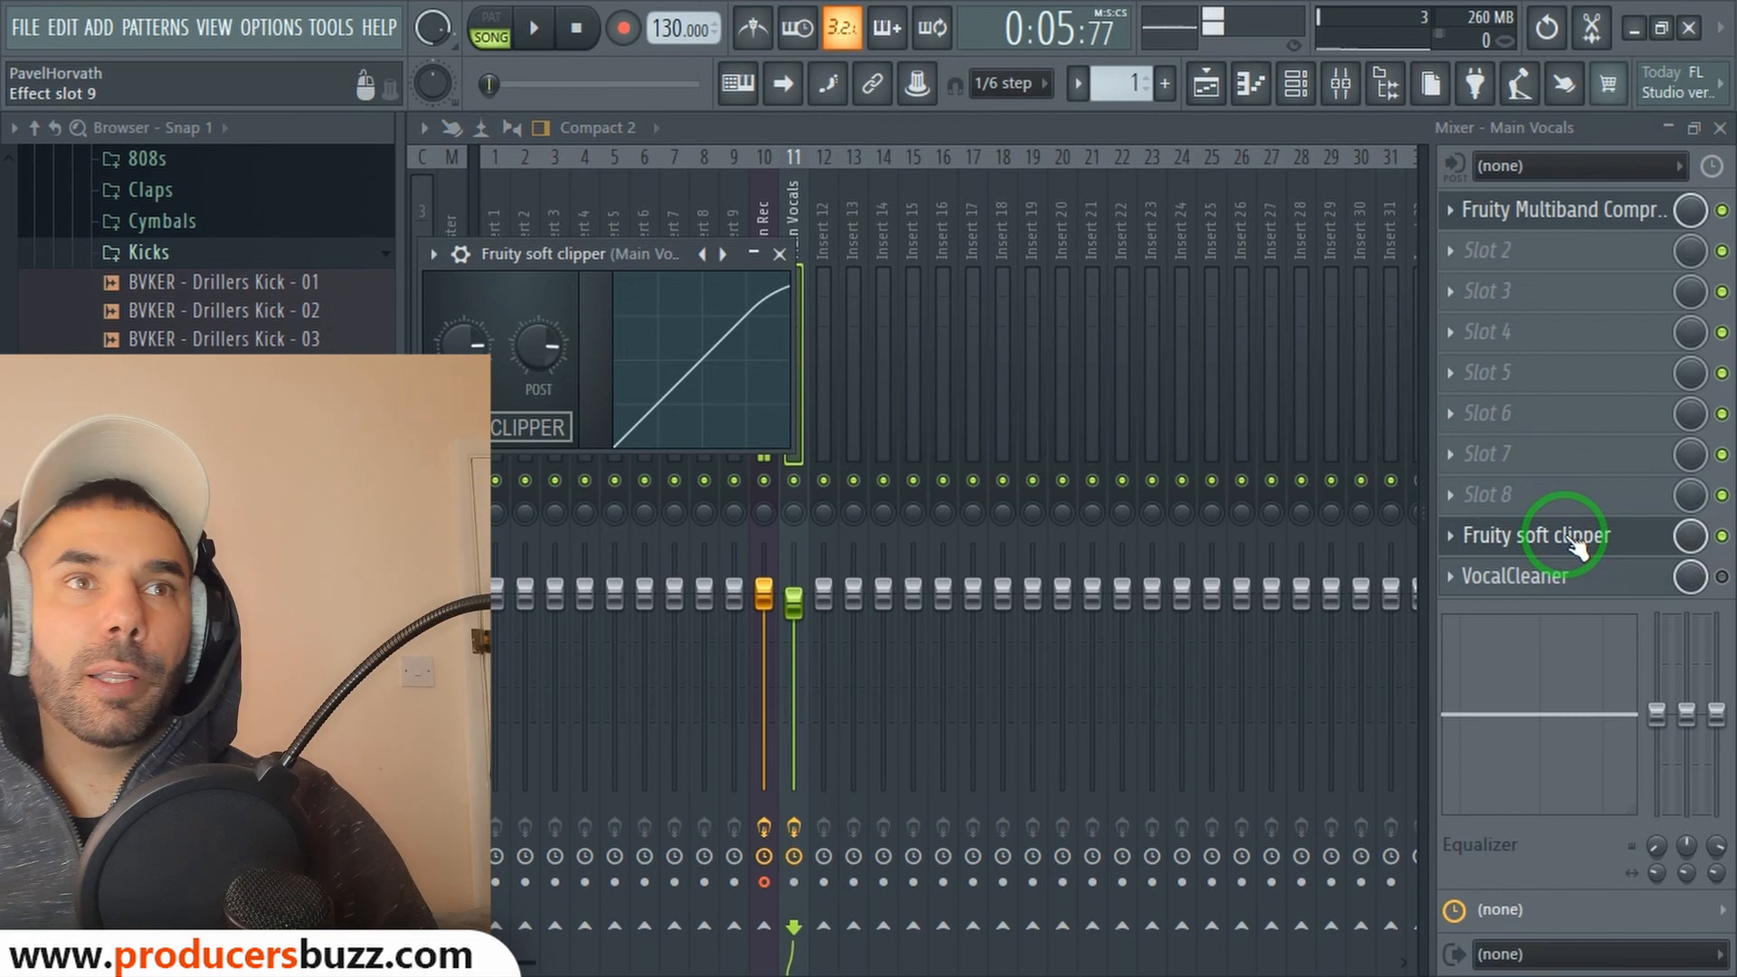
pyautogui.click(780, 254)
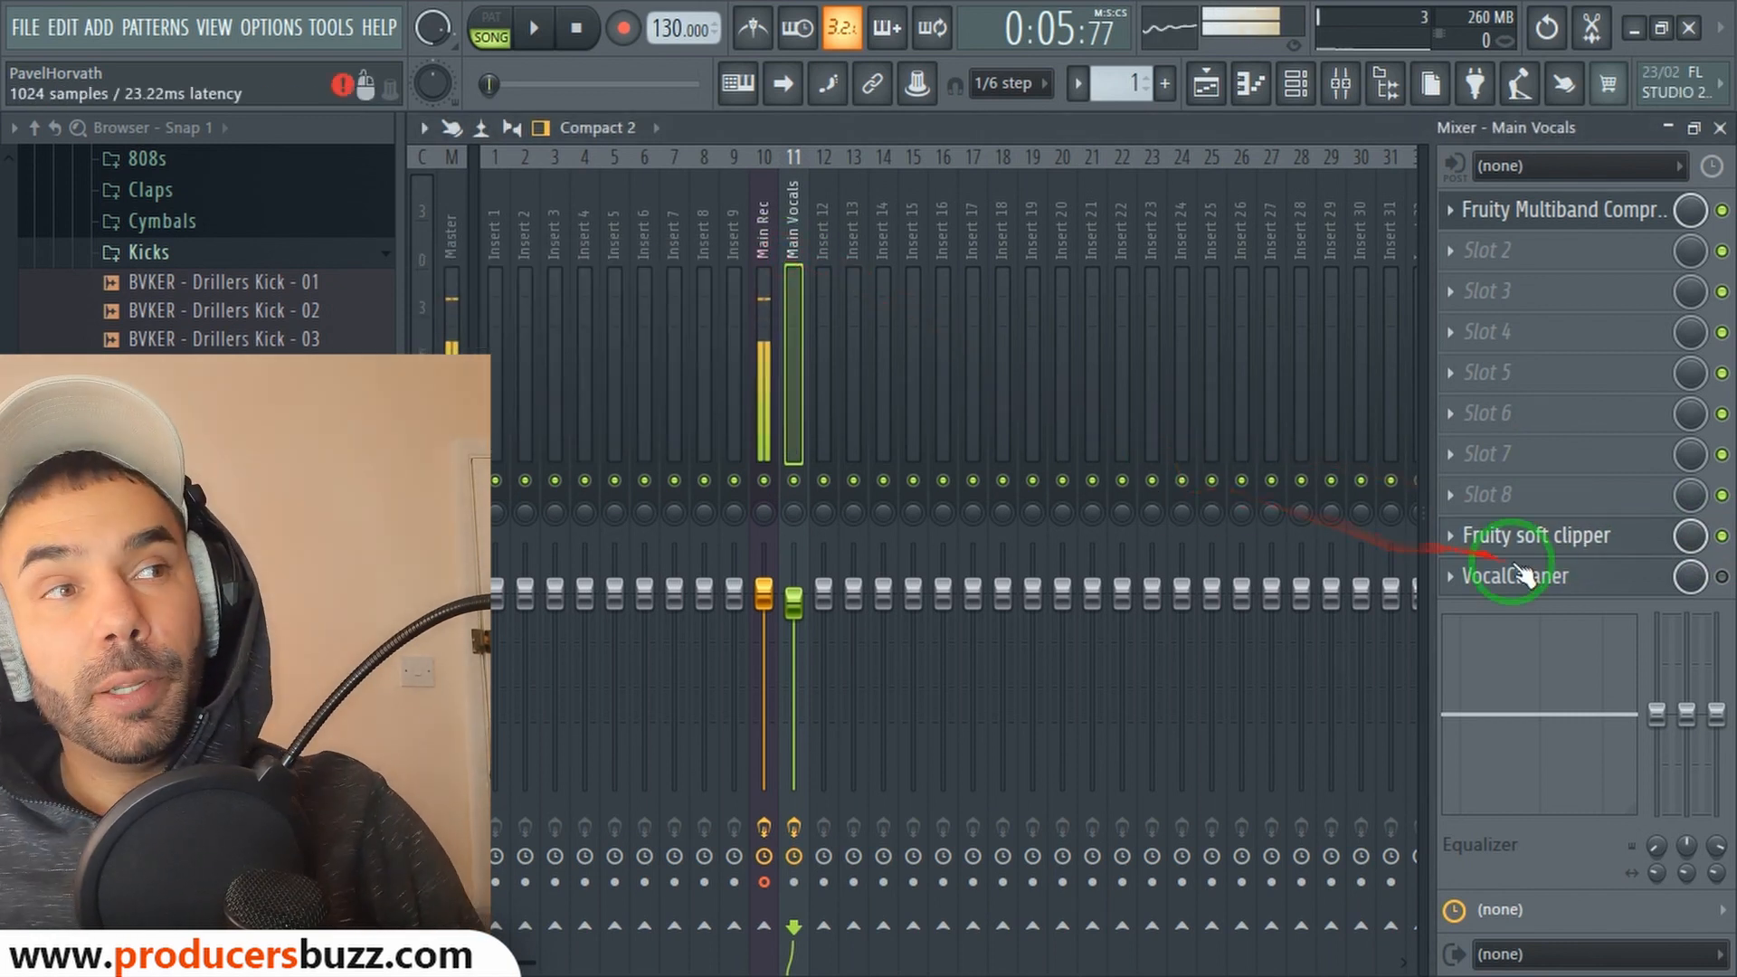
# Step: Re-enable VocalCleaner on Main Vocals, keeping the Allround Purposes preset, and set its Mix to 46%
pyautogui.click(1722, 578)
pyautogui.click(1588, 576)
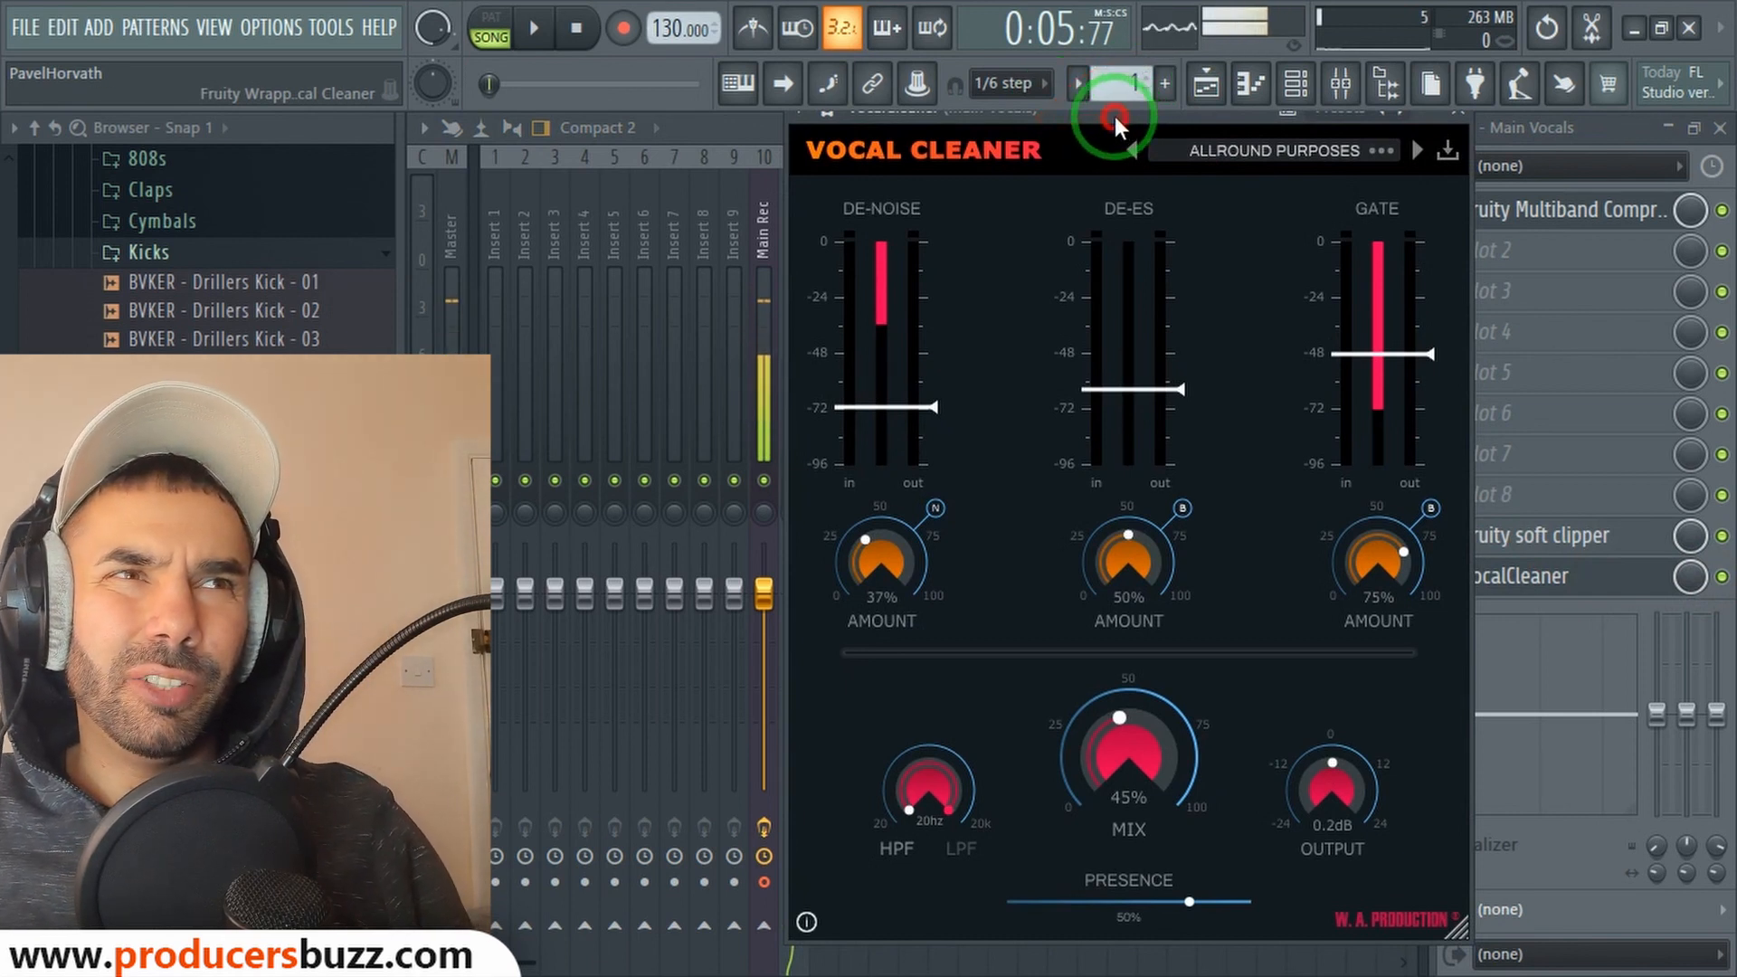
pyautogui.moveTo(1115, 116); pyautogui.dragTo(965, 114)
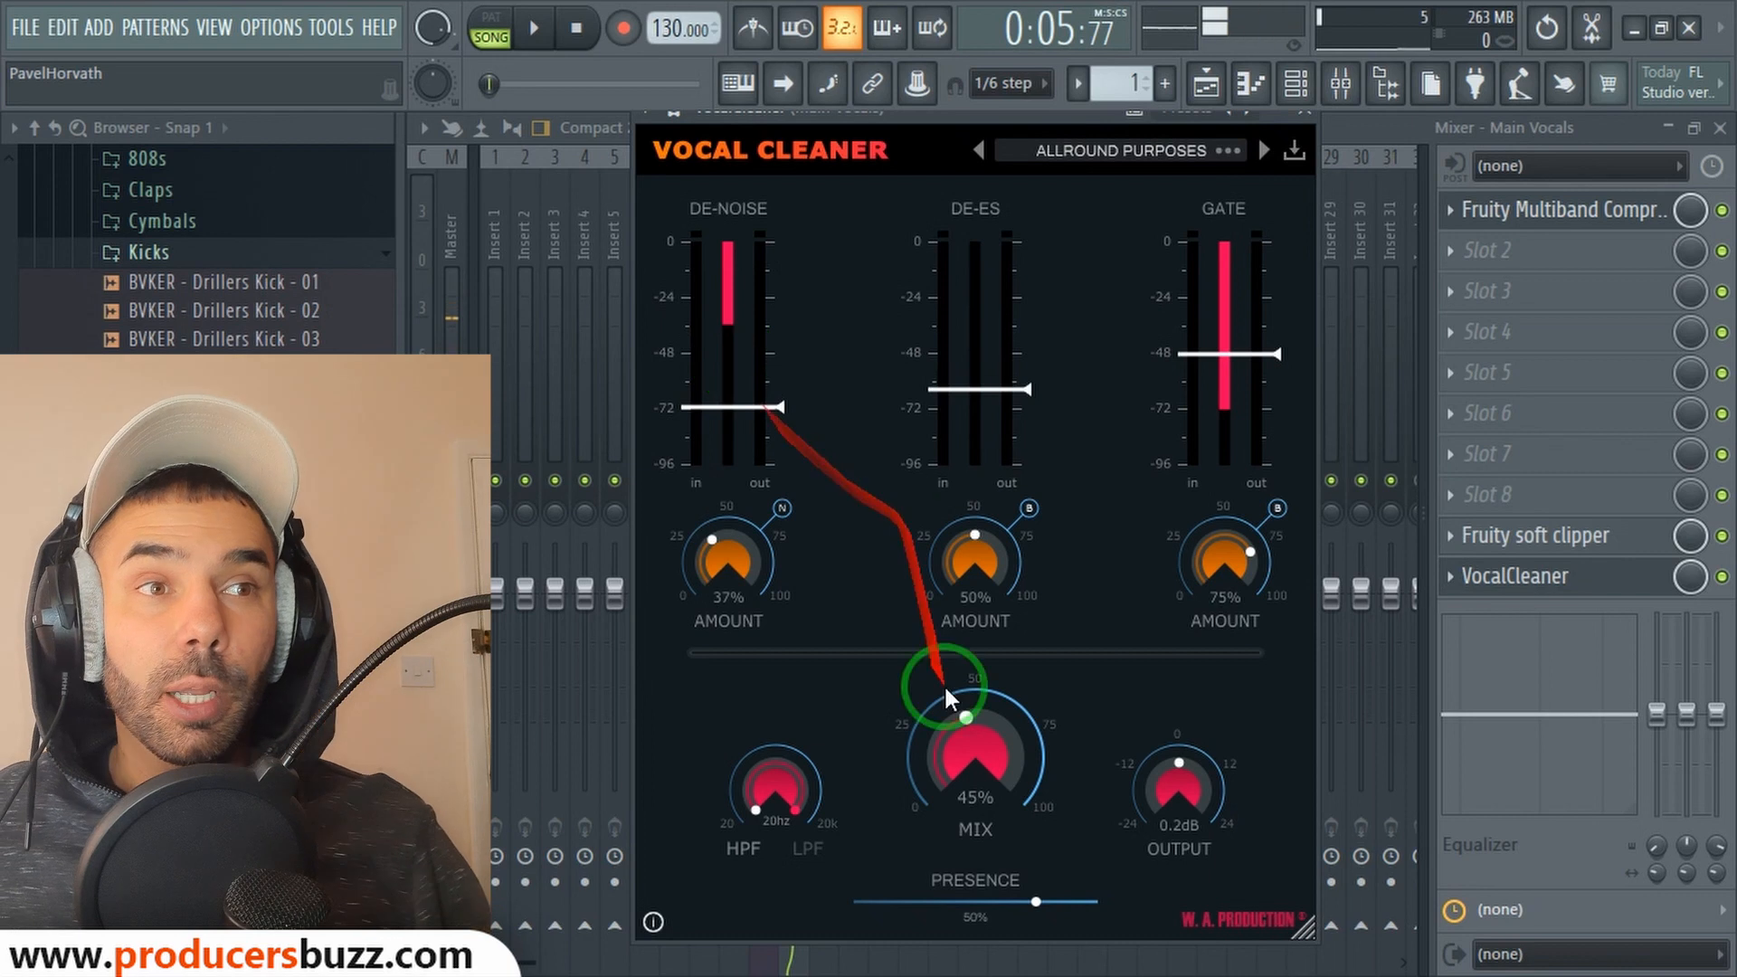
pyautogui.click(1144, 152)
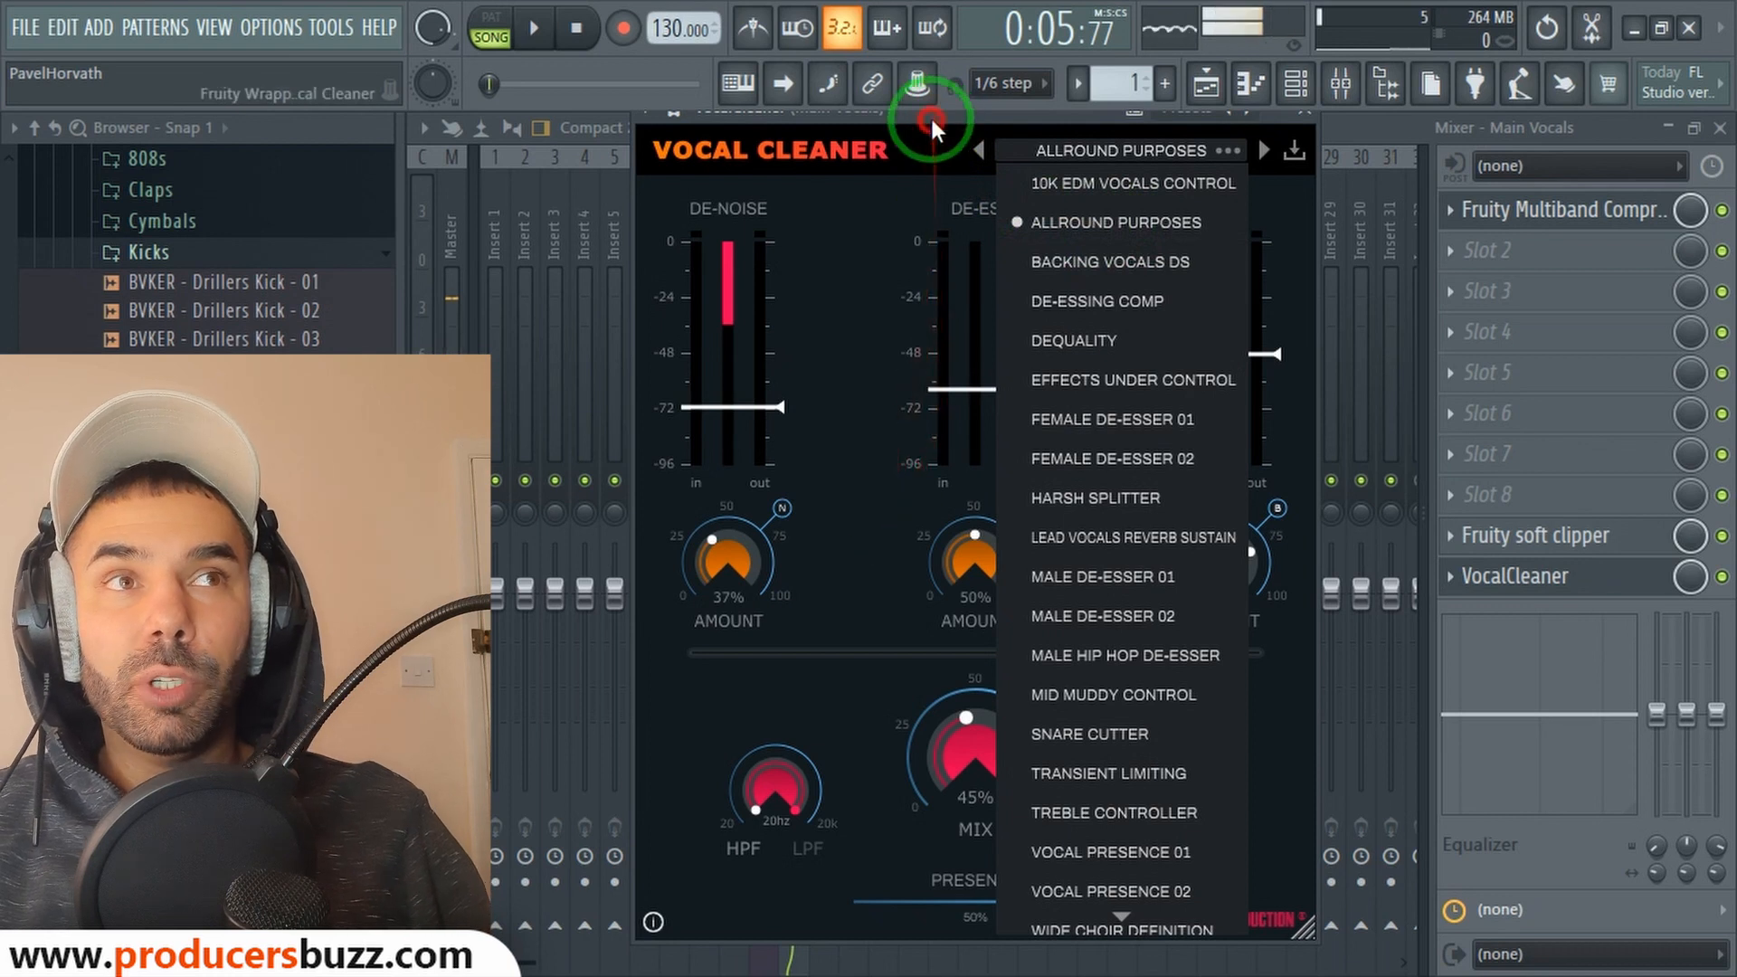
pyautogui.click(932, 724)
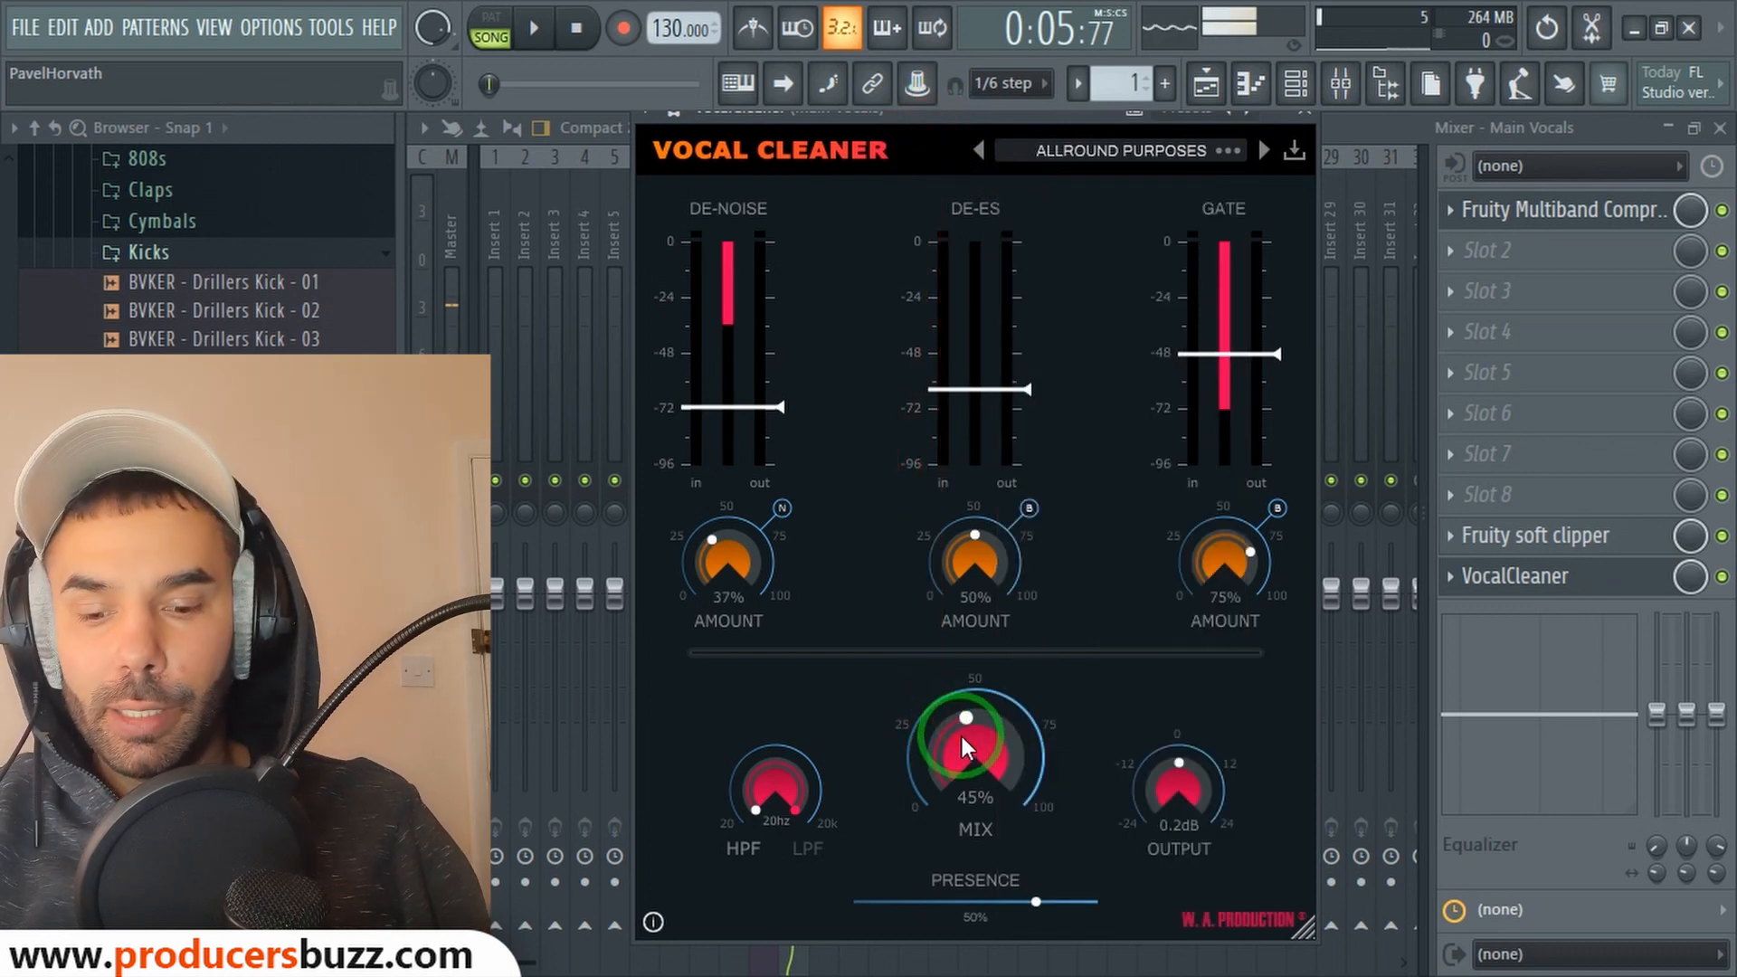
pyautogui.moveTo(963, 737); pyautogui.dragTo(966, 735)
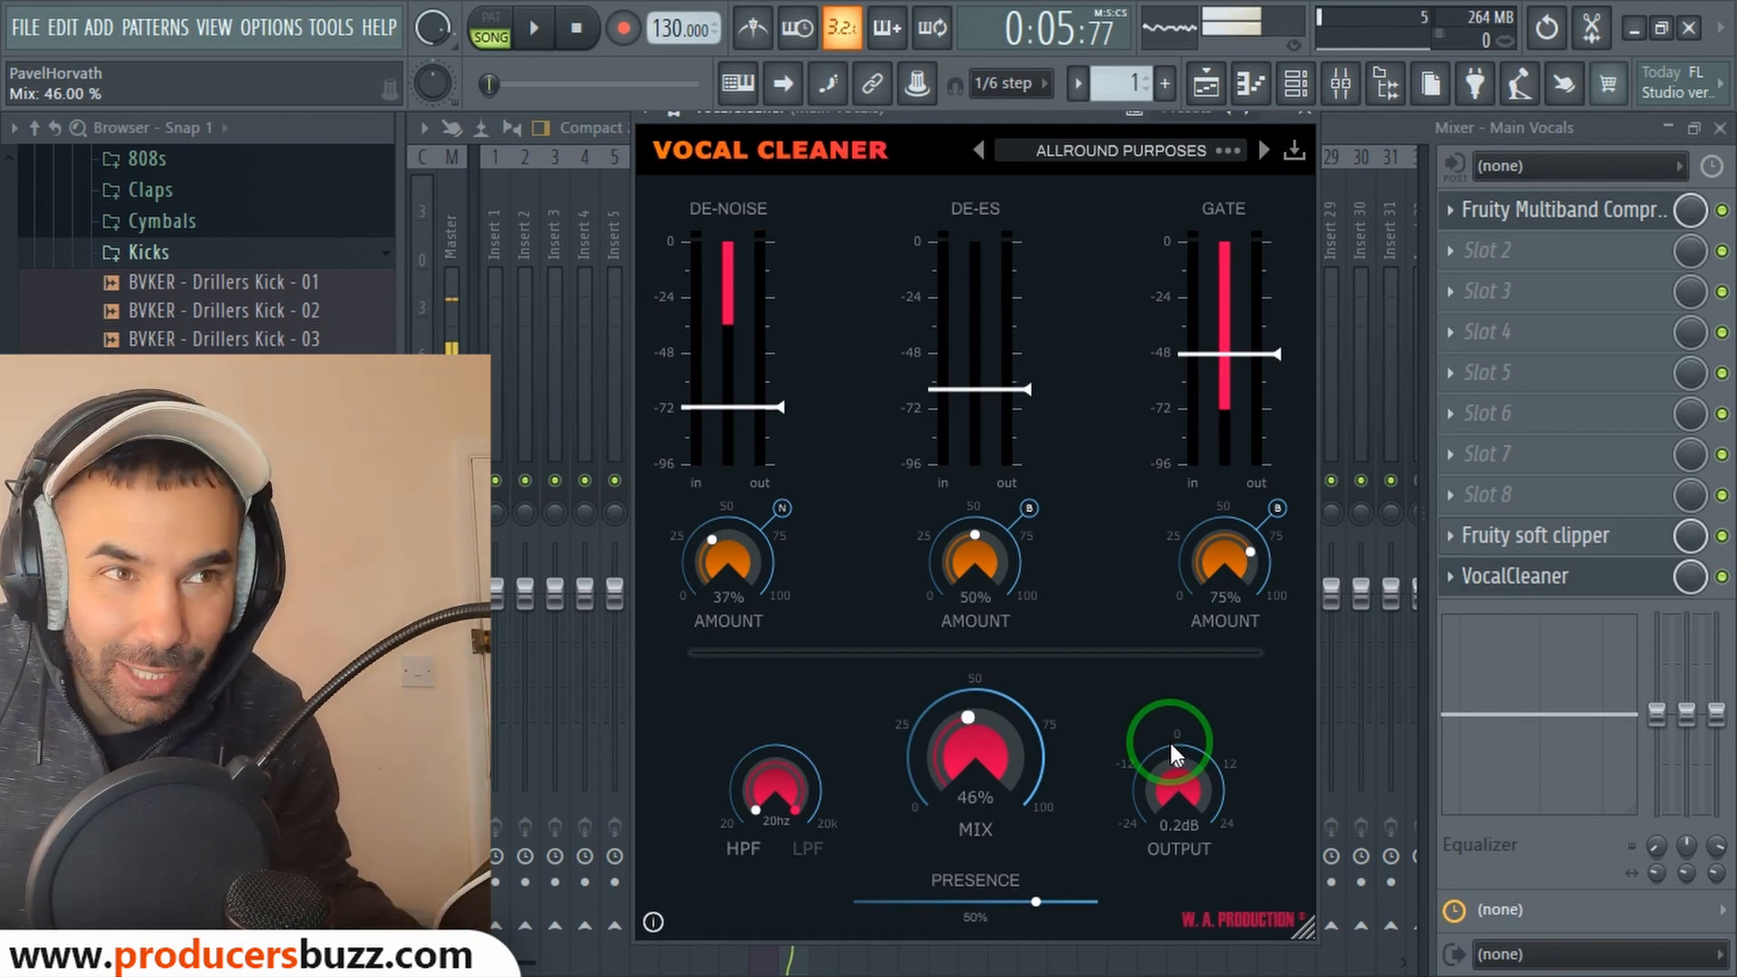
pyautogui.click(1304, 109)
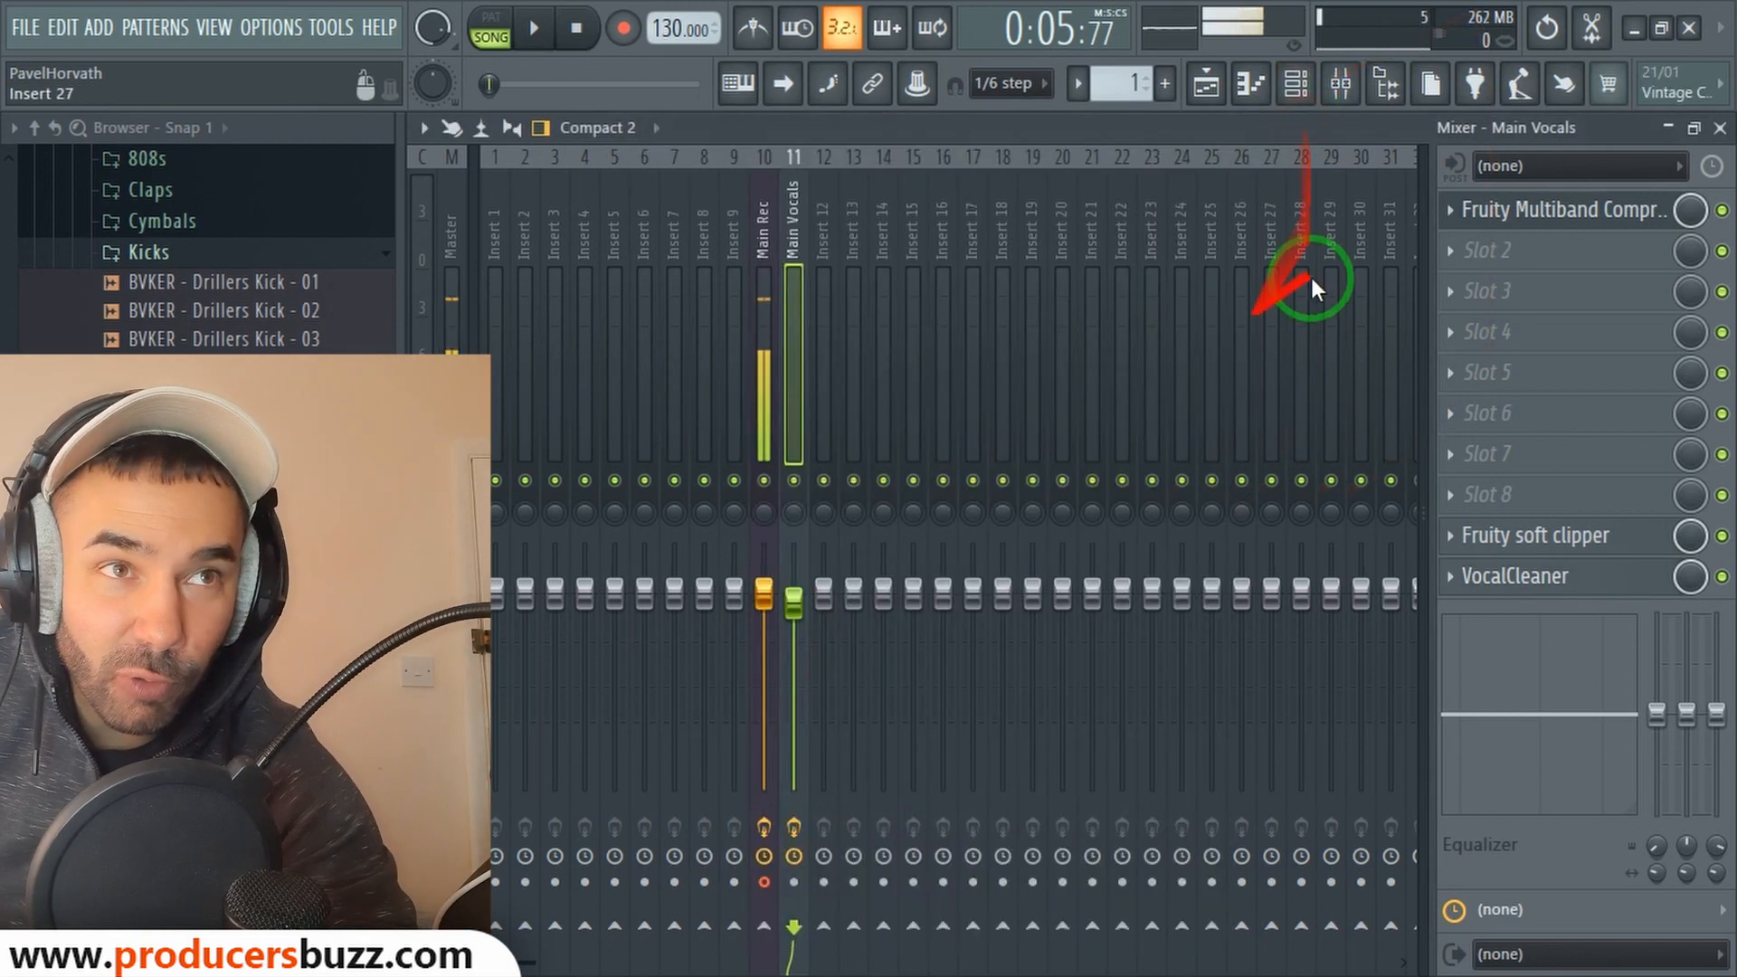